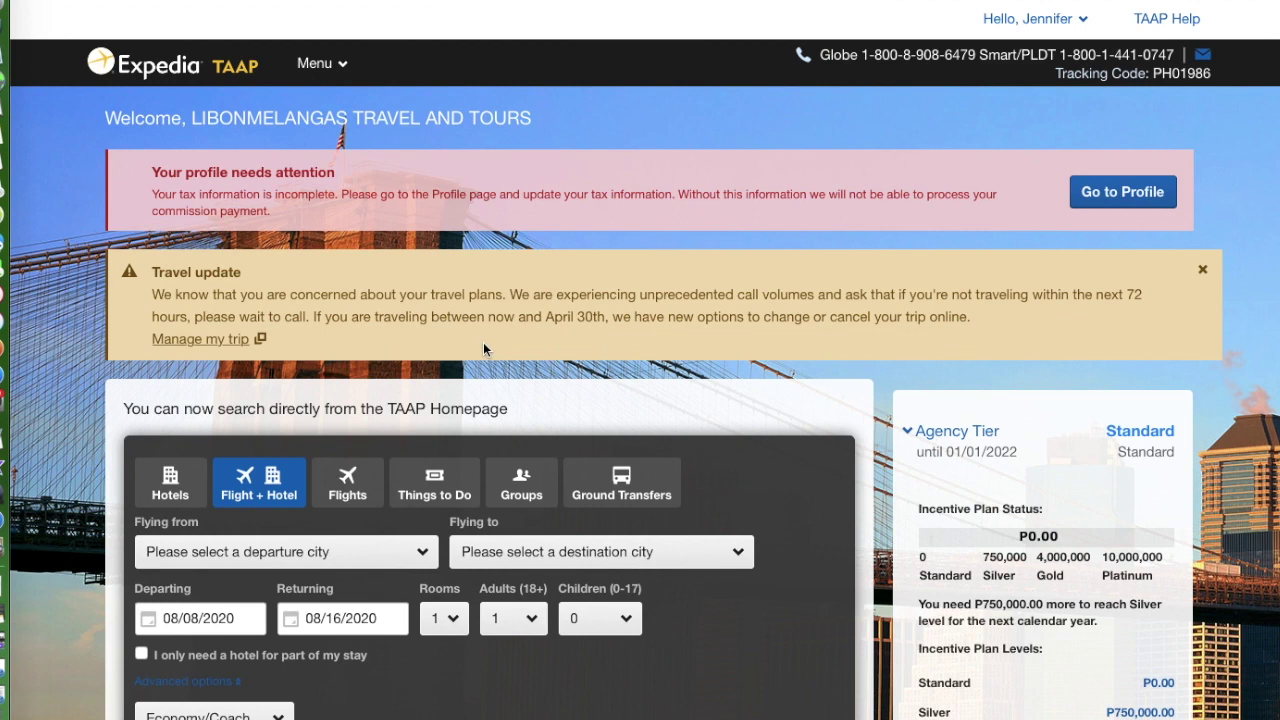
Step: Open the Reports page to view its commission and itinerary reports, then open the Itinerary Builder page
left_click(345, 65)
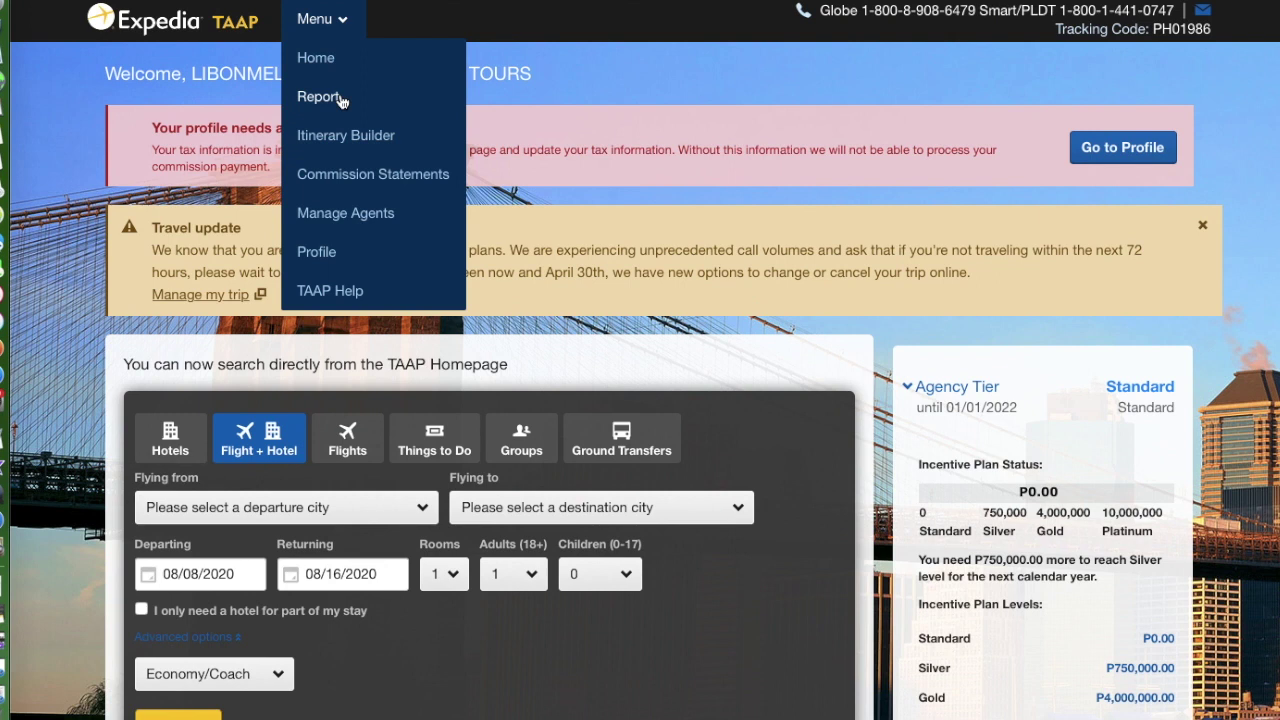
left_click(318, 97)
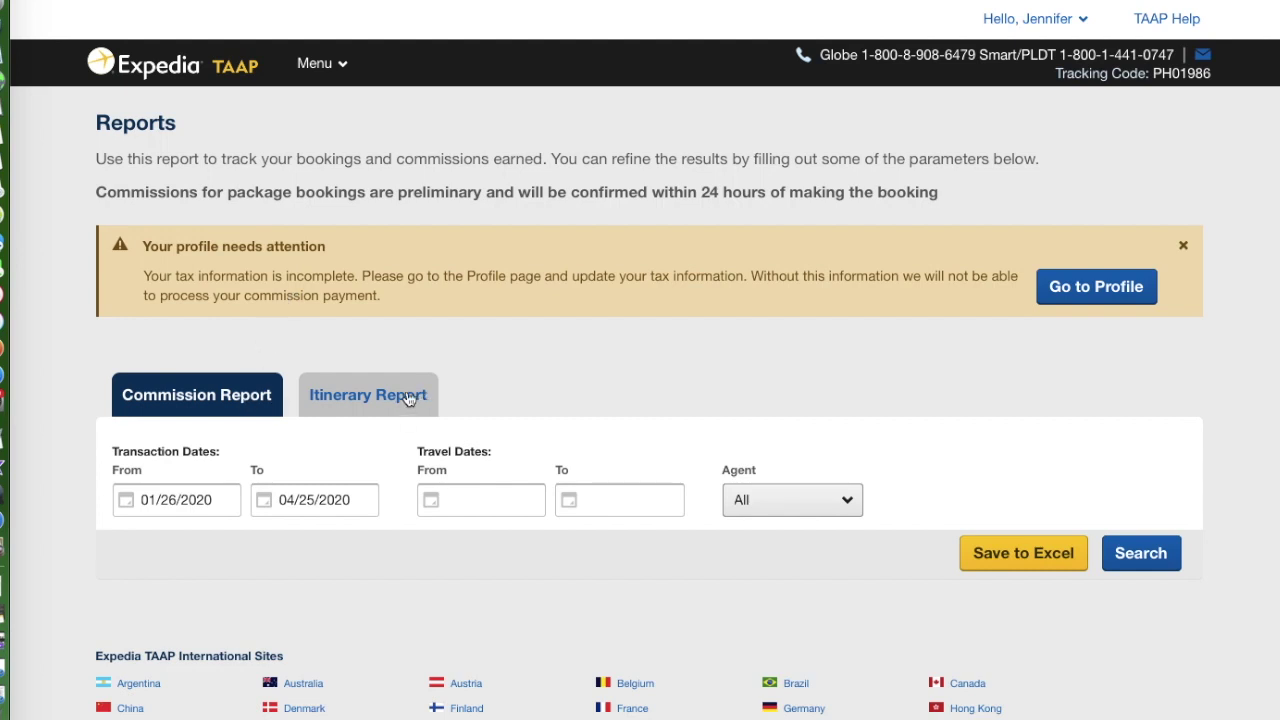
left_click(336, 66)
left_click(335, 134)
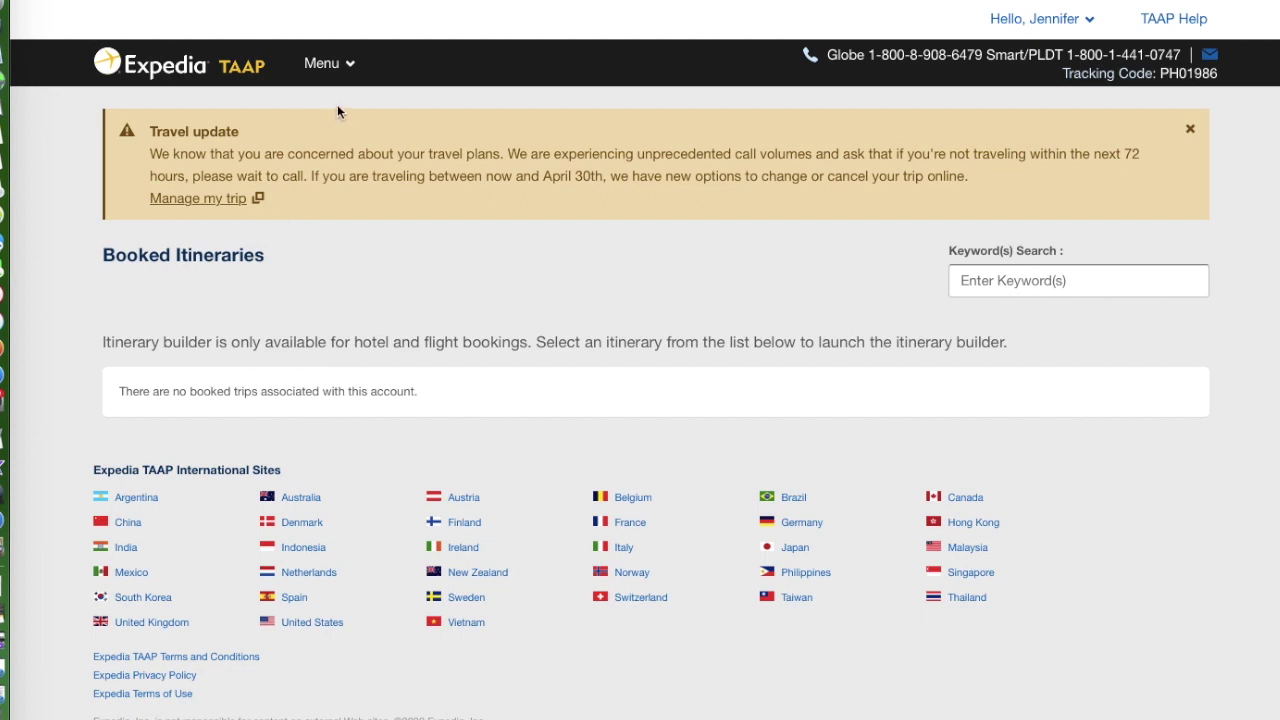
Step: Open the Commission Statements page and highlight the paragraph explaining the minimum commission threshold
left_click(338, 68)
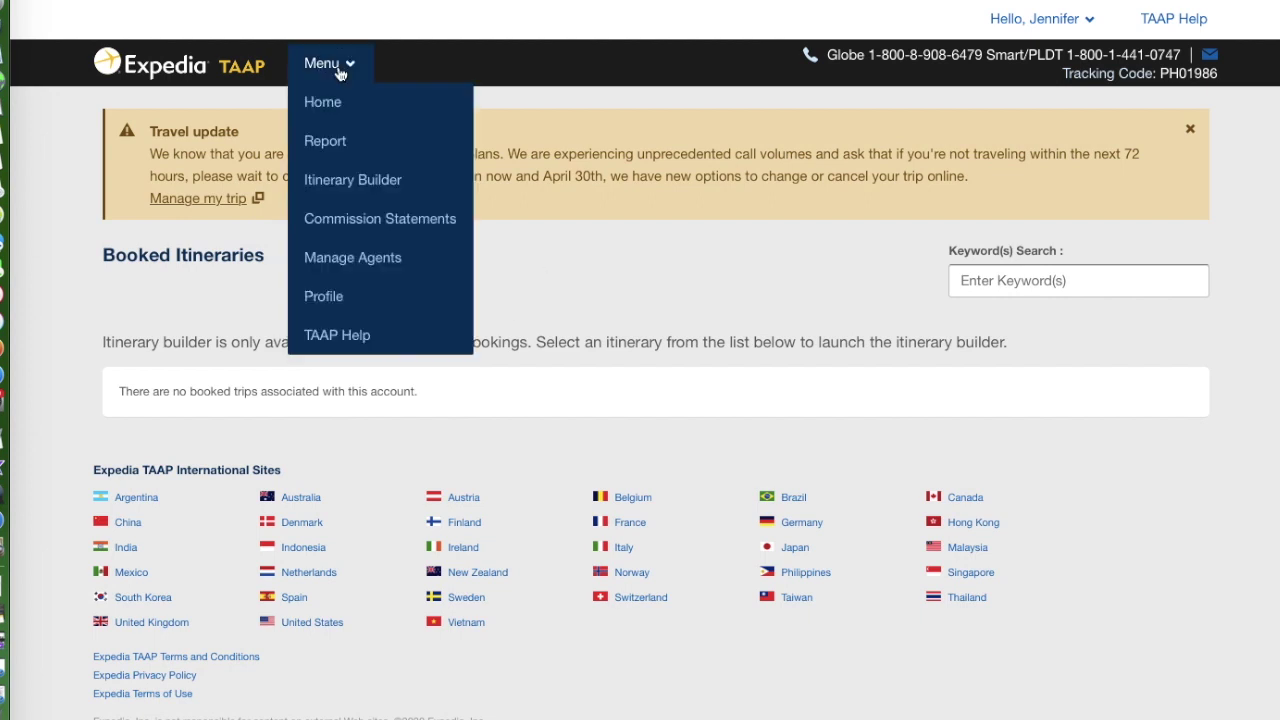
left_click(358, 222)
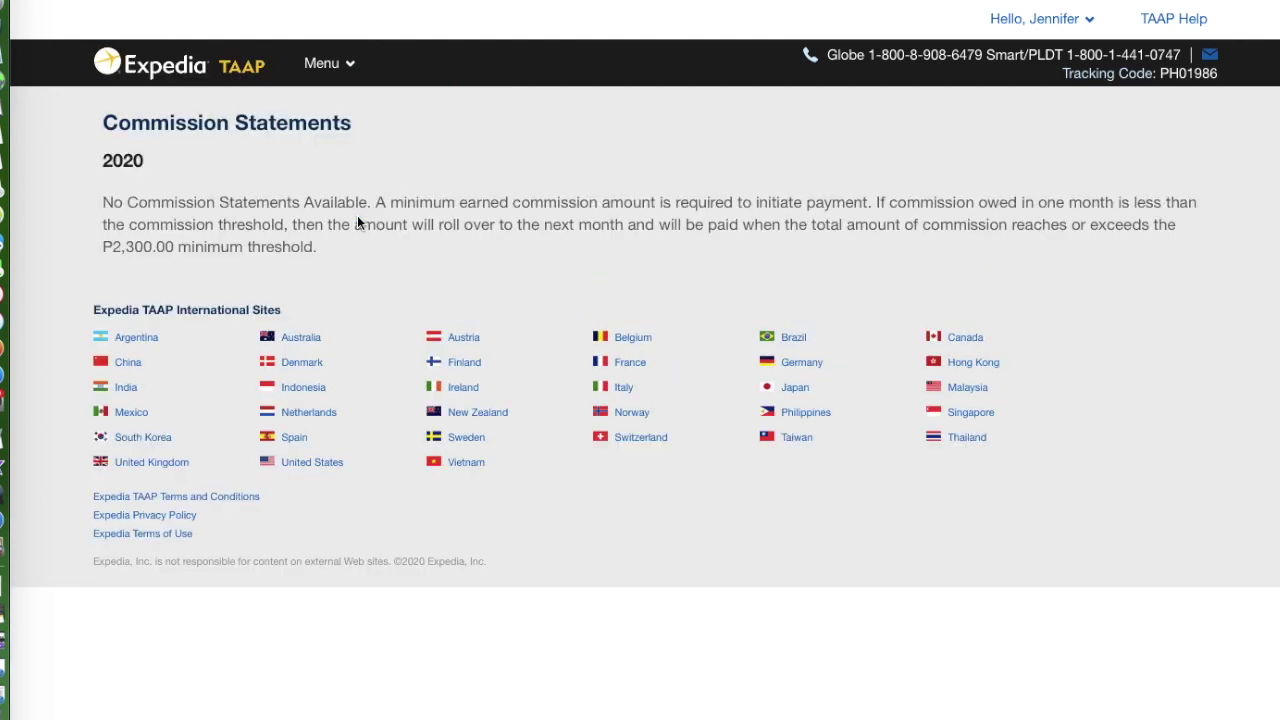
left_click_drag(316, 247, 101, 194)
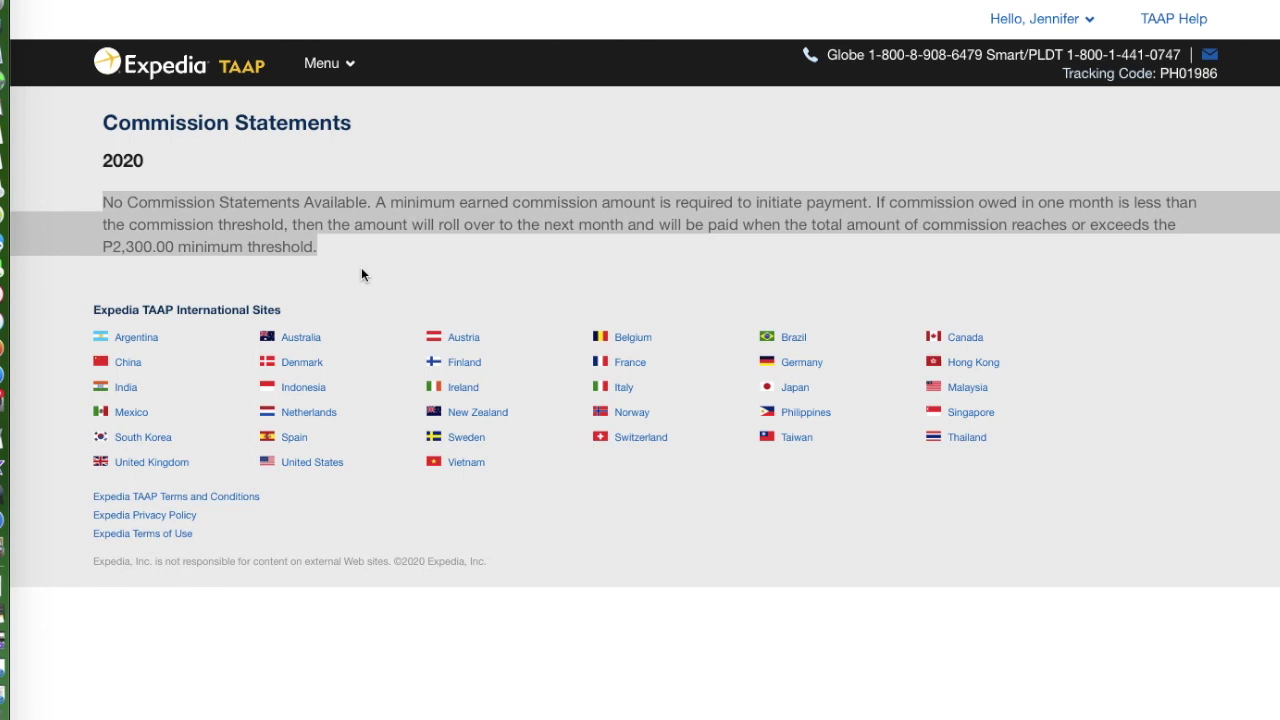
Step: Open the Manage Agents page, view the Add Agents invitation text, and close it
left_click(330, 63)
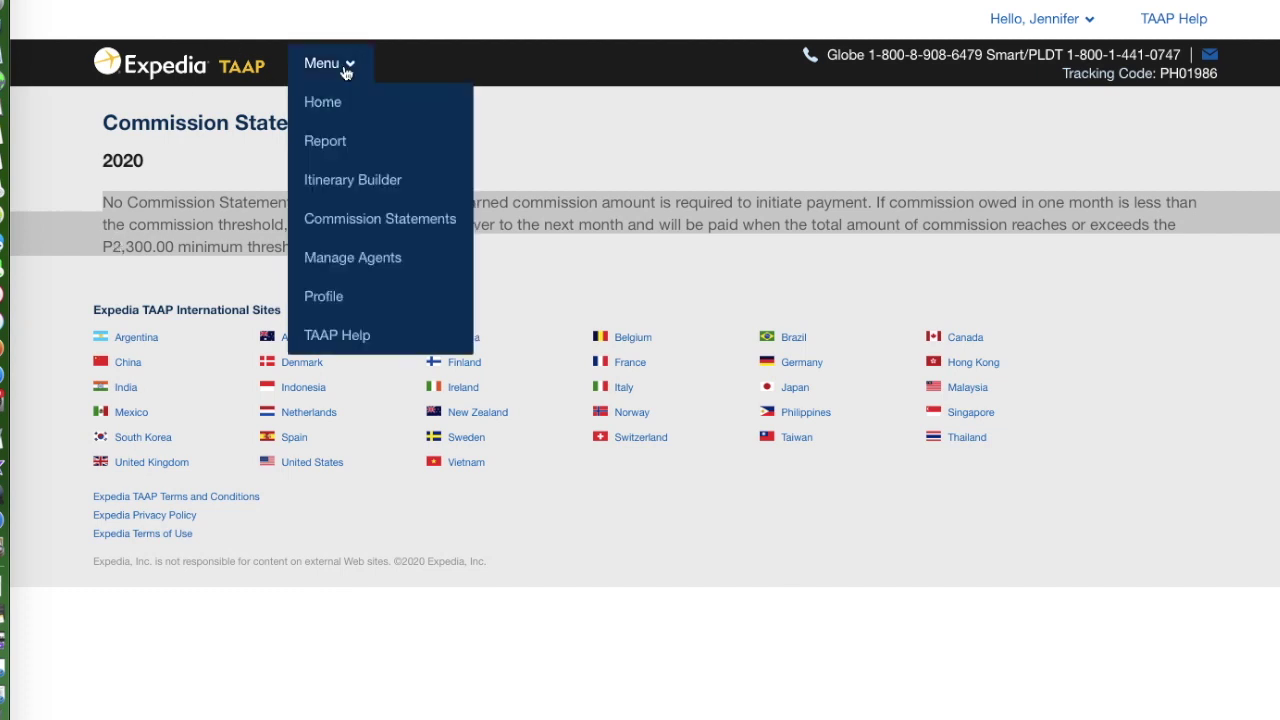
left_click(369, 256)
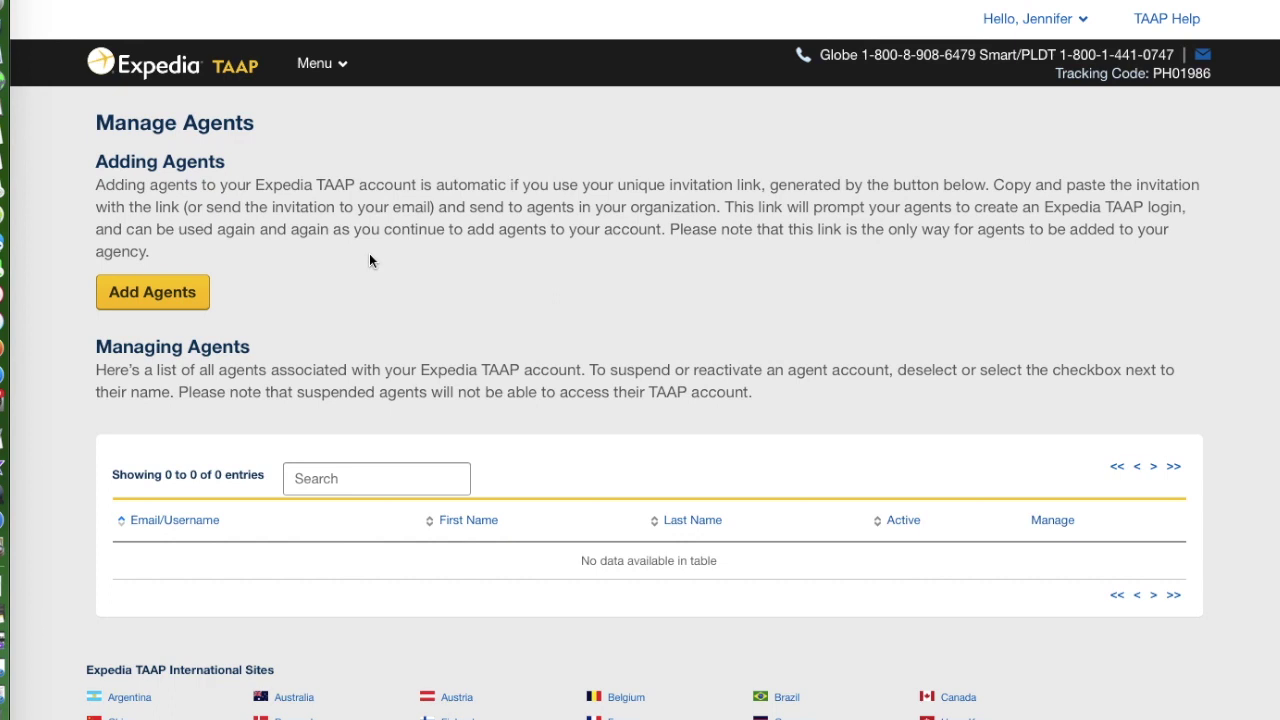
left_click(186, 292)
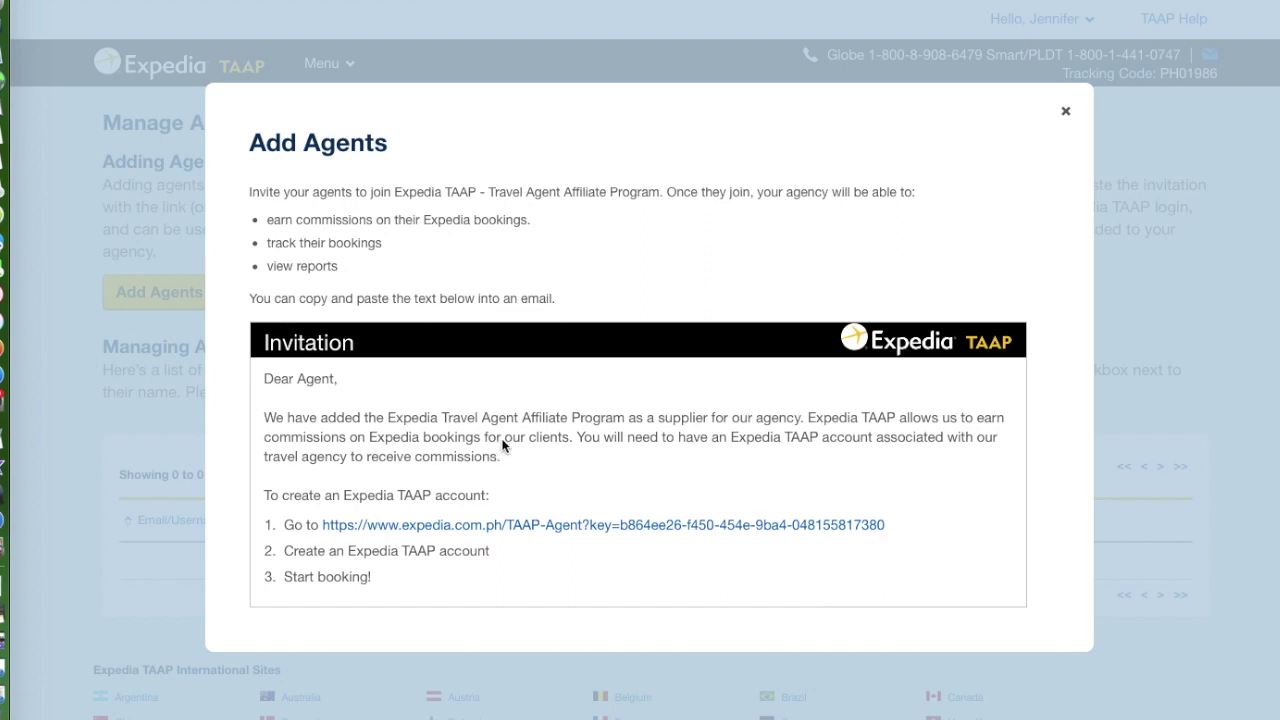
left_click(1066, 114)
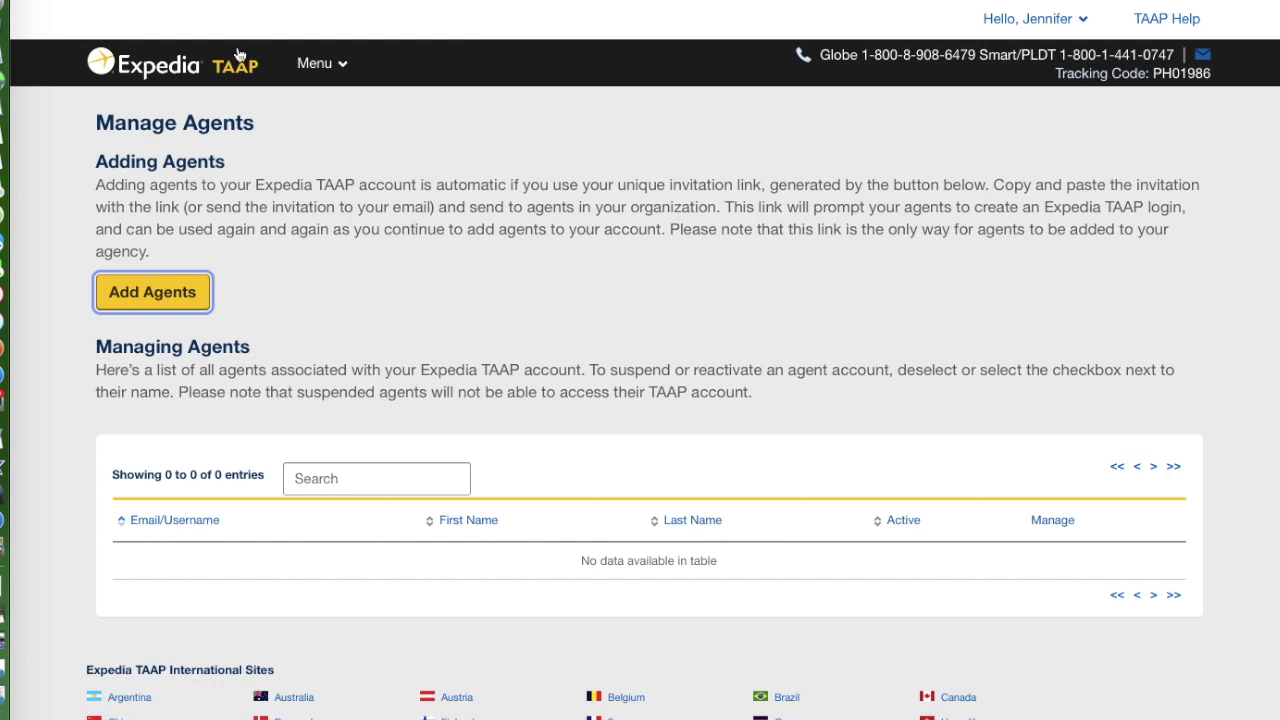
Step: Return to the home page and review the booking search form and its travel product categories
left_click(306, 66)
left_click(306, 57)
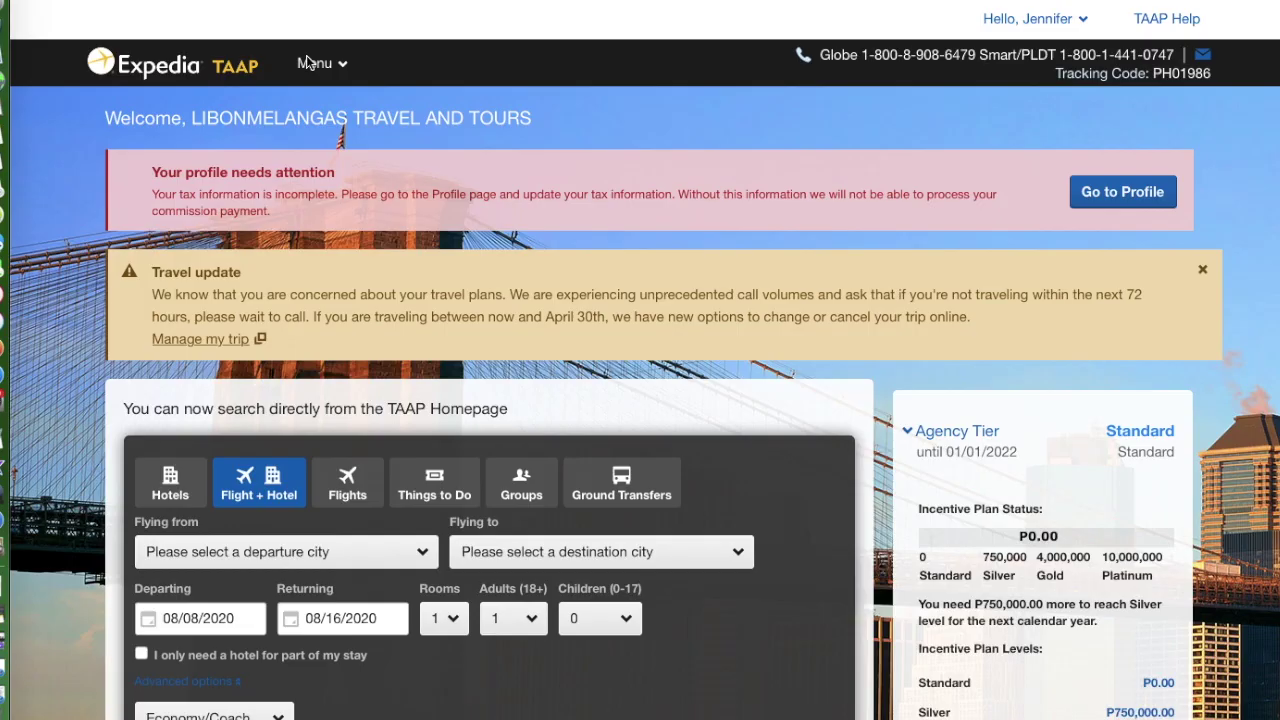
scroll(412, 177, "down", 3)
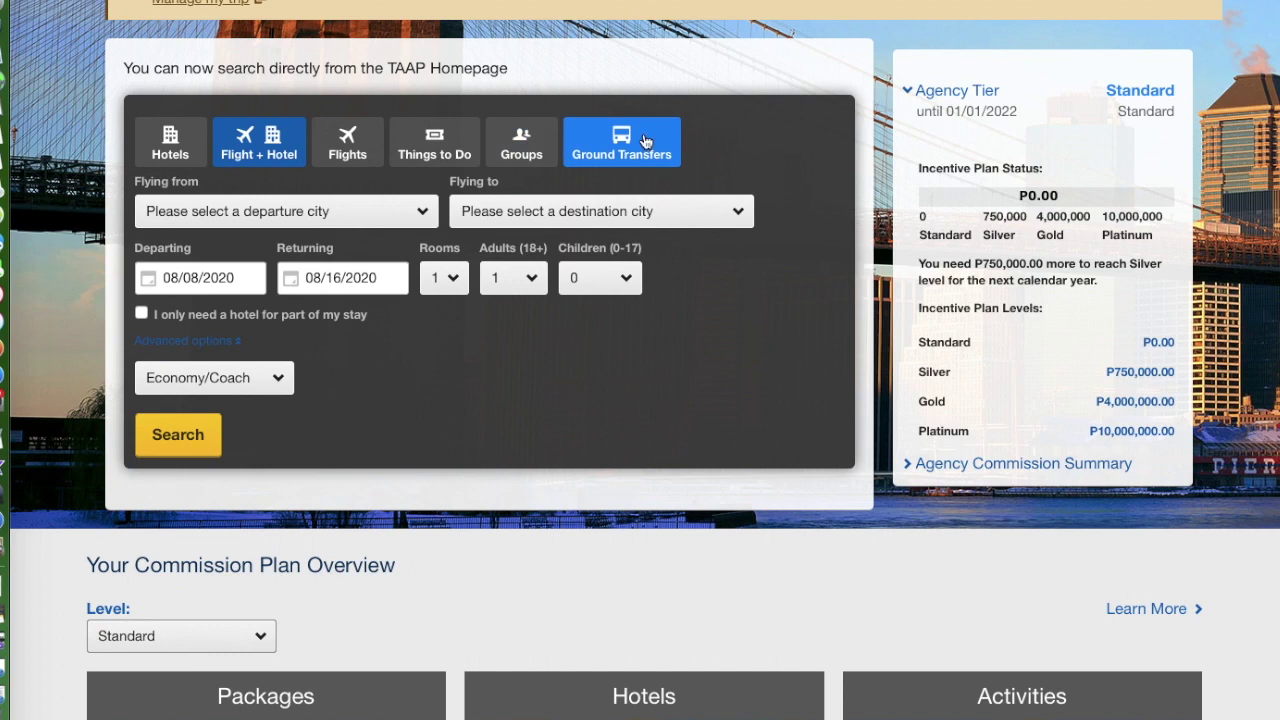
scroll(662, 236, "up", 3)
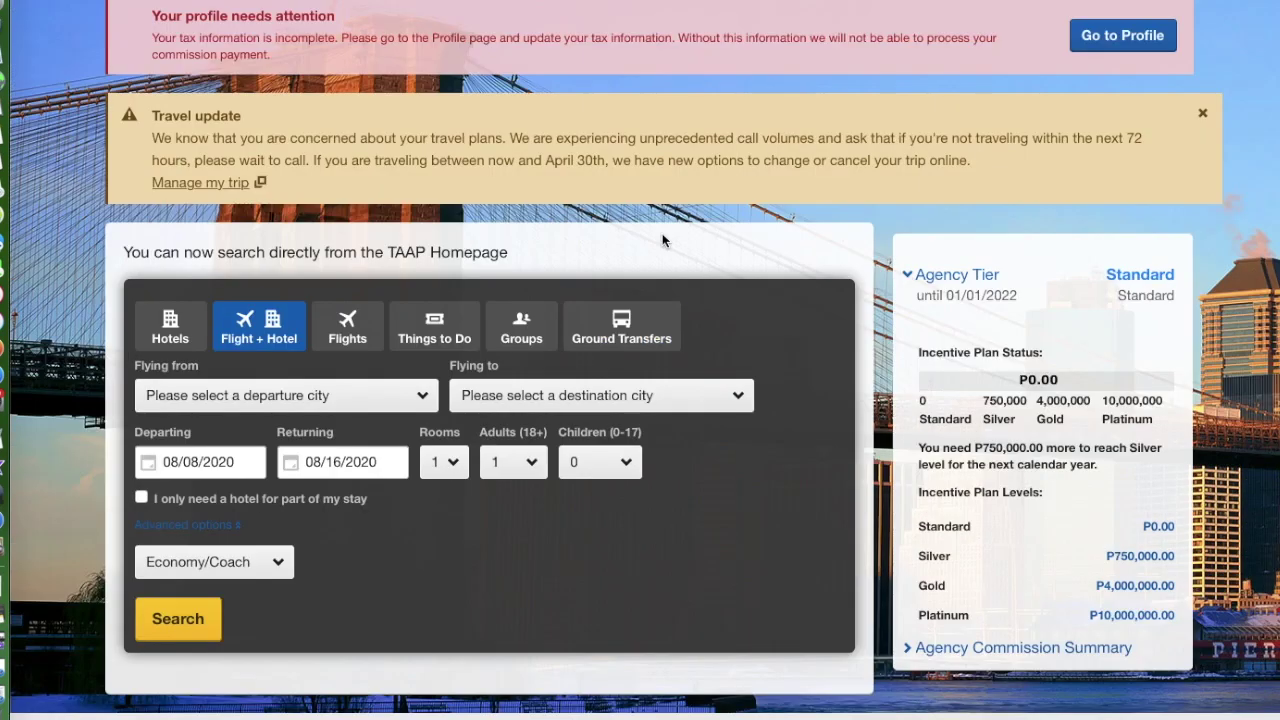
scroll(662, 240, "down", 1)
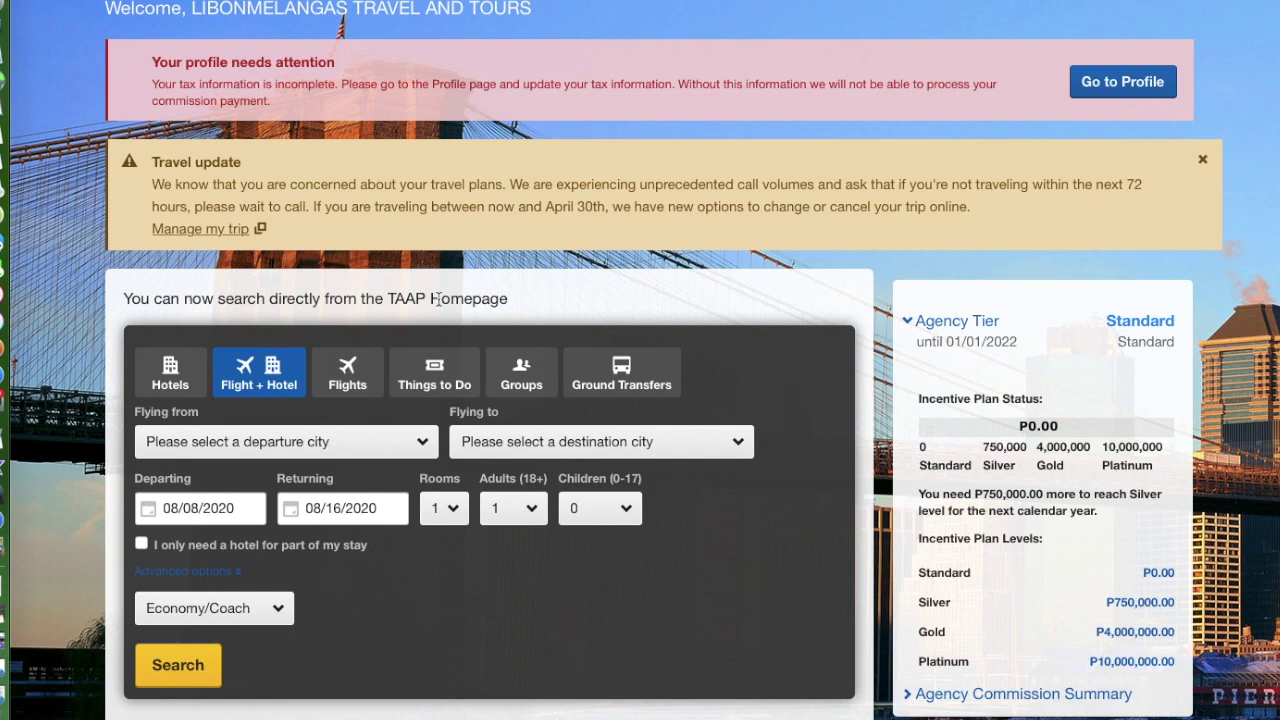
scroll(437, 299, "down", 2)
scroll(437, 299, "up", 3)
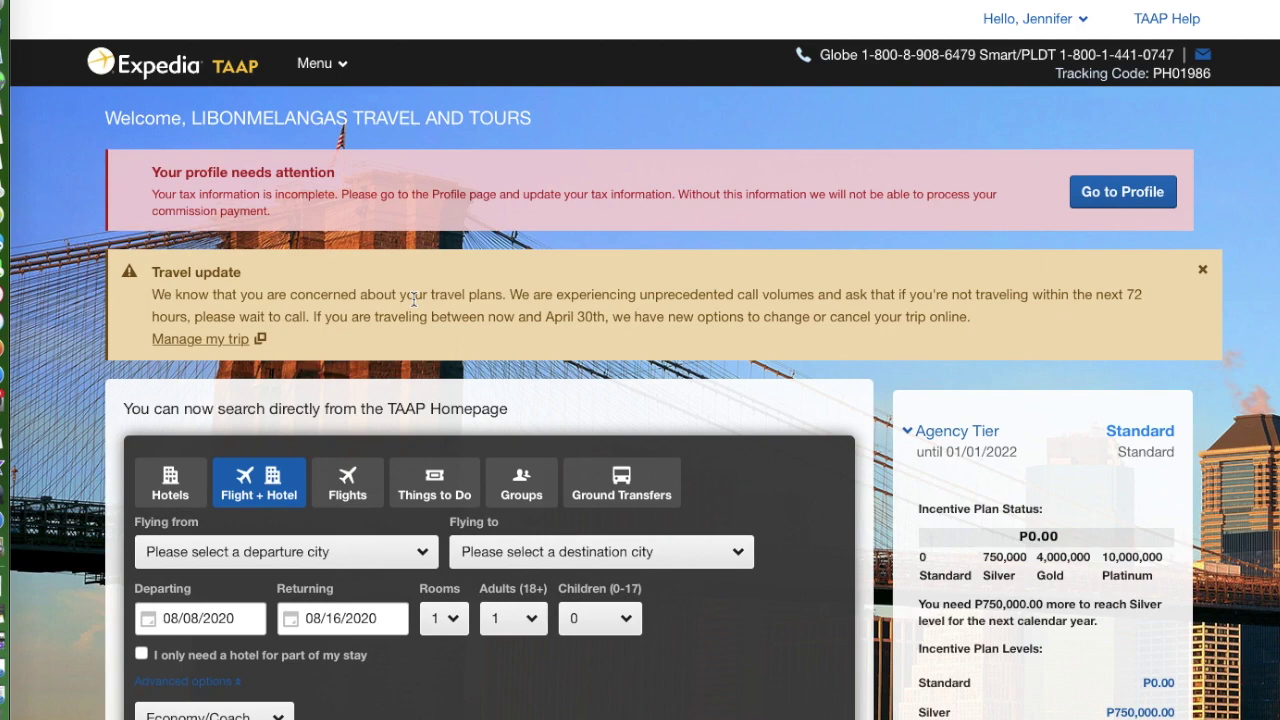
Step: Examine the agency tier summary, including the incentive plan status and the incentive plan levels
scroll(851, 459, "down", 4)
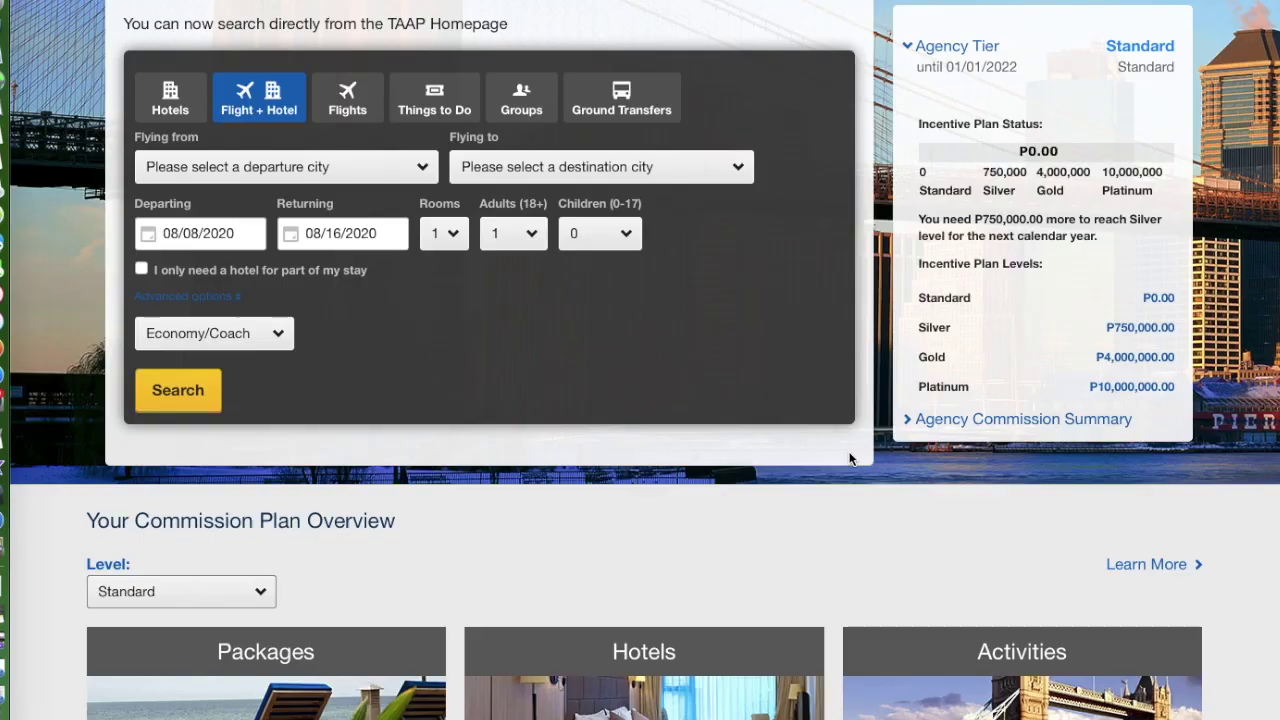
scroll(934, 320, "up", 1)
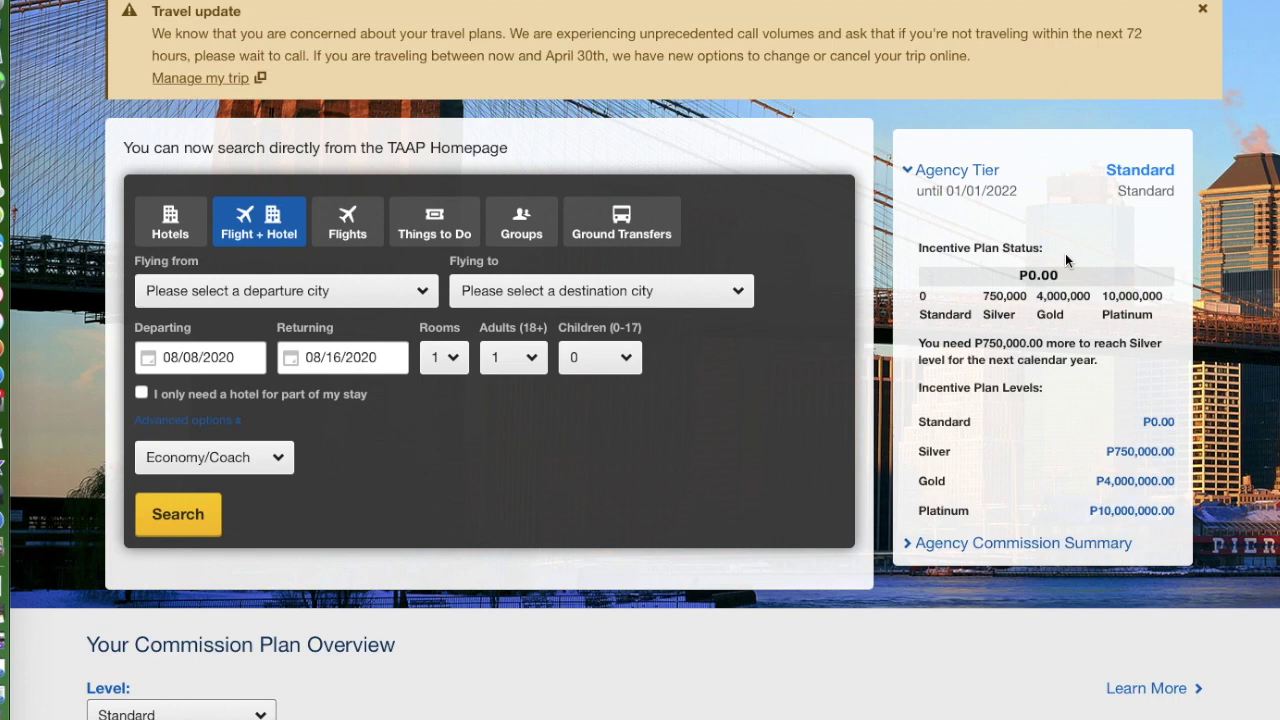
scroll(1052, 266, "down", 1)
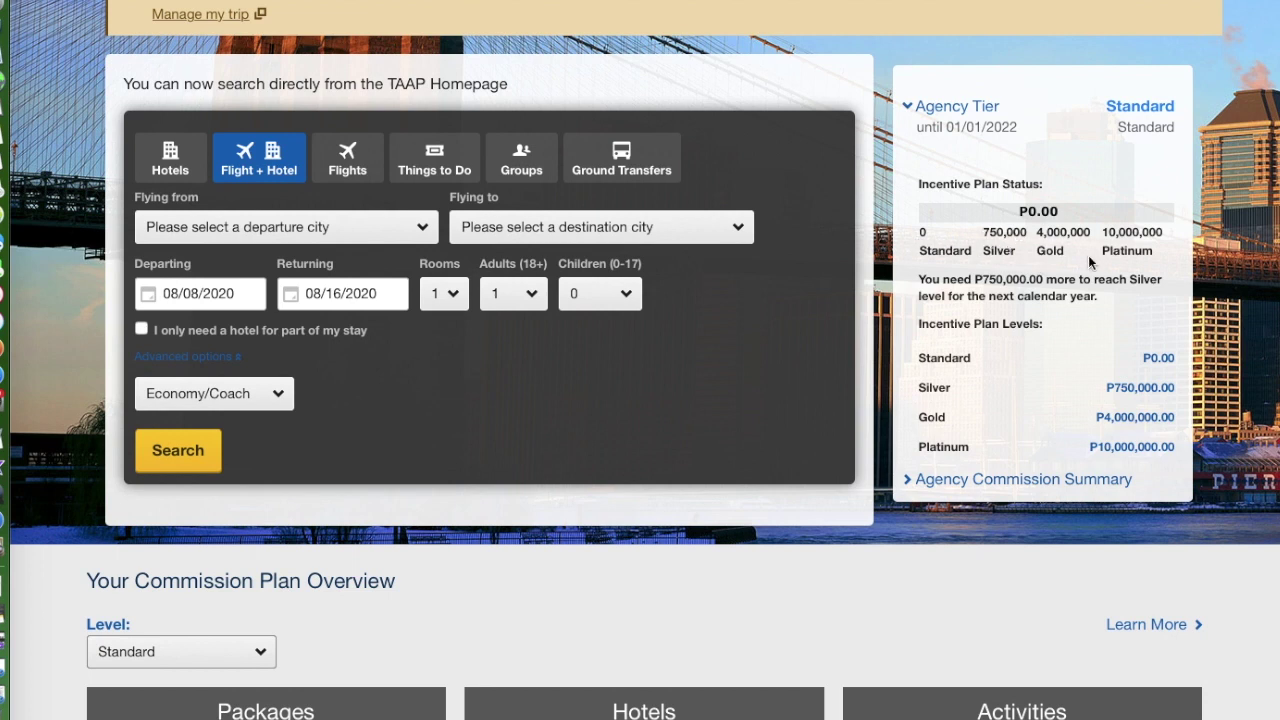
scroll(1078, 265, "down", 1)
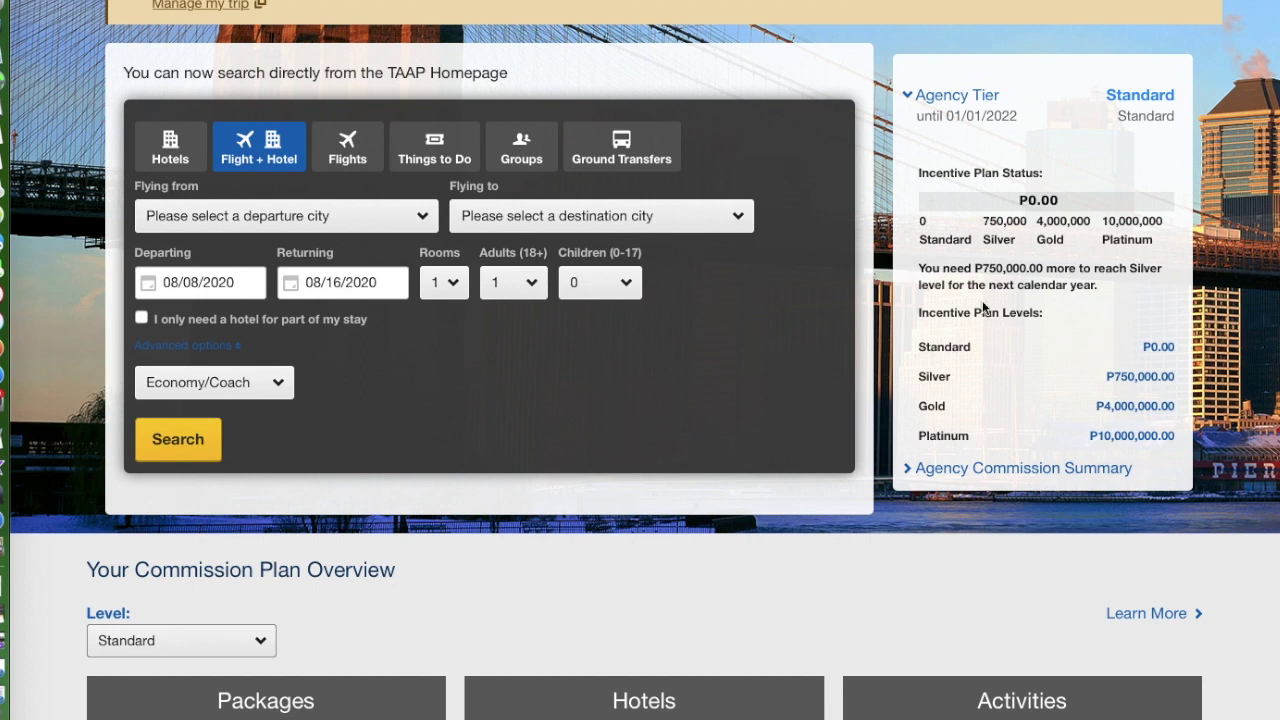
scroll(1130, 290, "down", 1)
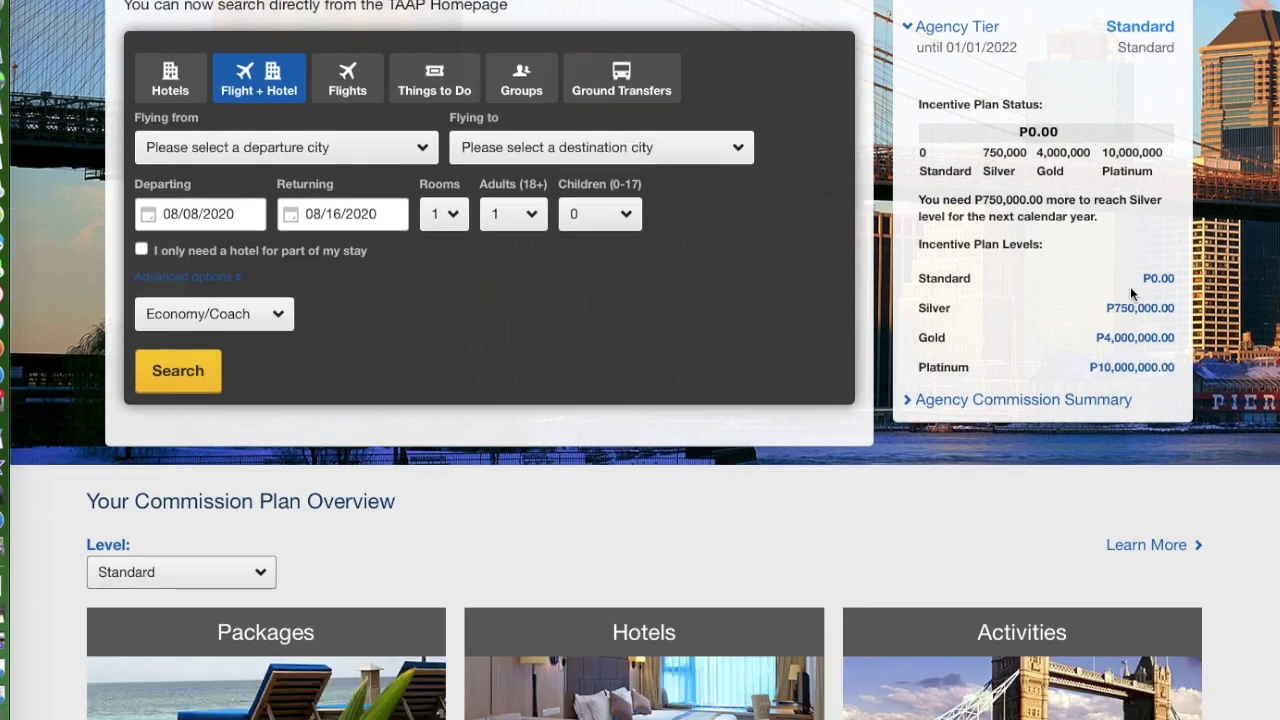
Step: Review the Standard level's commission rates for packages, hotels and activities, and check which other levels are offered
scroll(985, 303, "down", 3)
scroll(985, 308, "up", 2)
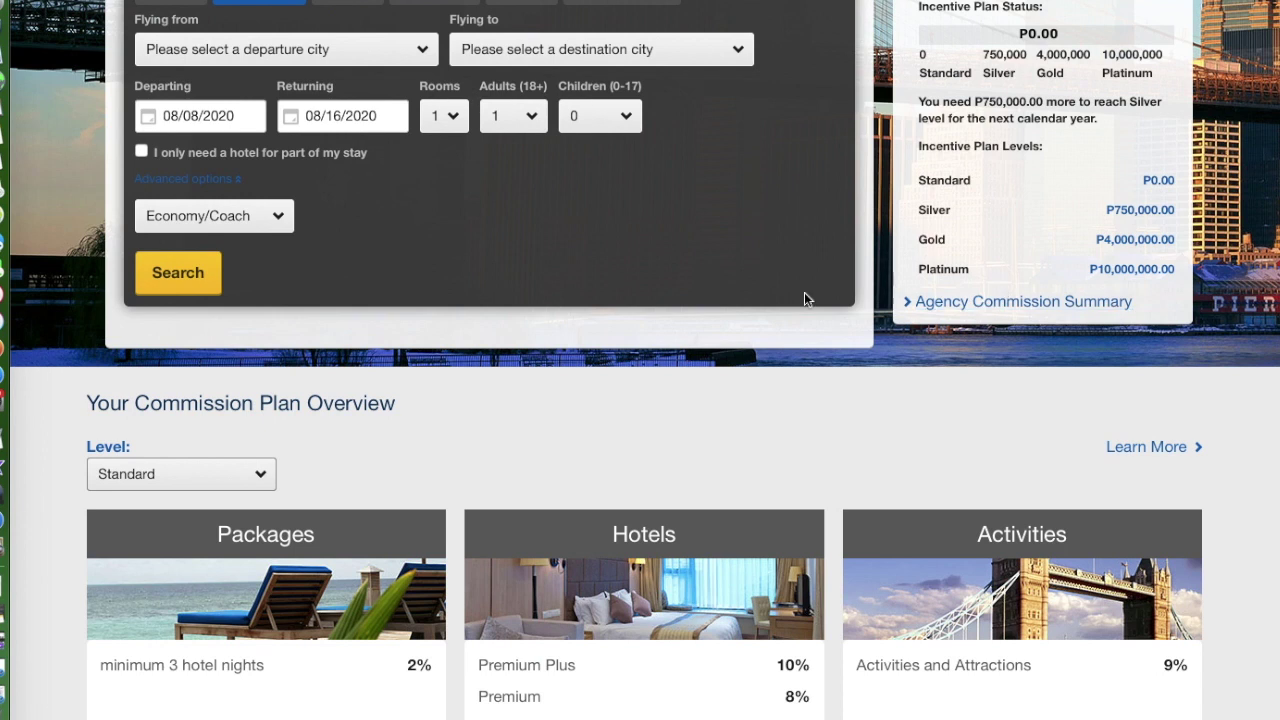
scroll(623, 379, "down", 2)
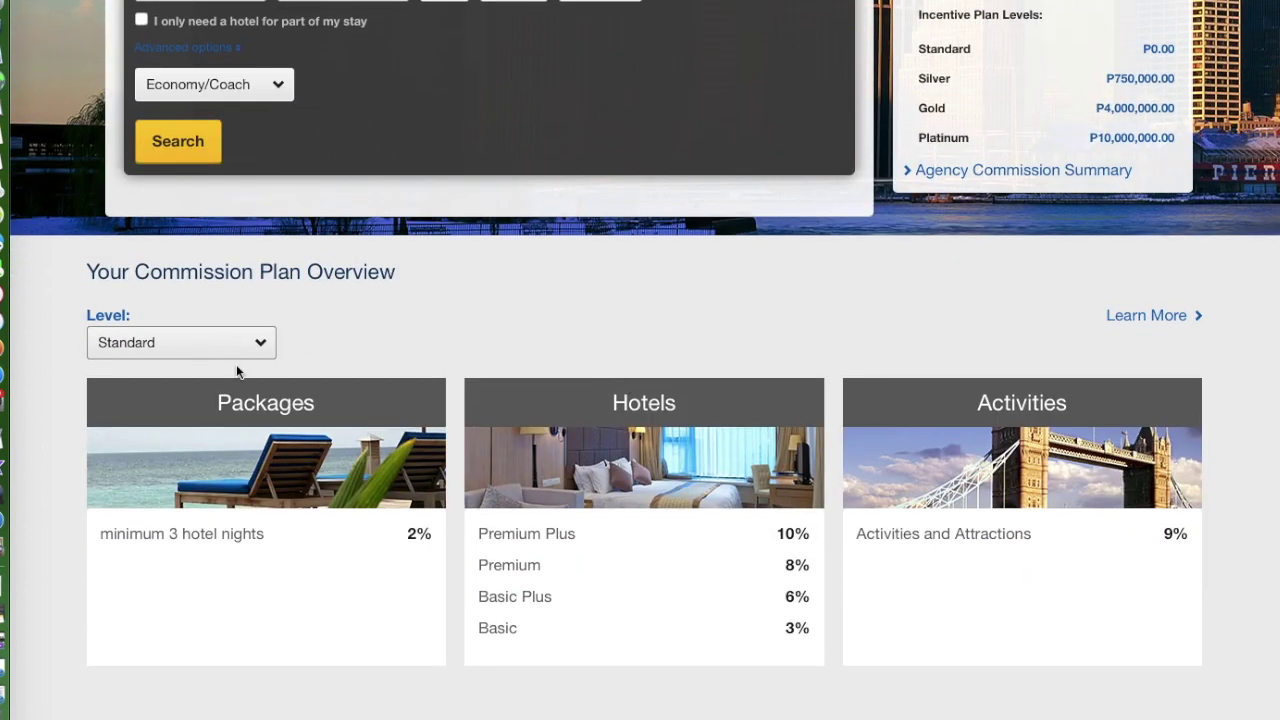
left_click(255, 345)
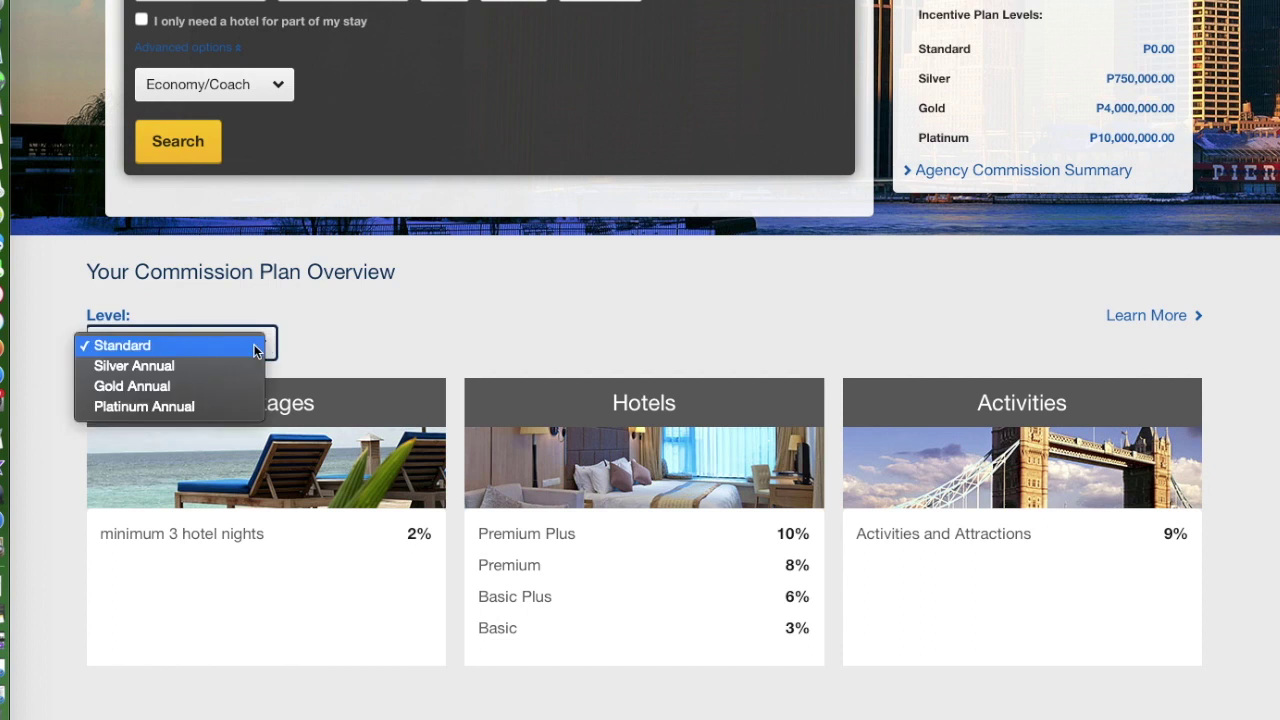
left_click(655, 328)
scroll(328, 487, "down", 4)
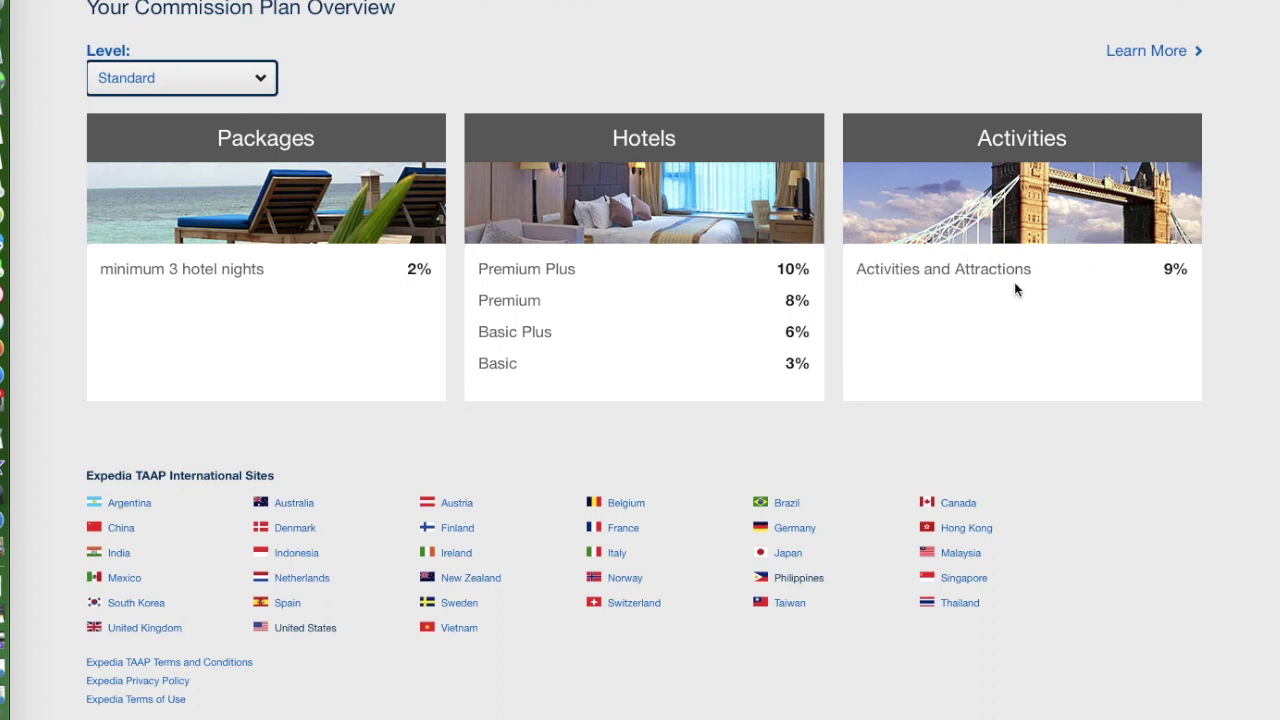
scroll(1014, 282, "up", 5)
scroll(1014, 282, "down", 4)
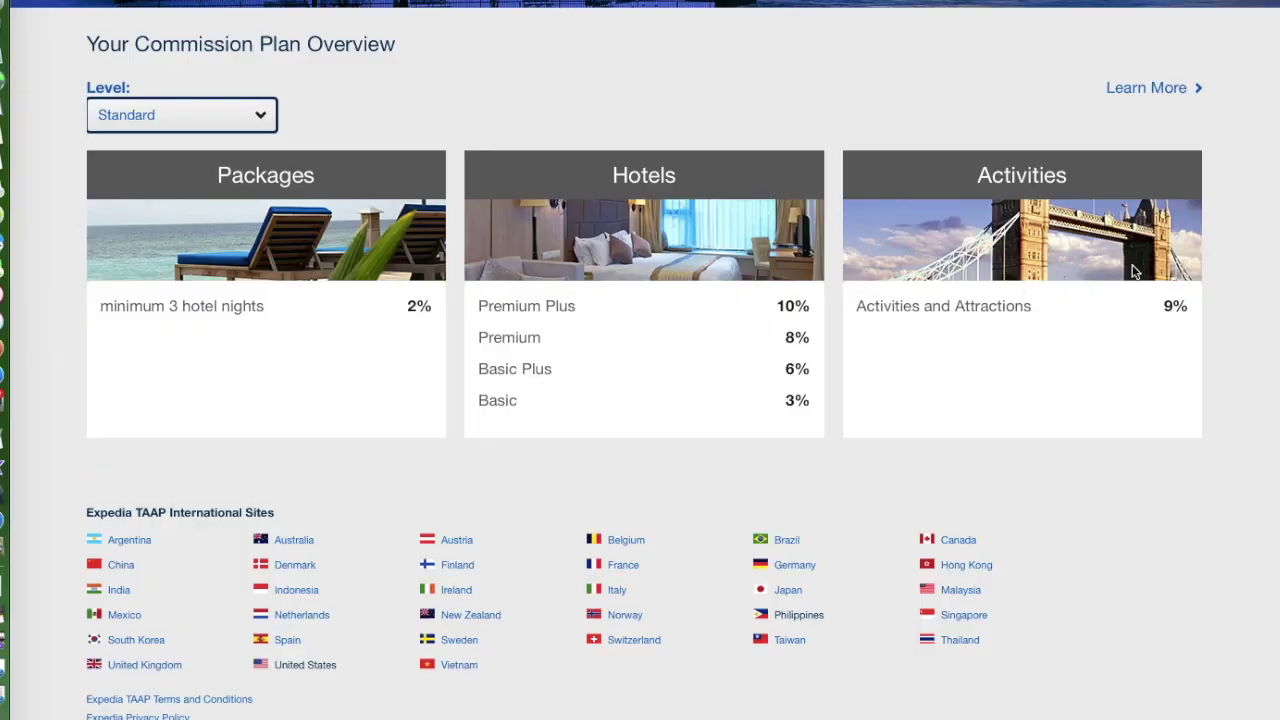
Step: Switch the commission plan overview through Silver Annual, Gold Annual and Platinum Annual to compare their rates
left_click(247, 110)
left_click(188, 140)
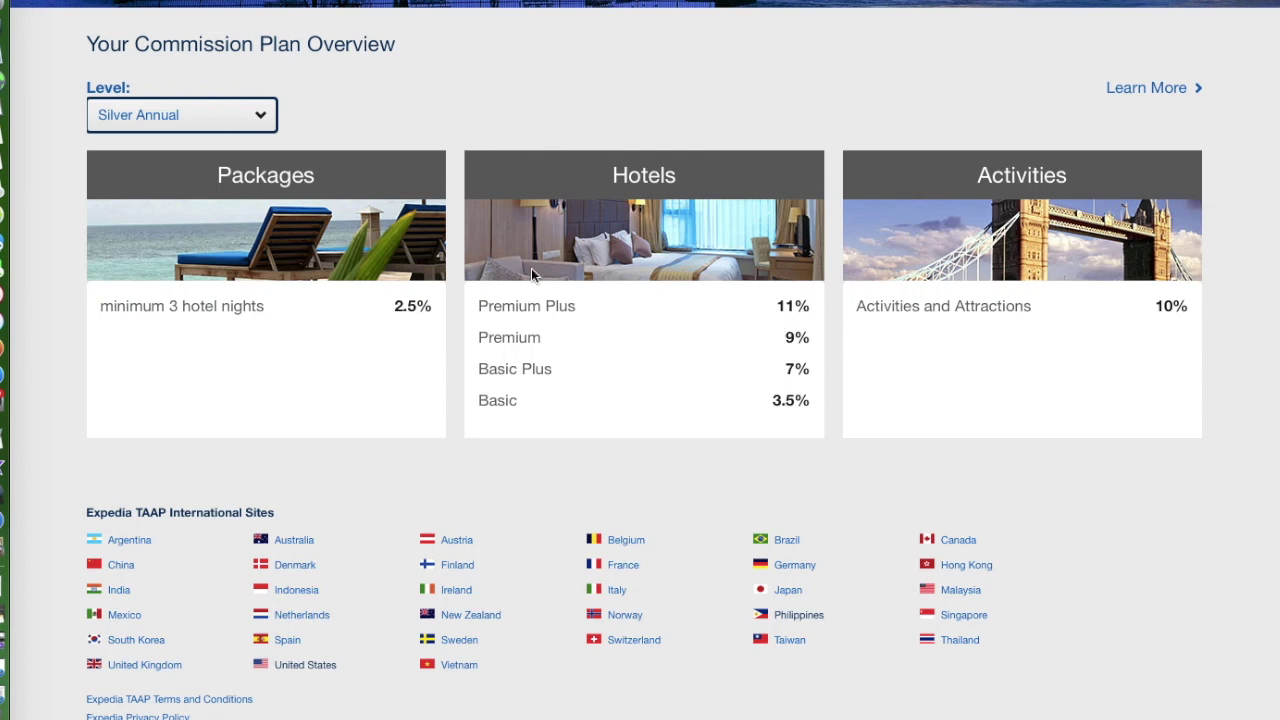
left_click(259, 120)
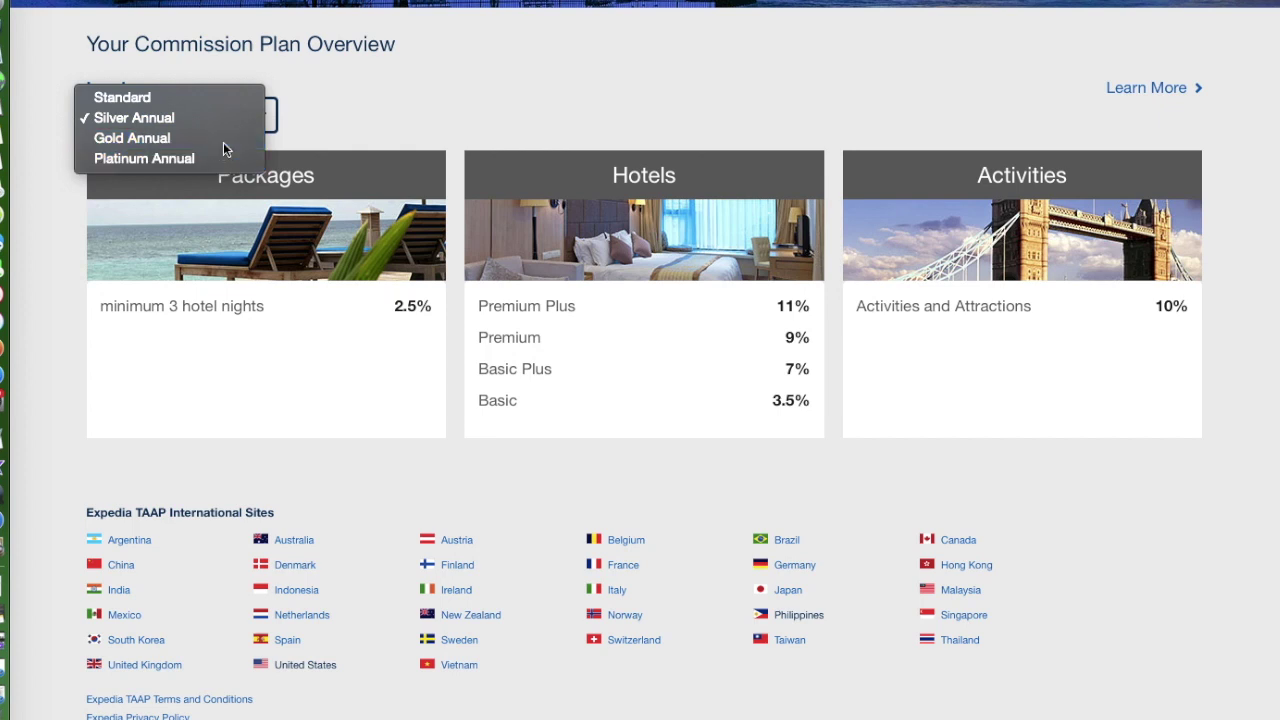
left_click(223, 140)
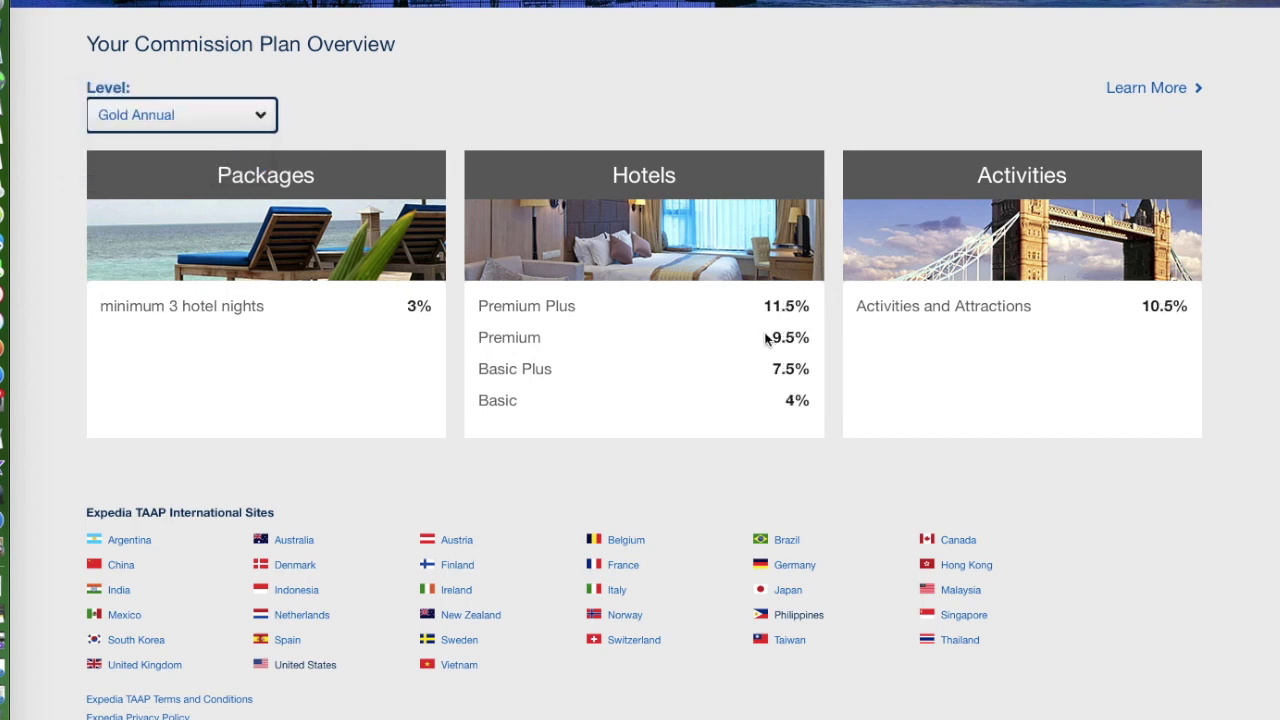
left_click(239, 117)
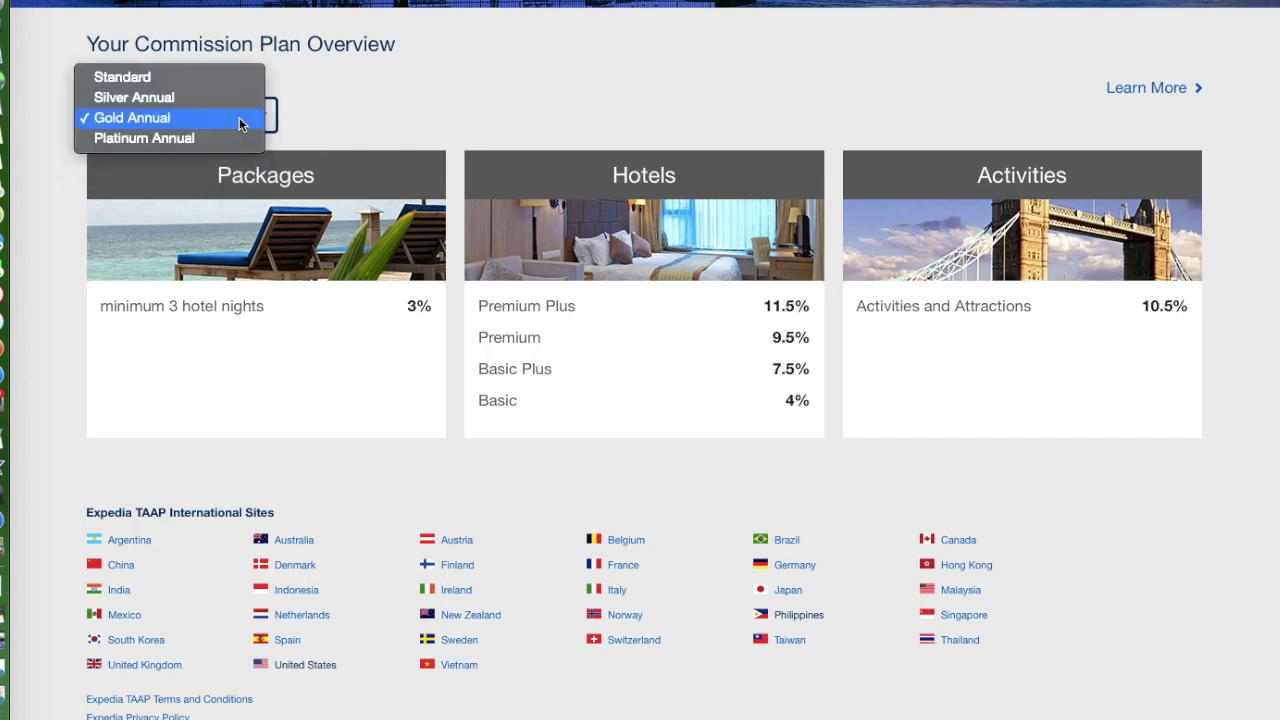
left_click(224, 142)
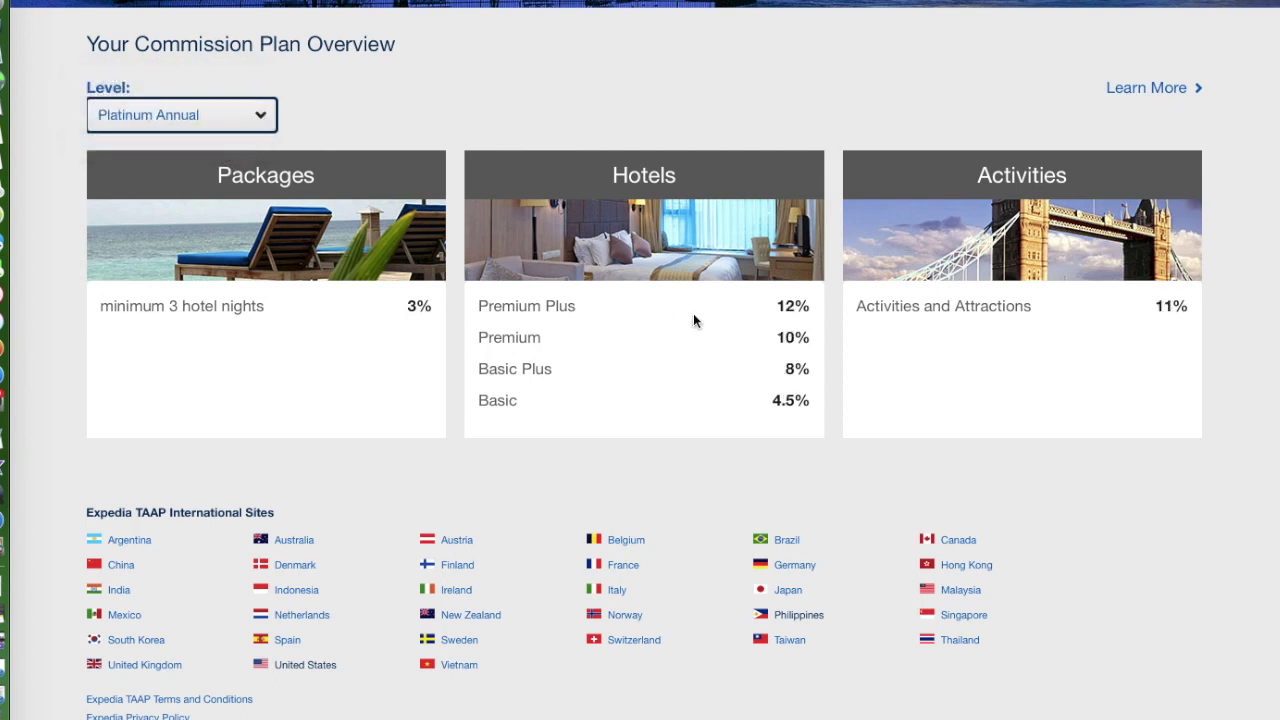
Step: Set the departure city of the Flight + Hotel search to Manila
scroll(778, 299, "down", 1)
scroll(778, 299, "up", 6)
scroll(778, 299, "up", 3)
scroll(740, 288, "down", 7)
scroll(740, 291, "up", 7)
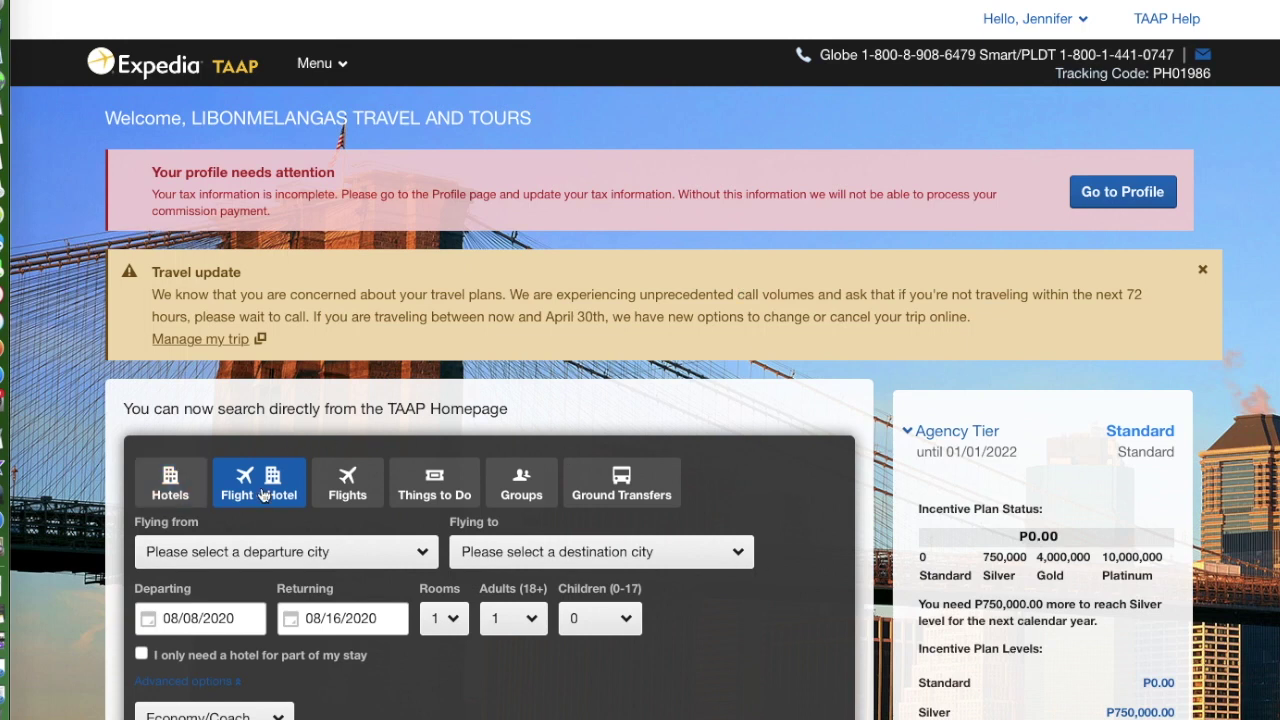
scroll(261, 490, "down", 5)
left_click(193, 342)
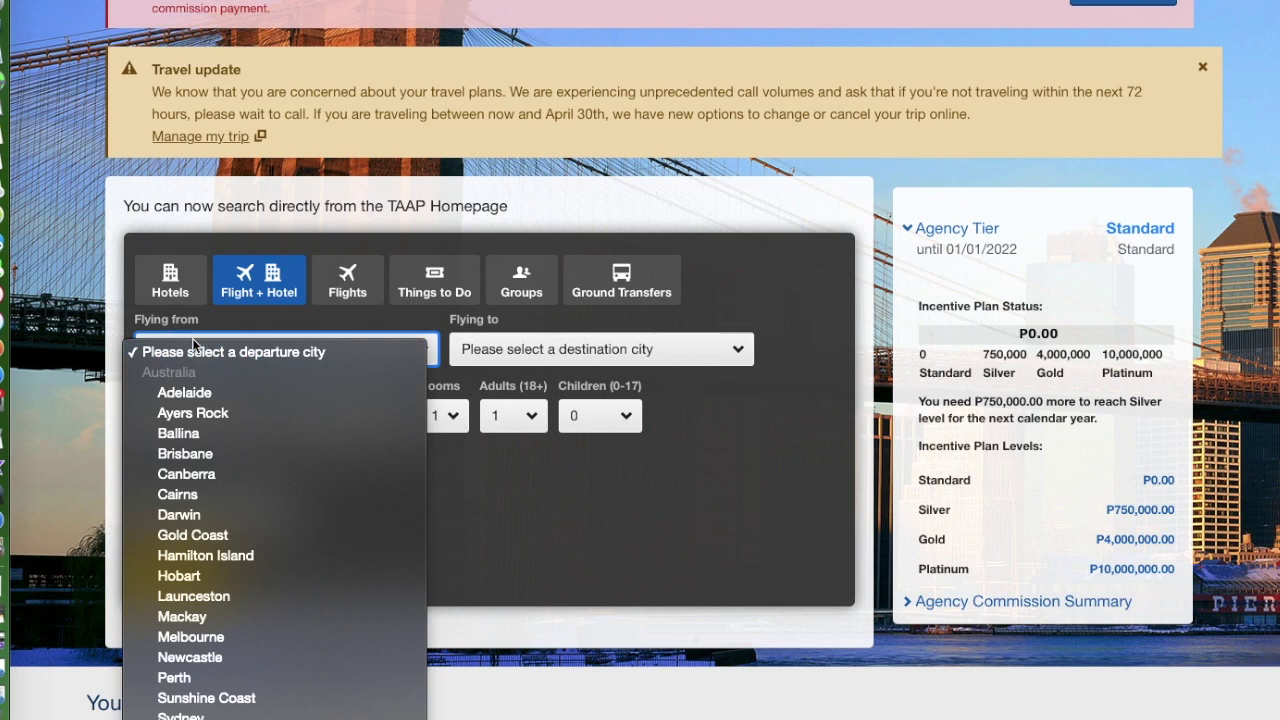
scroll(260, 619, "down", 10)
scroll(264, 627, "down", 18)
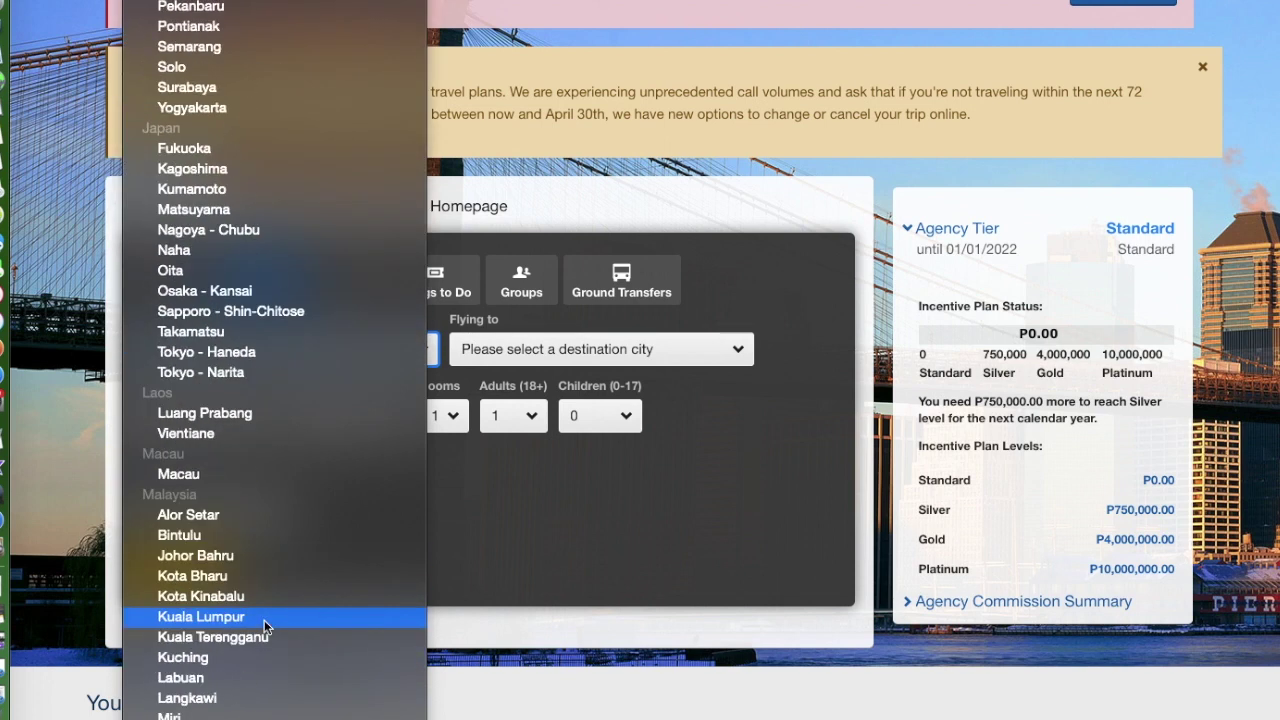
scroll(264, 620, "down", 15)
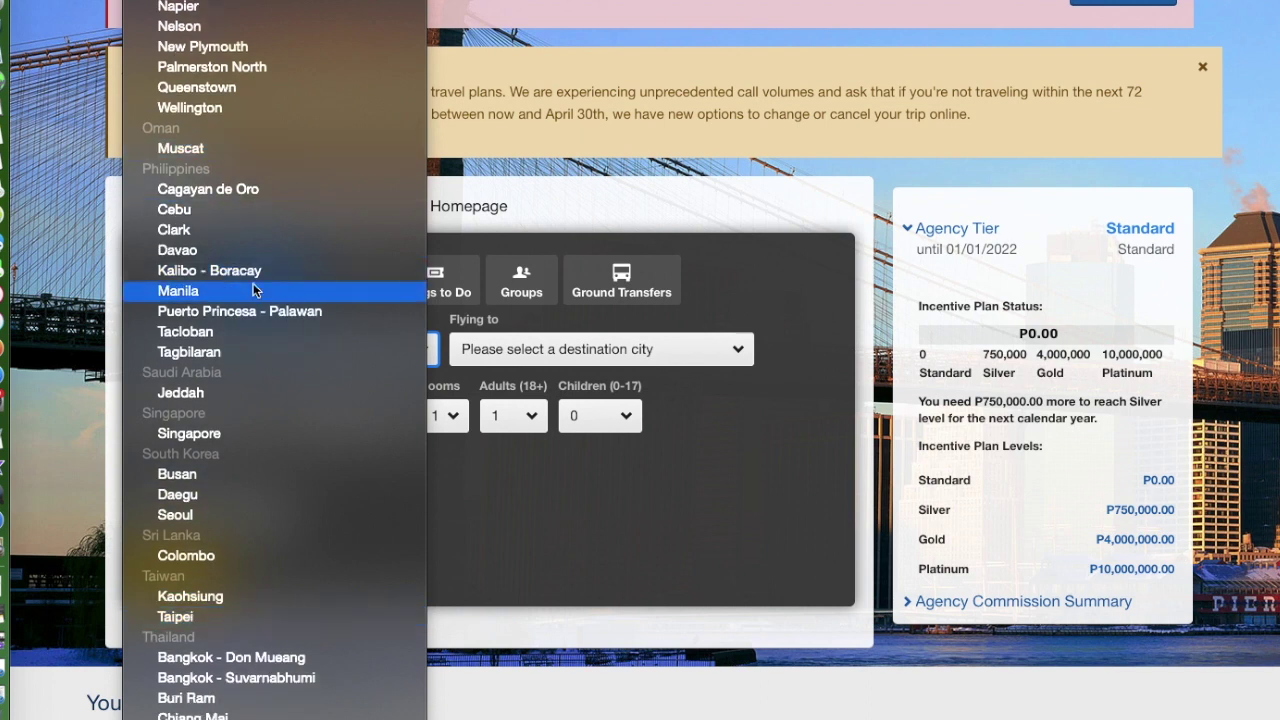
left_click(251, 290)
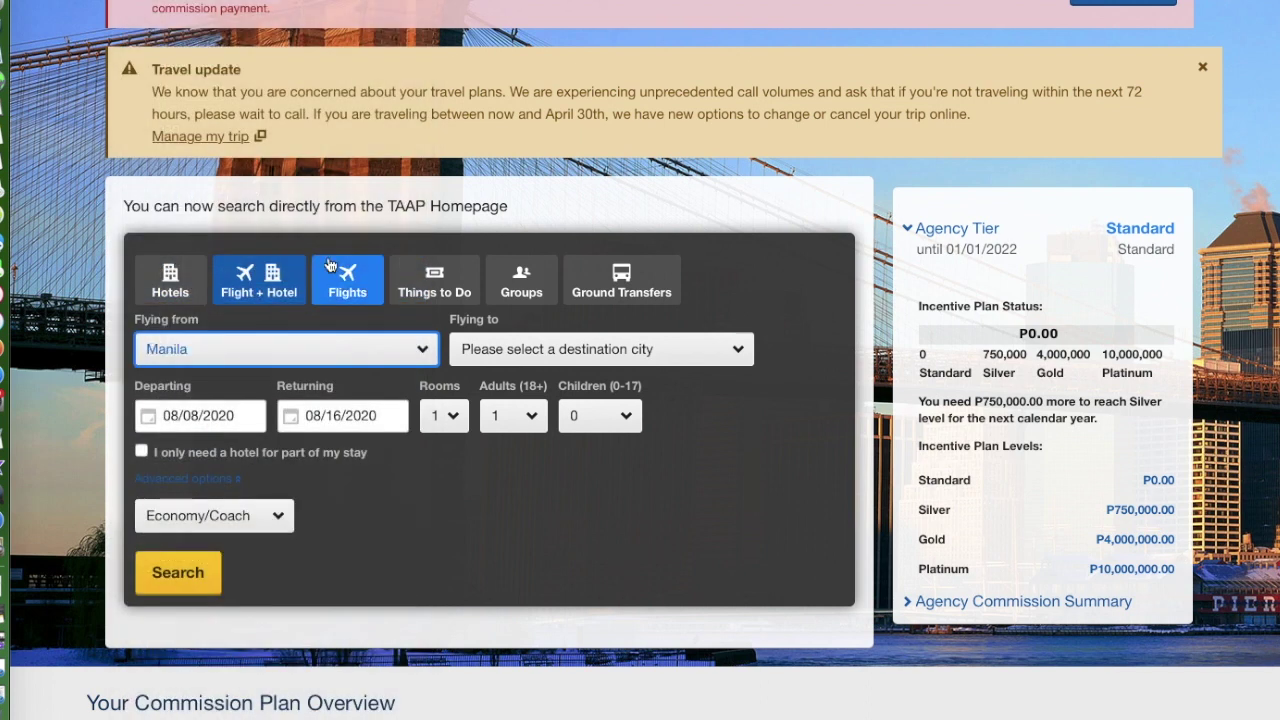
Step: Set the destination to Tokyo - Narita and run the Flight + Hotel search
left_click(567, 354)
scroll(624, 475, "down", 5)
scroll(624, 481, "down", 5)
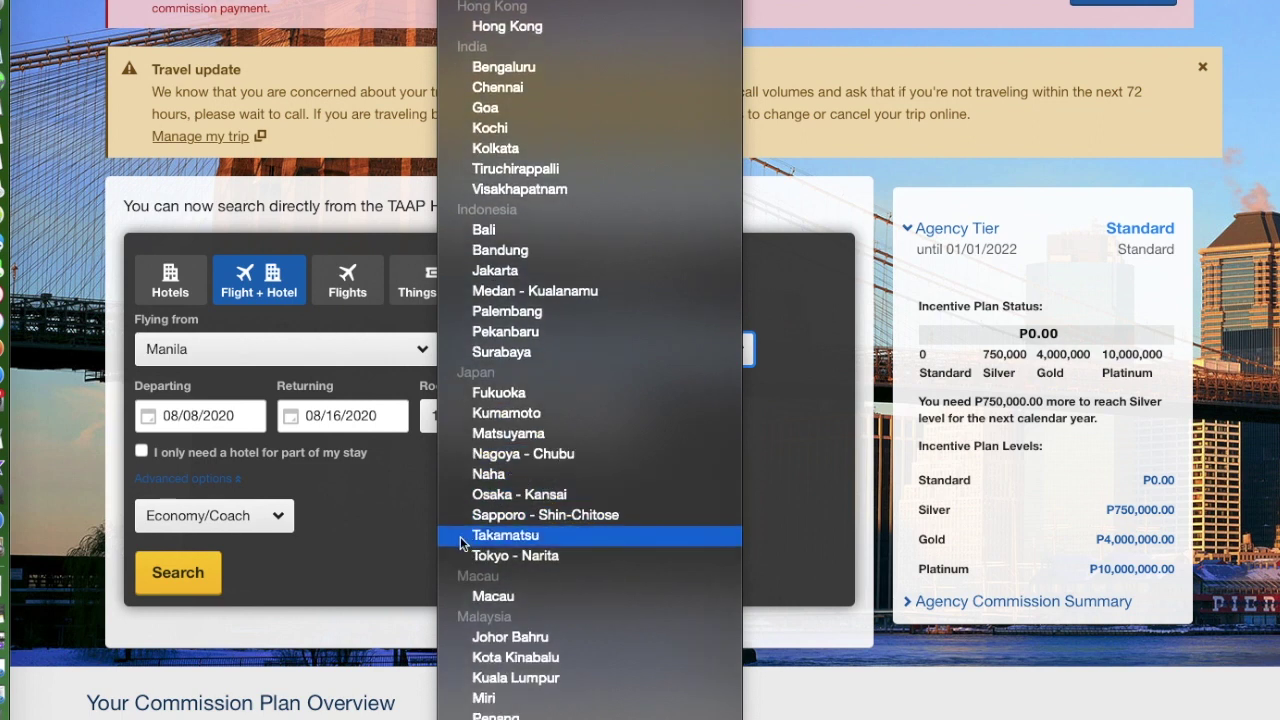
left_click(530, 555)
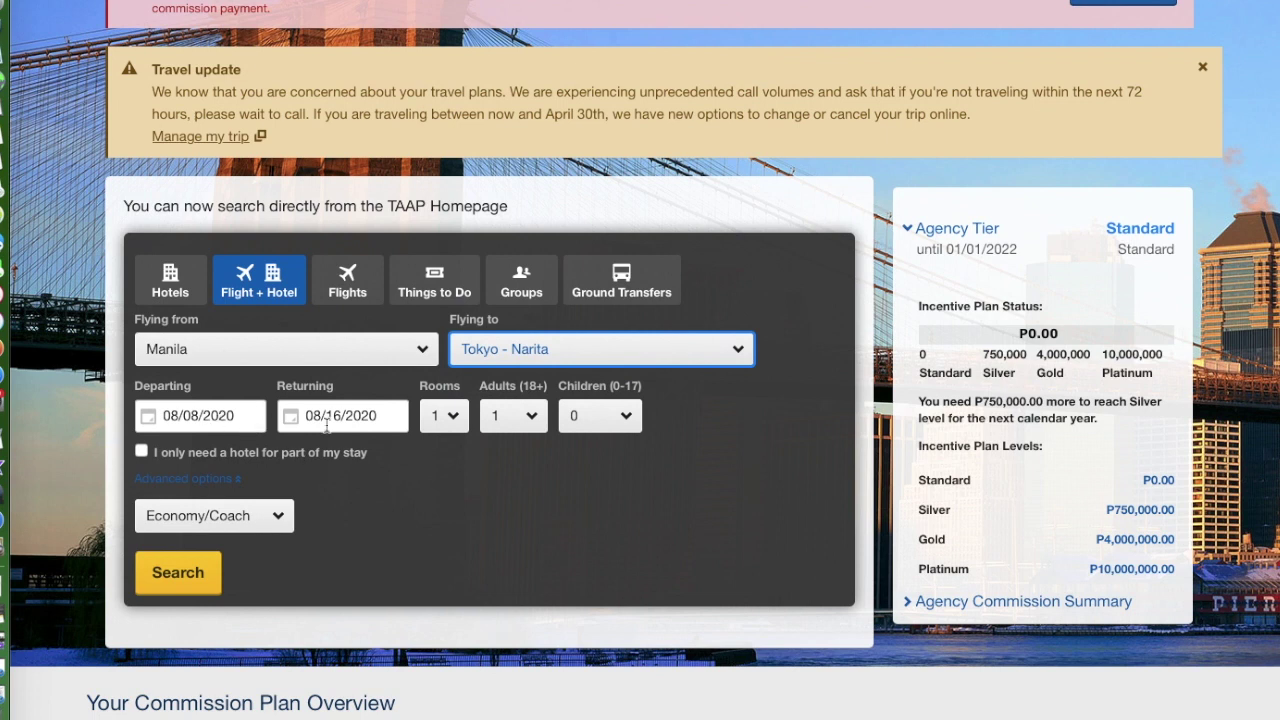
left_click(177, 570)
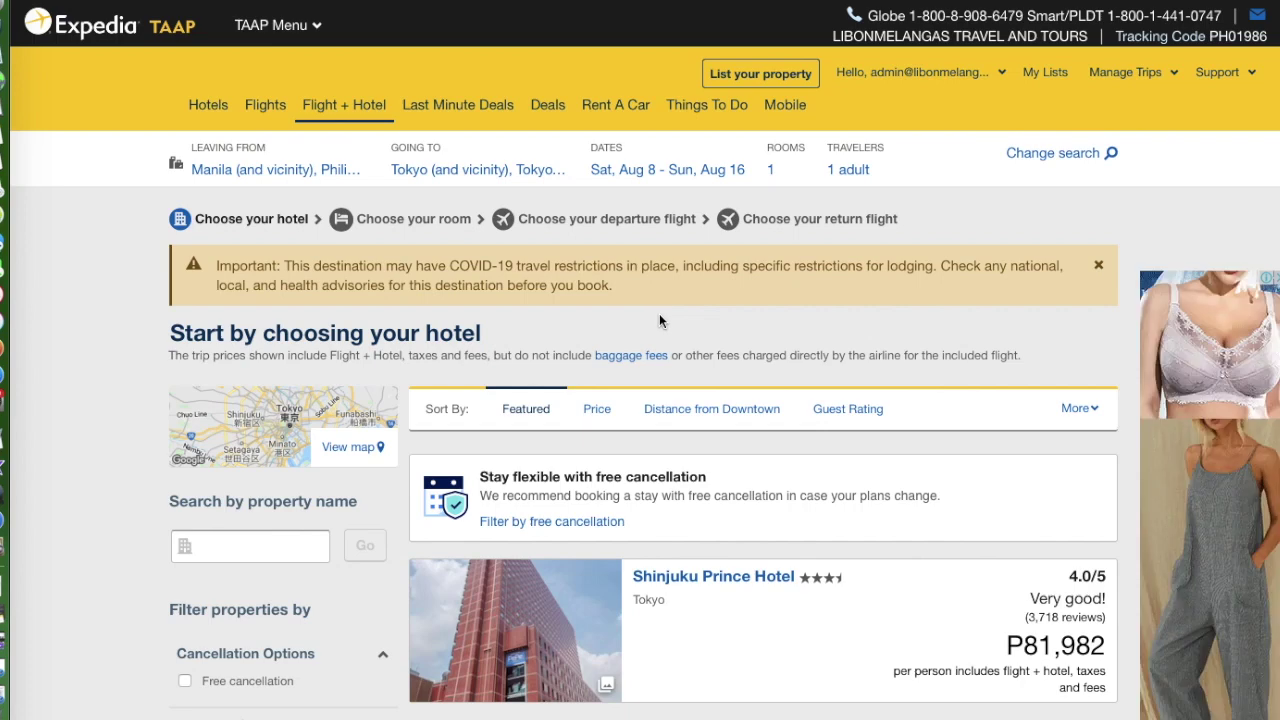
Step: Look through the featured Tokyo hotels, then sort the results by price
scroll(659, 313, "down", 3)
scroll(659, 320, "down", 2)
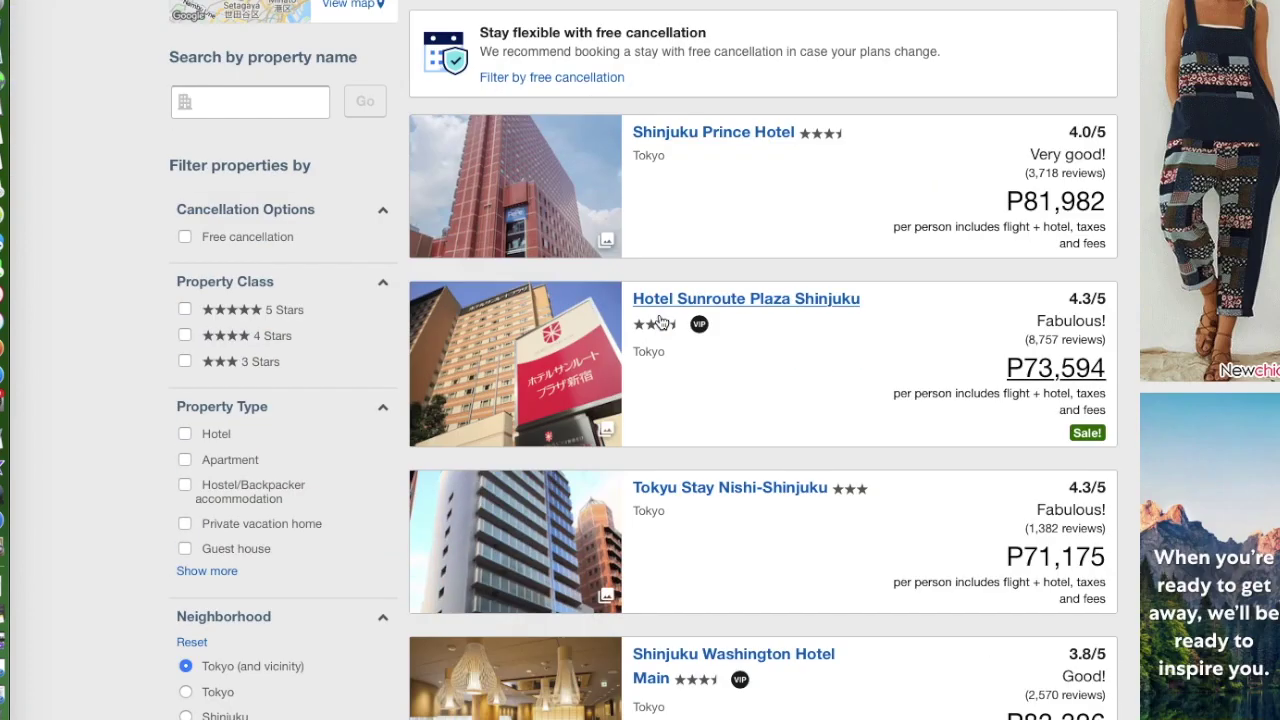
scroll(659, 320, "up", 3)
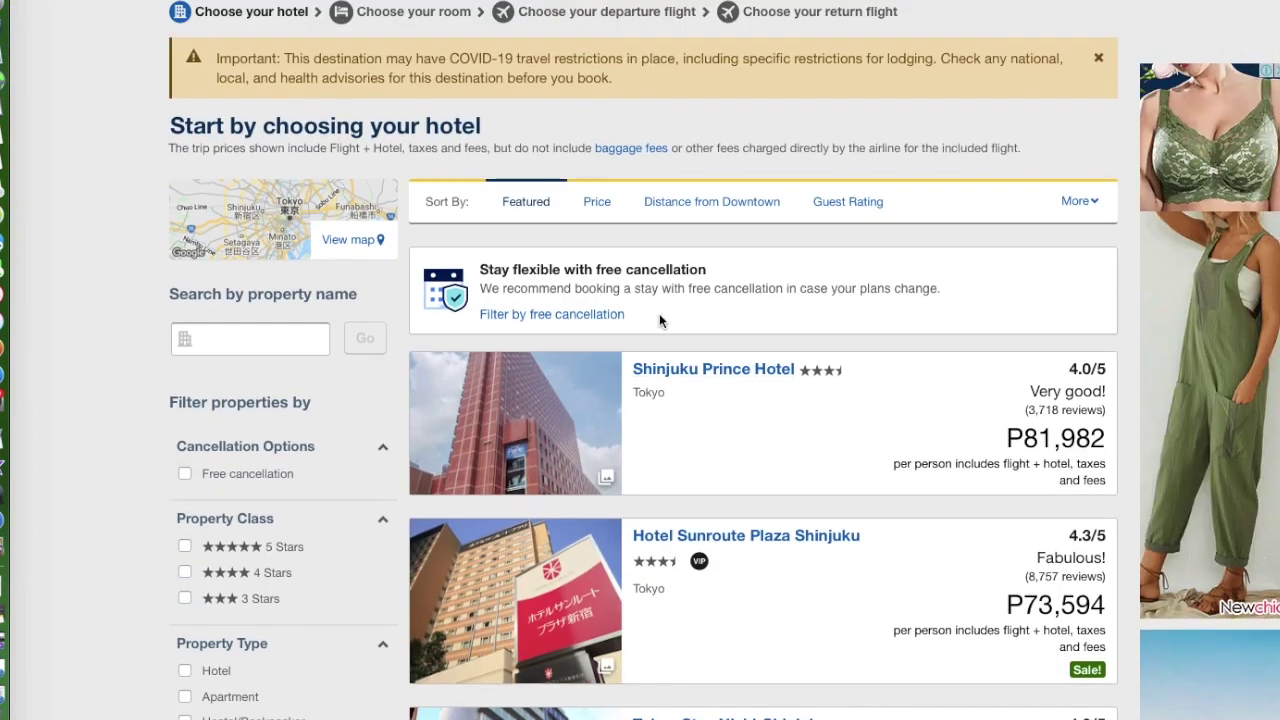
scroll(659, 314, "up", 2)
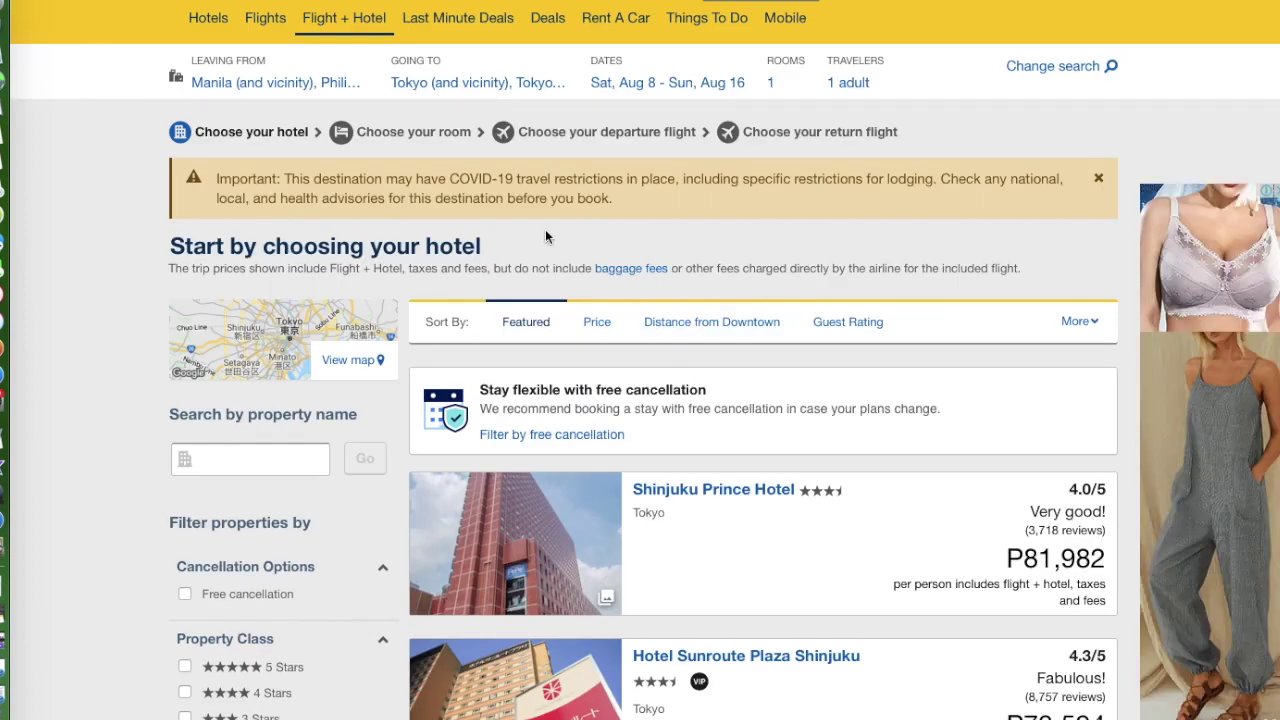
scroll(238, 263, "up", 1)
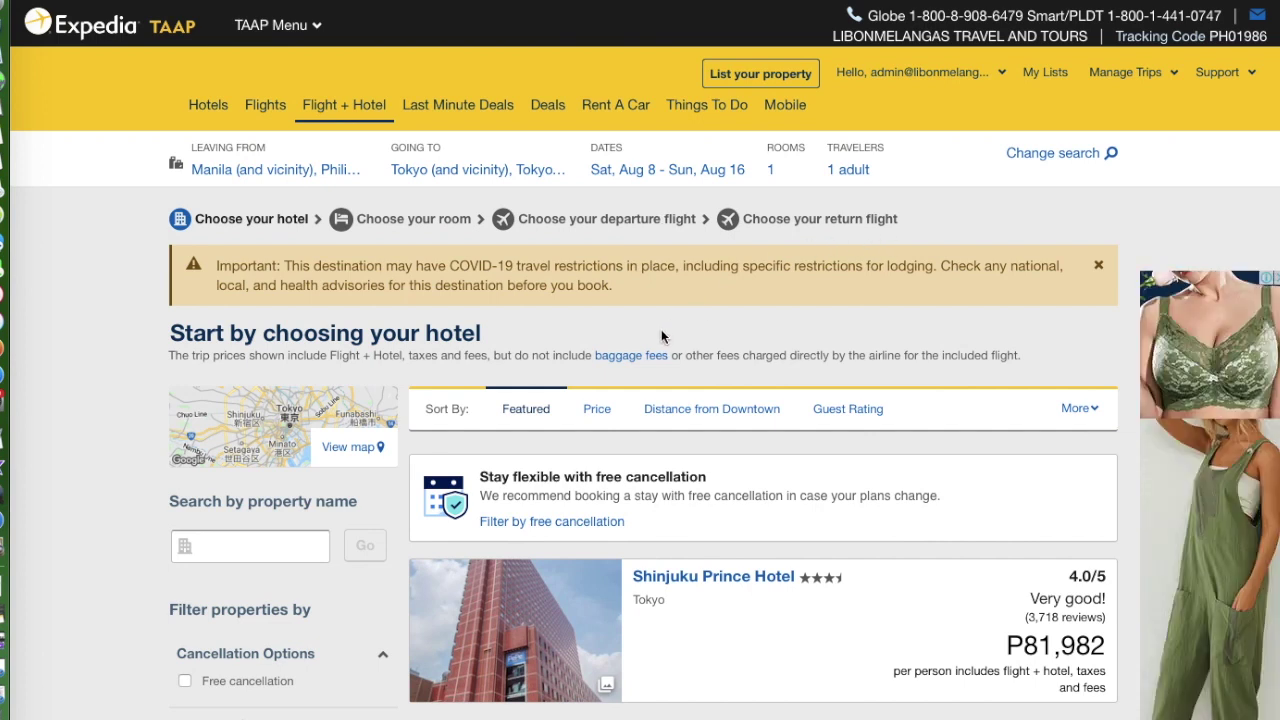
scroll(661, 330, "down", 1)
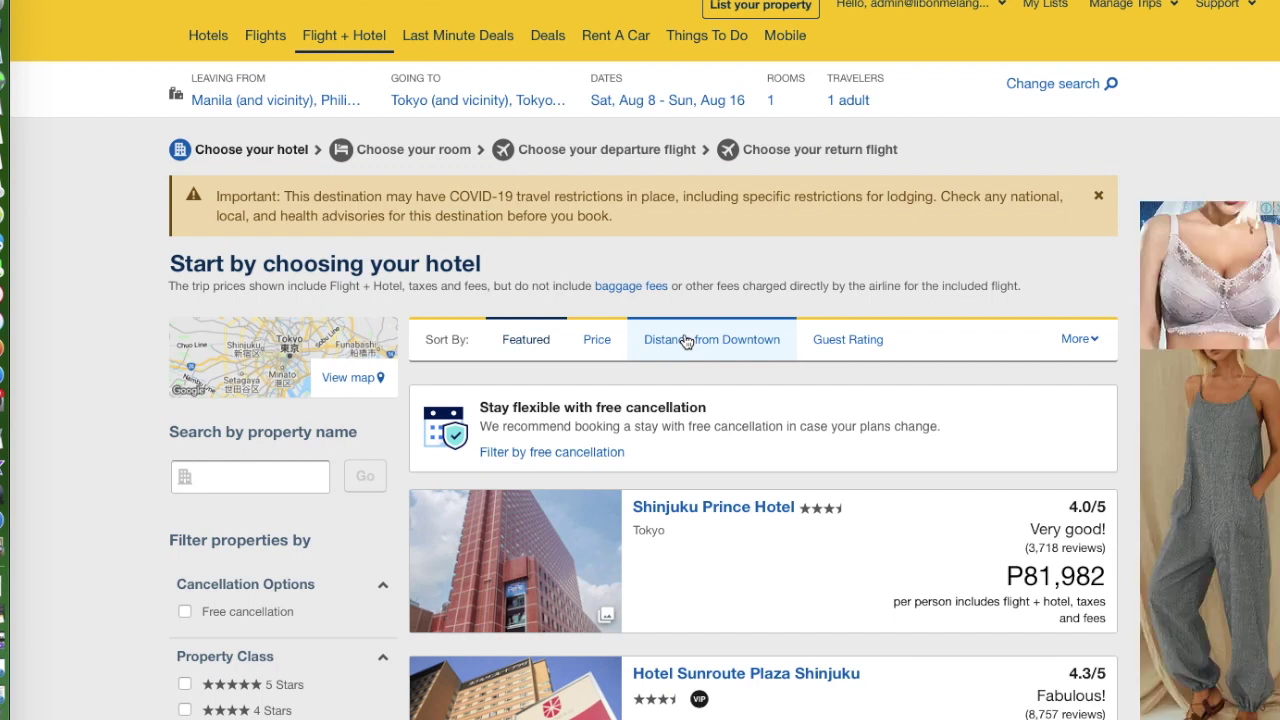
left_click(601, 345)
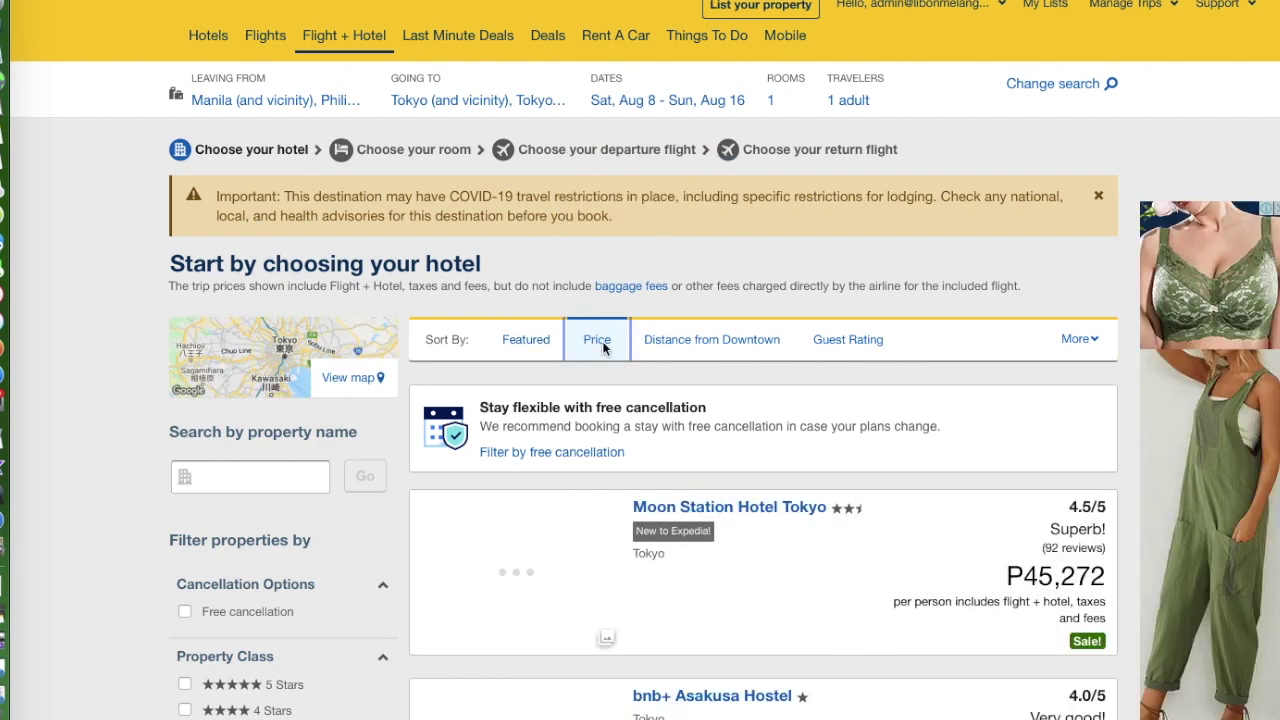
Step: Compare the price-sorted hotels and choose Moon Station Hotel Tokyo for the package
scroll(603, 347, "down", 5)
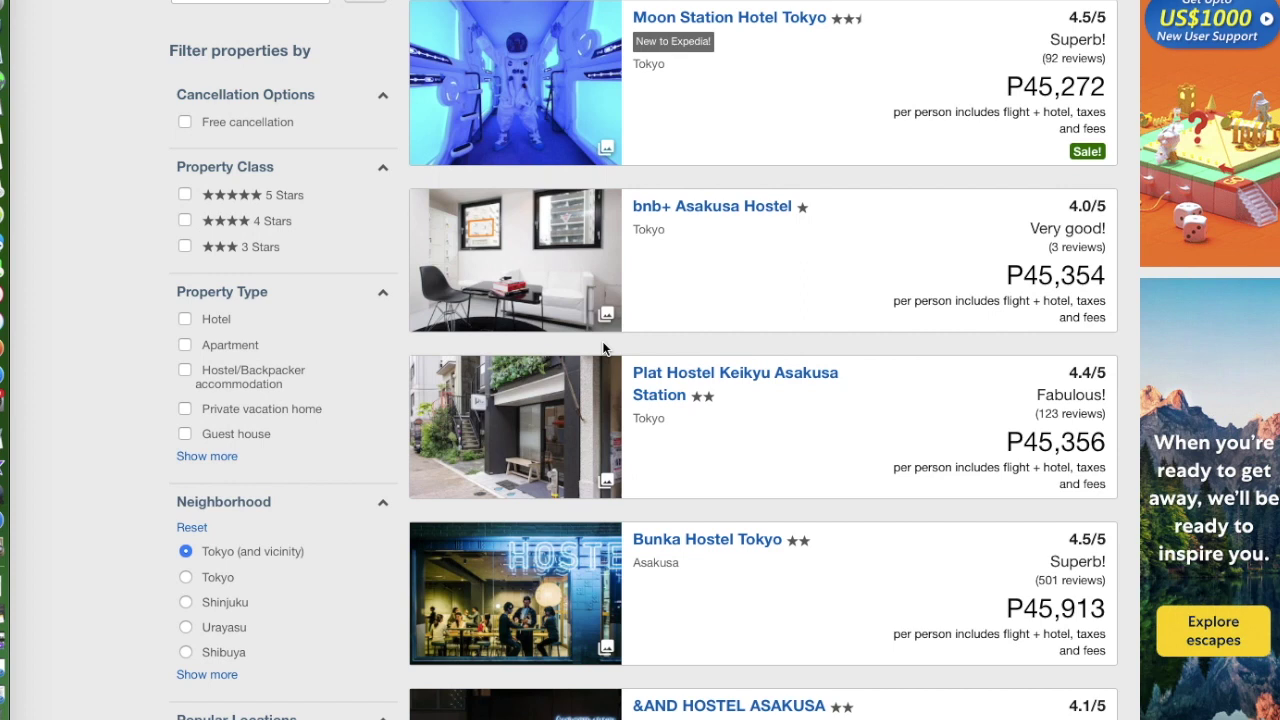
scroll(769, 143, "up", 5)
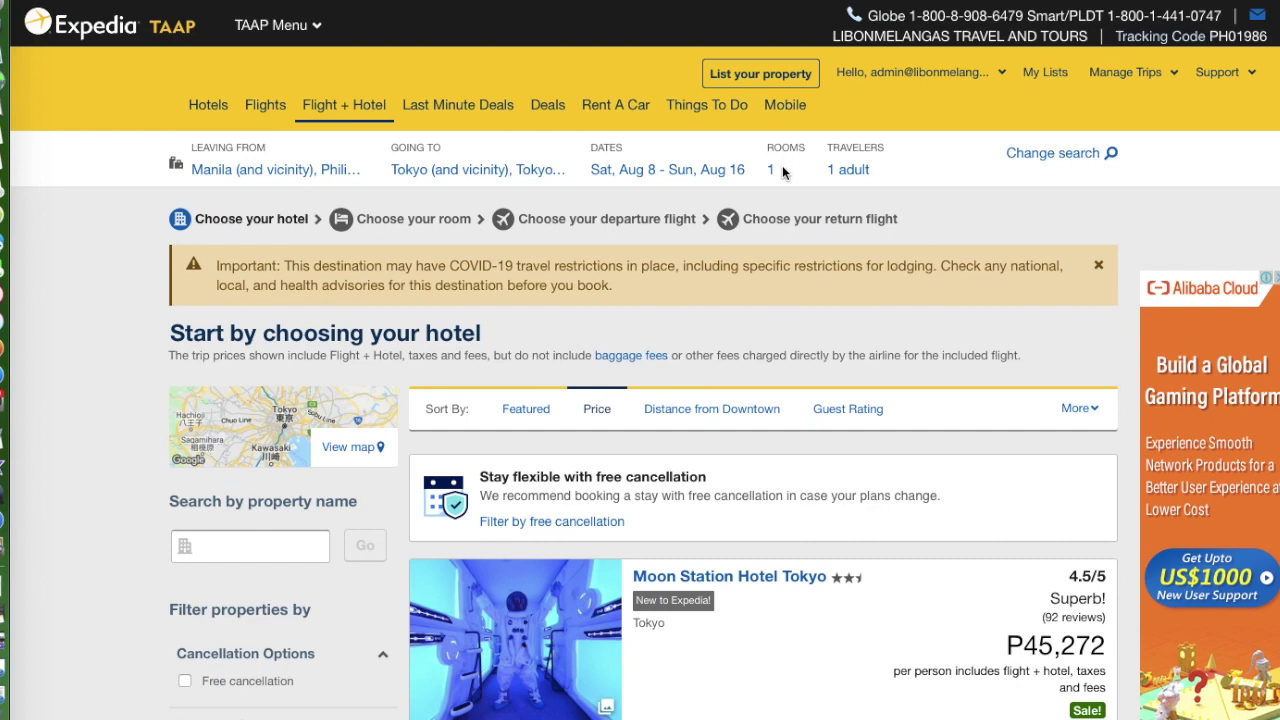
scroll(790, 165, "down", 8)
scroll(816, 254, "up", 5)
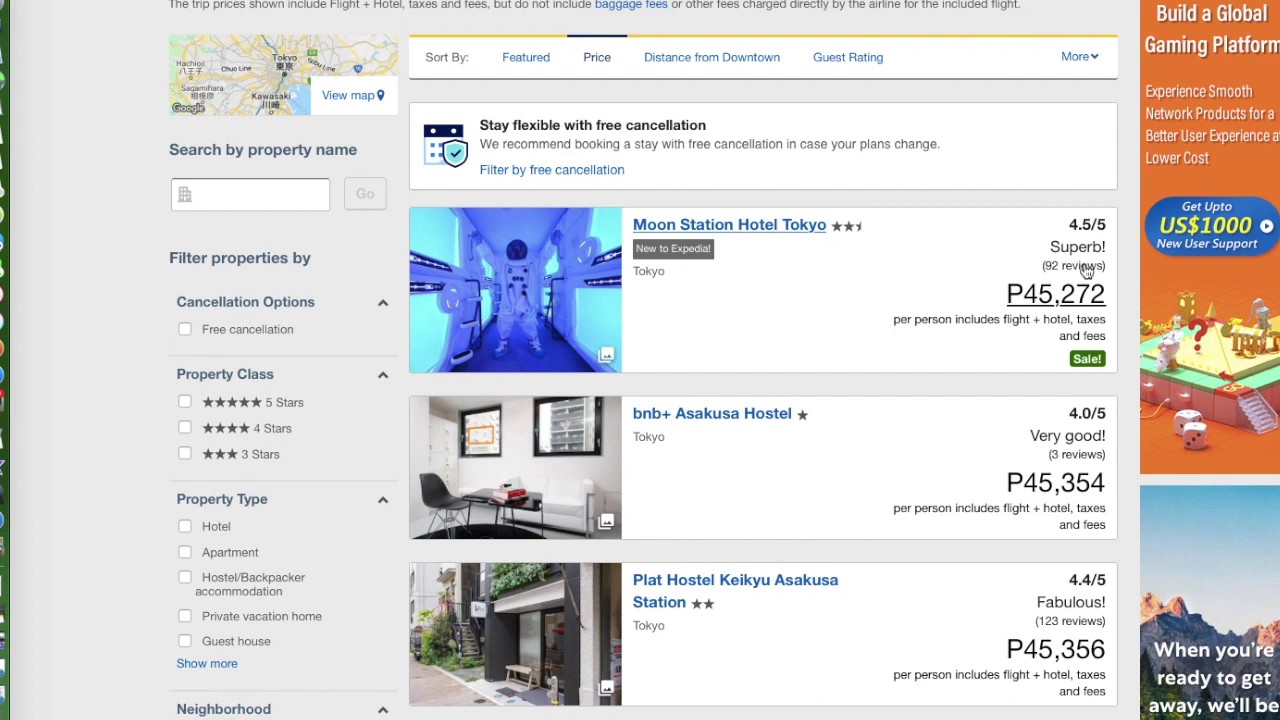
scroll(568, 305, "down", 1)
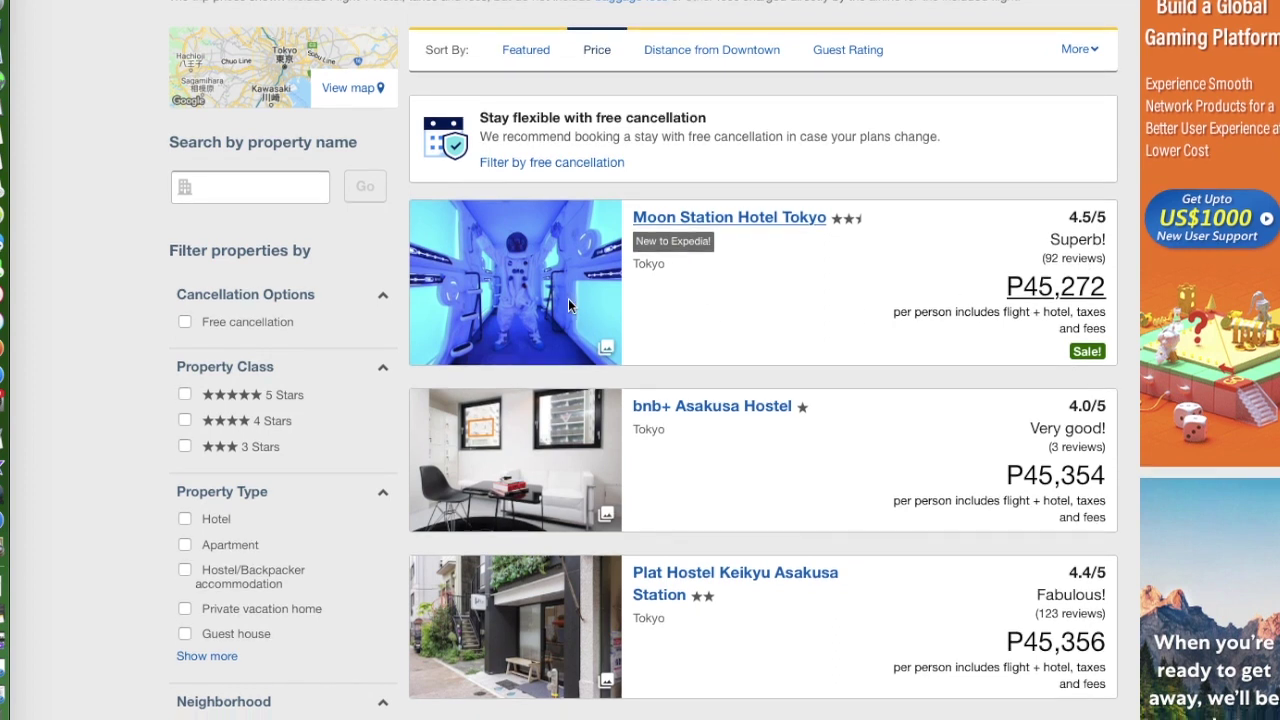
scroll(568, 305, "down", 6)
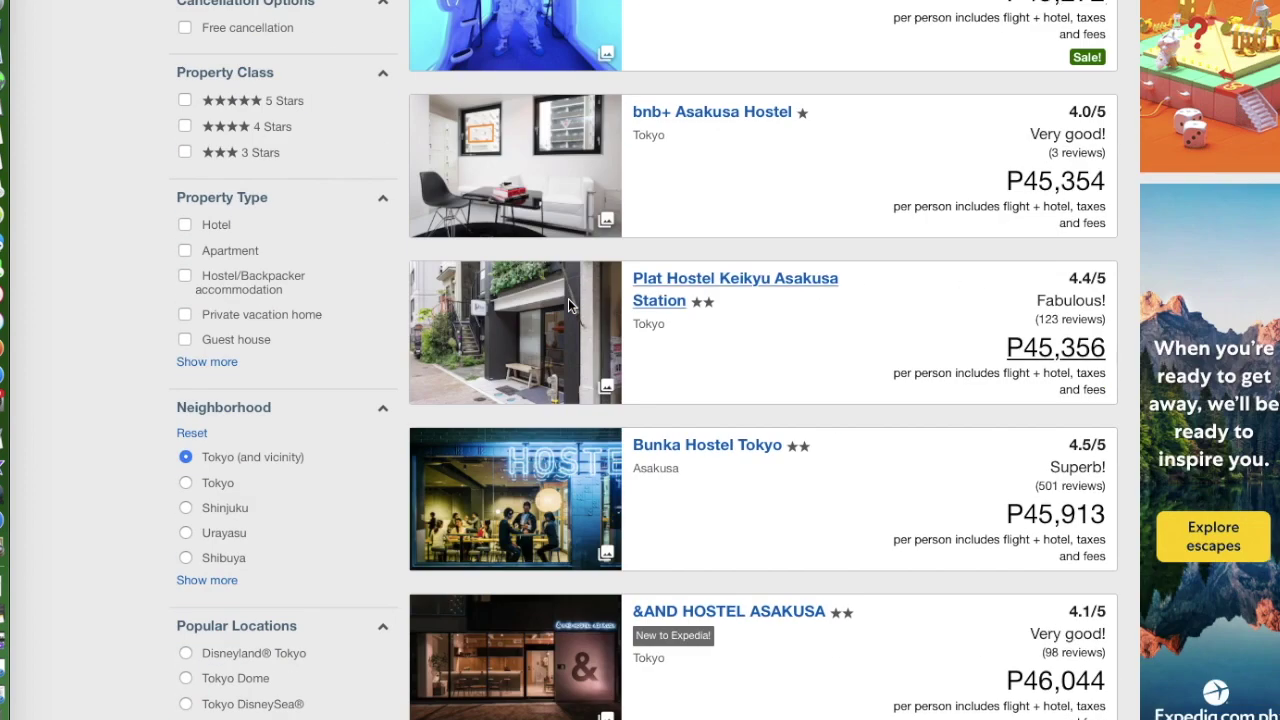
scroll(568, 305, "up", 8)
scroll(569, 307, "up", 3)
scroll(569, 307, "down", 3)
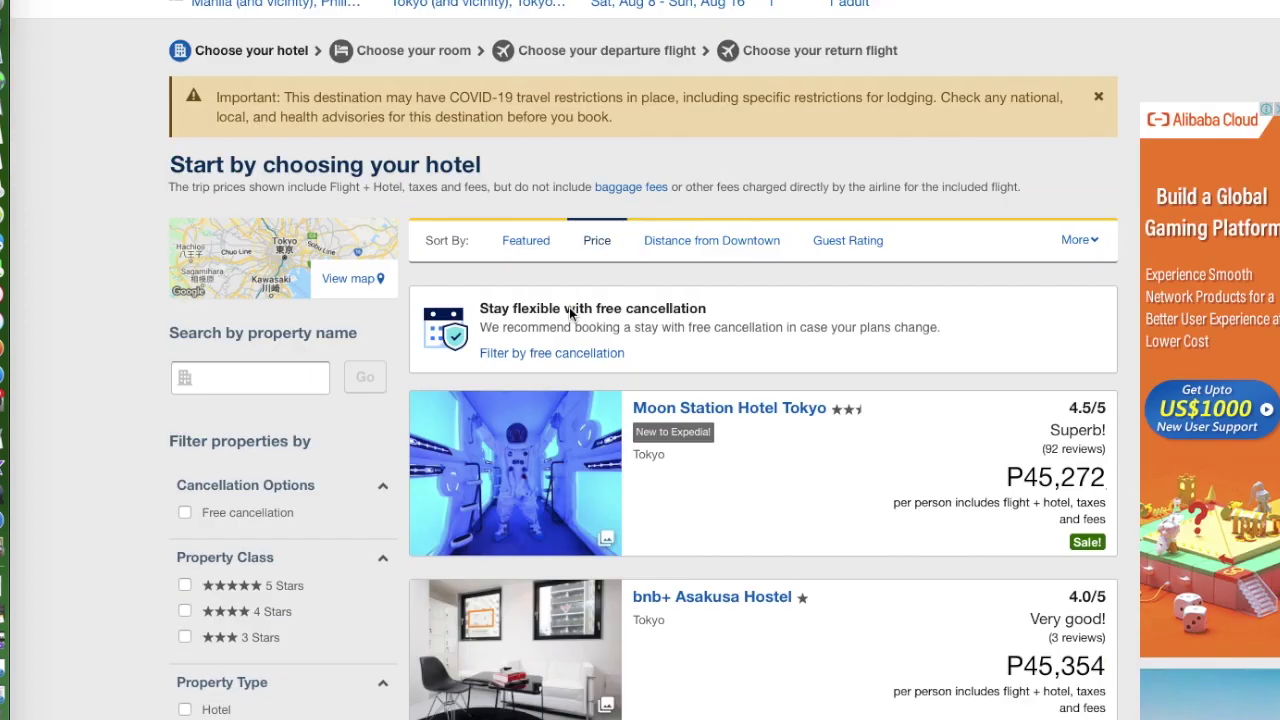
scroll(486, 422, "down", 1)
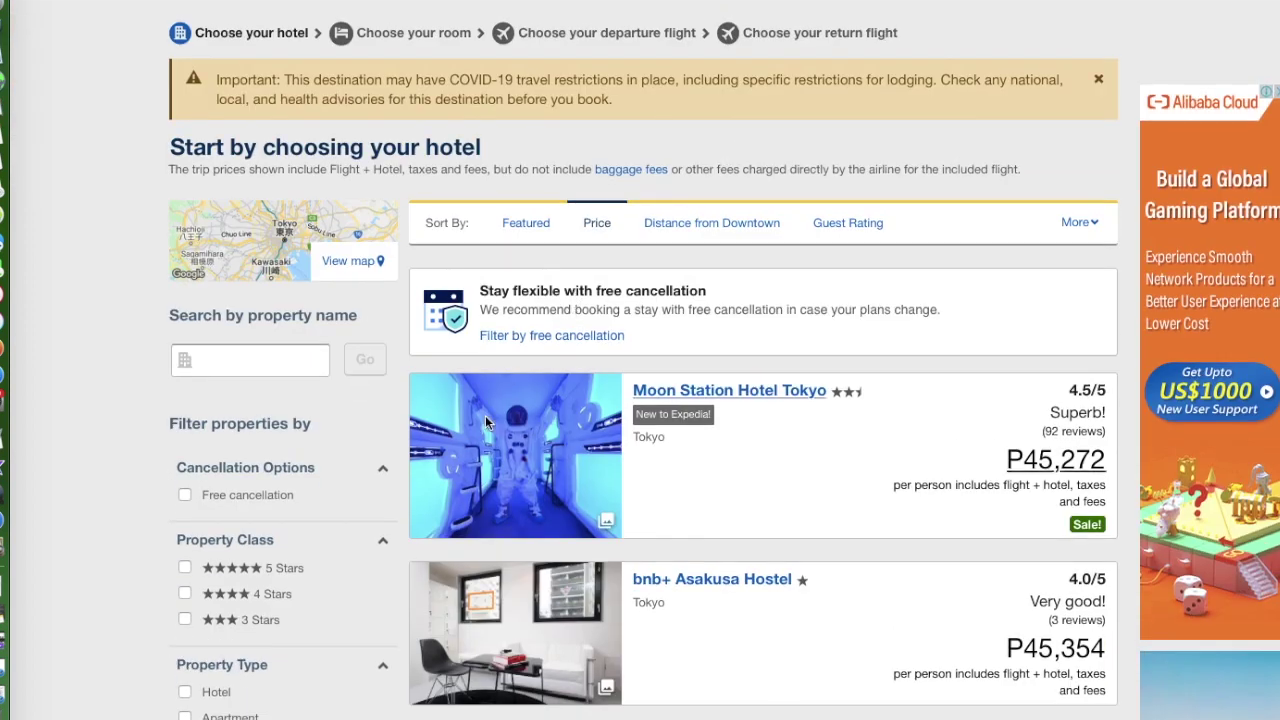
left_click(703, 397)
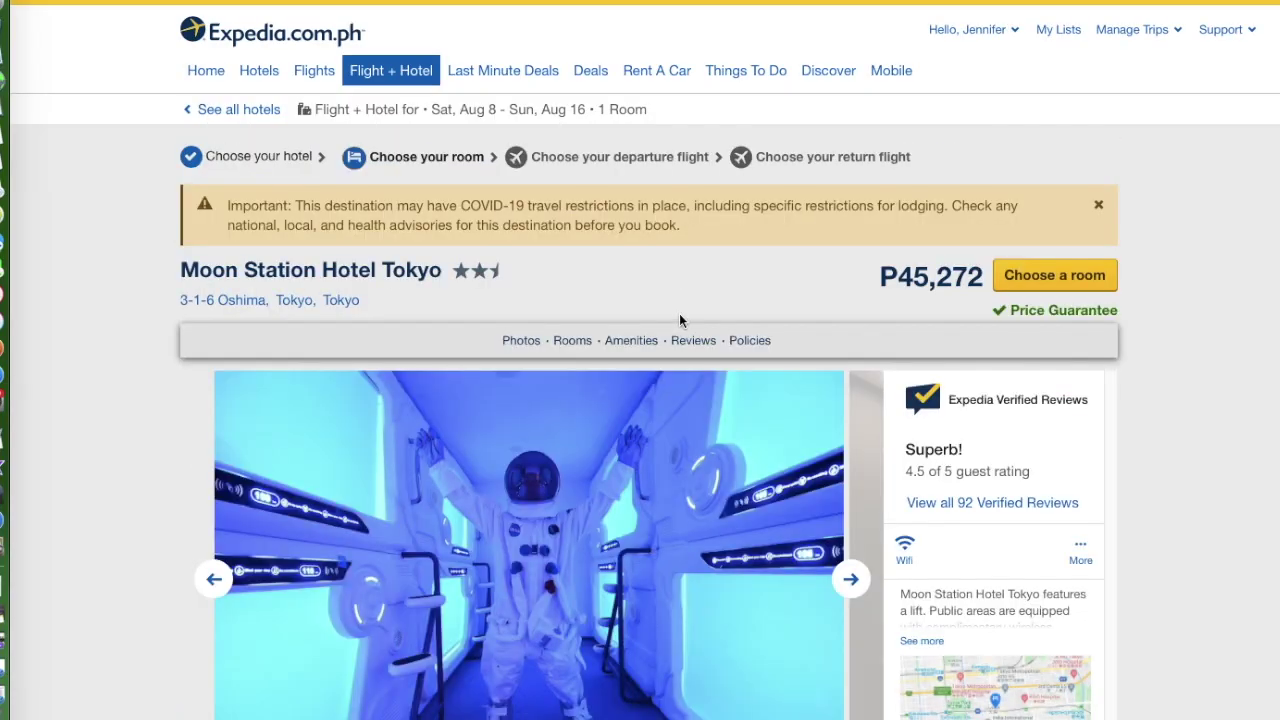
Step: Select the Non Refundable Mixed Room Single/Vertical Type at no extra charge per night
scroll(679, 312, "down", 2)
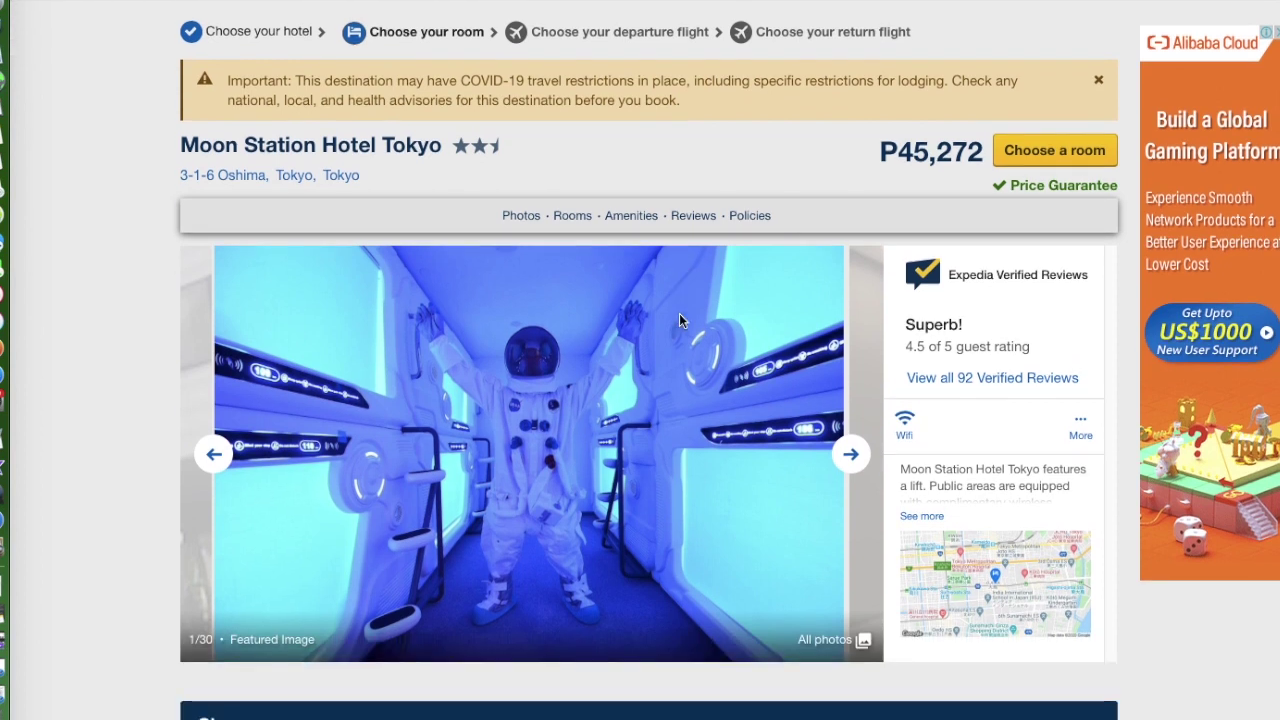
scroll(688, 325, "down", 5)
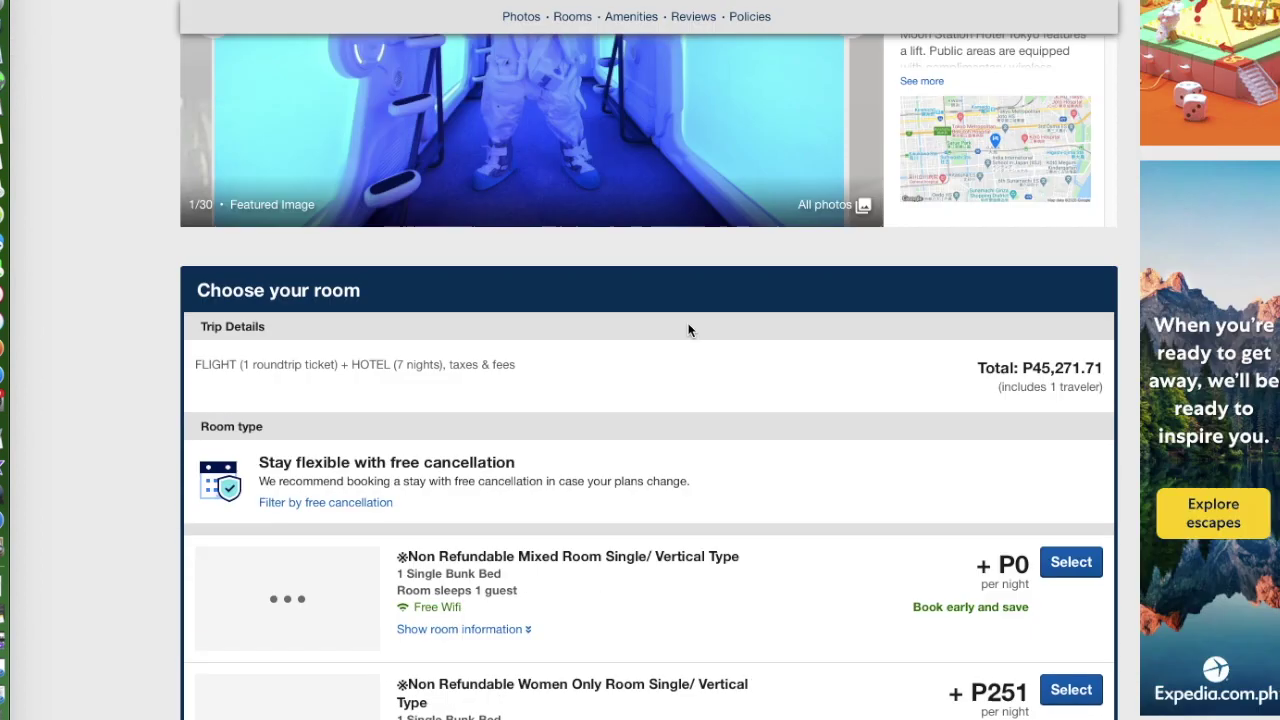
scroll(688, 330, "down", 3)
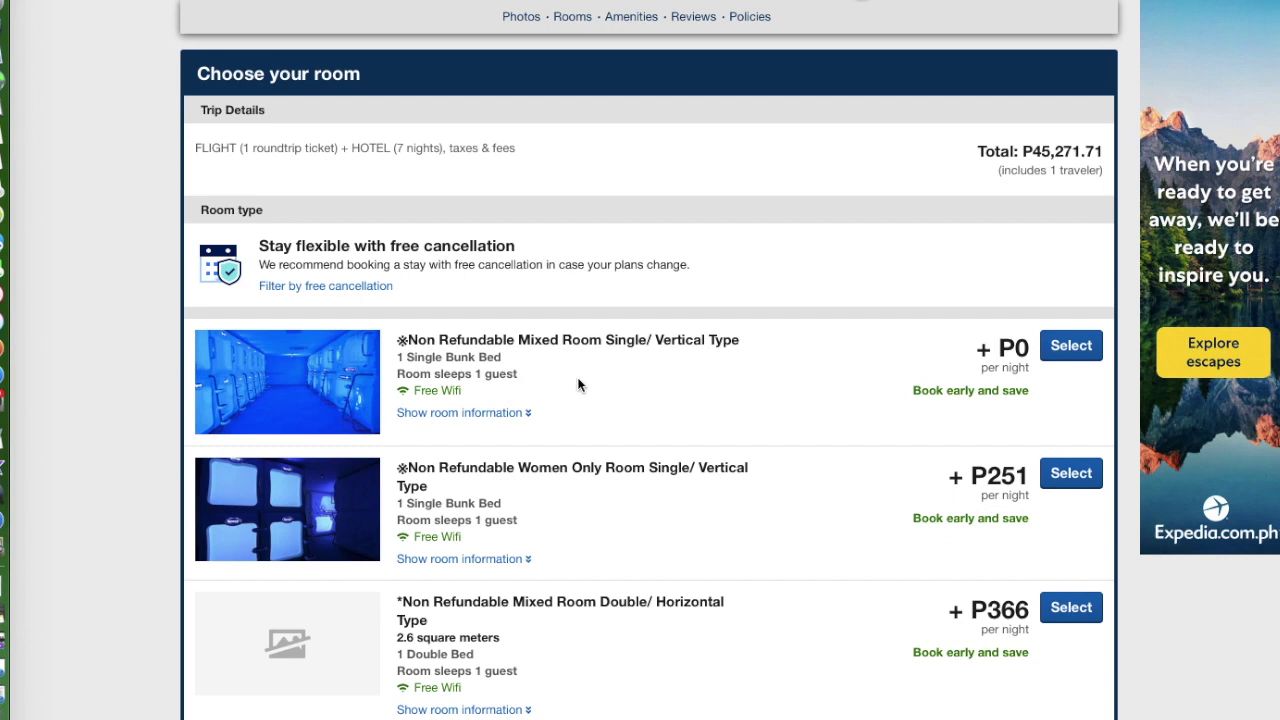
scroll(577, 378, "down", 1)
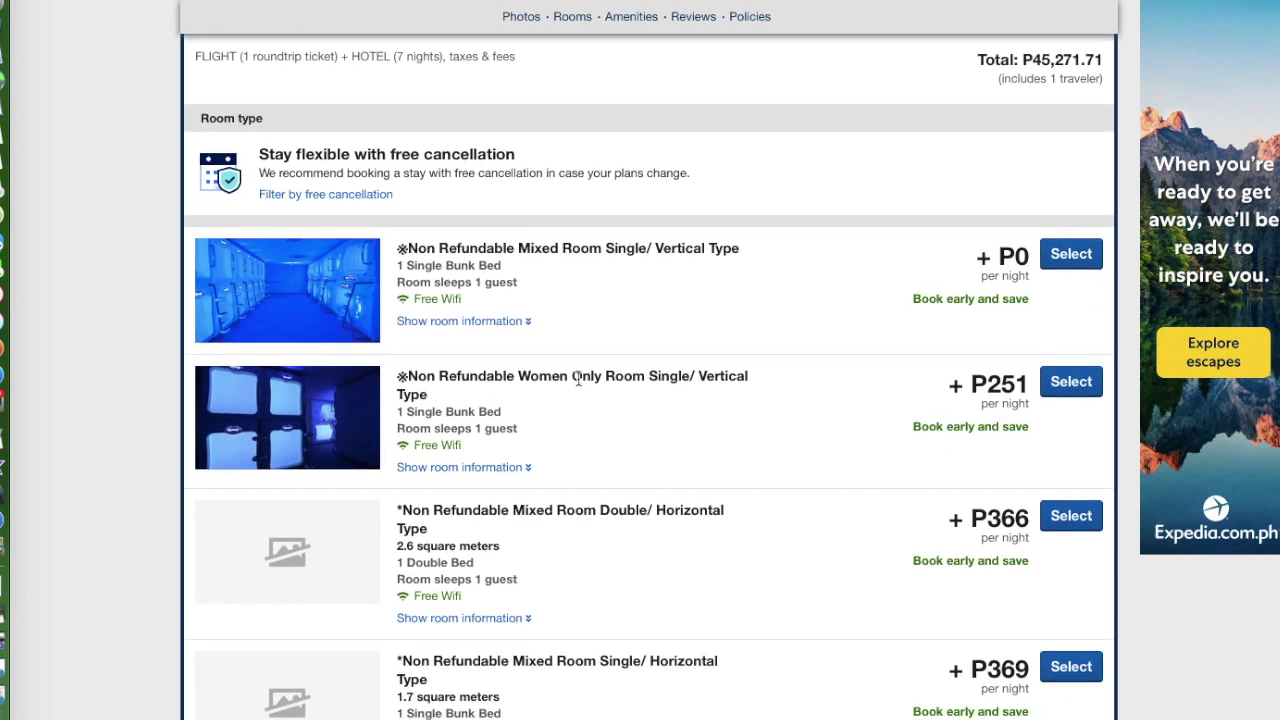
left_click(1072, 255)
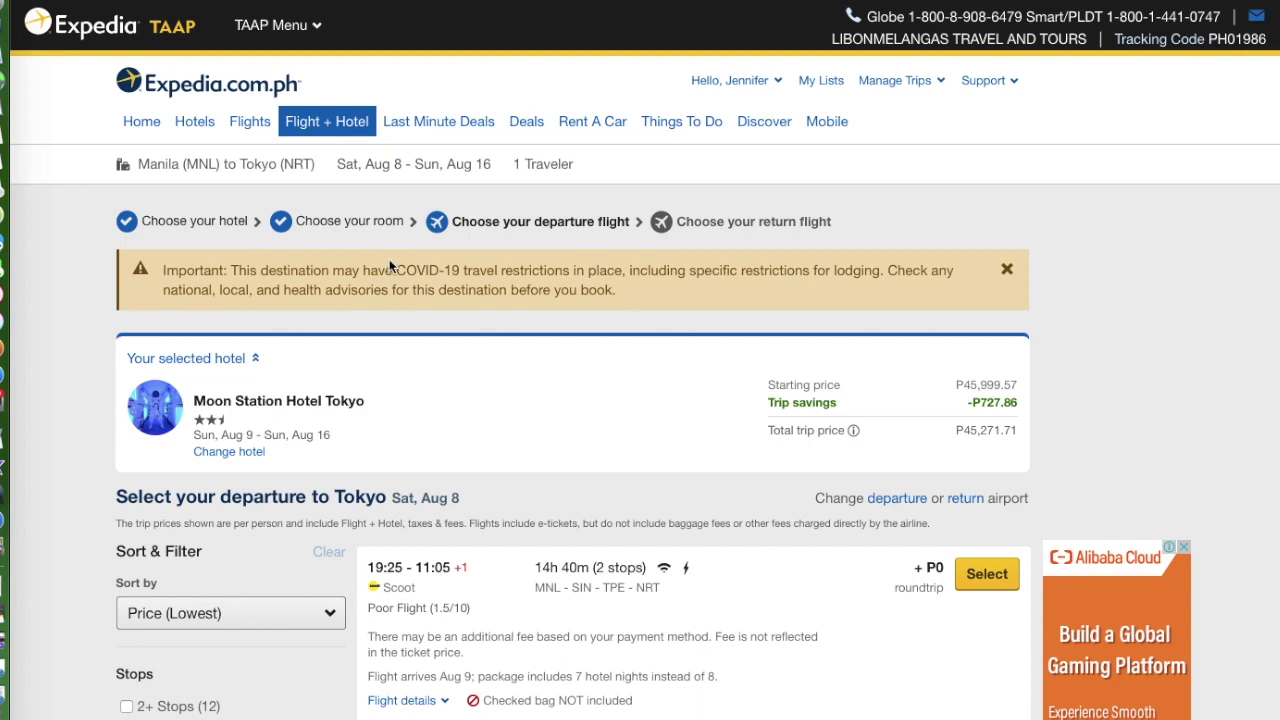
Step: Select the 19:25 - 11:05 Scoot departure flight to Tokyo and the 12:05 - 9:10 Scoot return flight to Manila
scroll(310, 245, "down", 1)
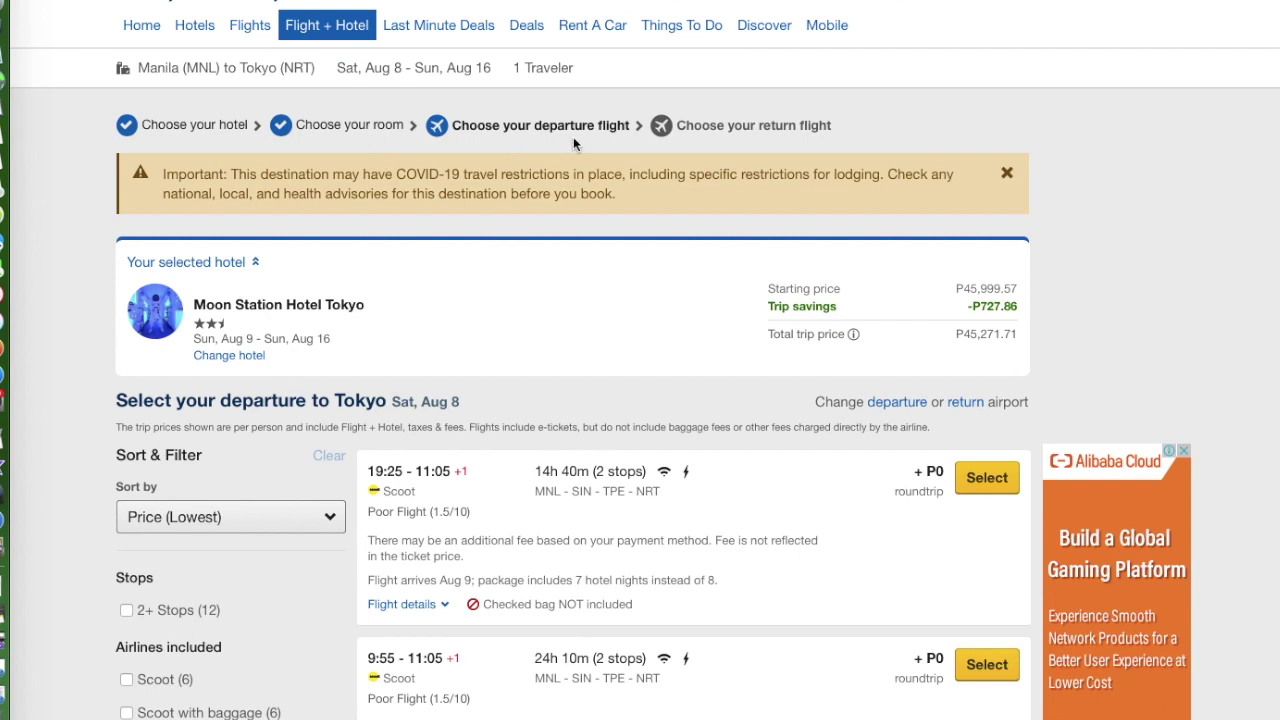
scroll(762, 392, "down", 3)
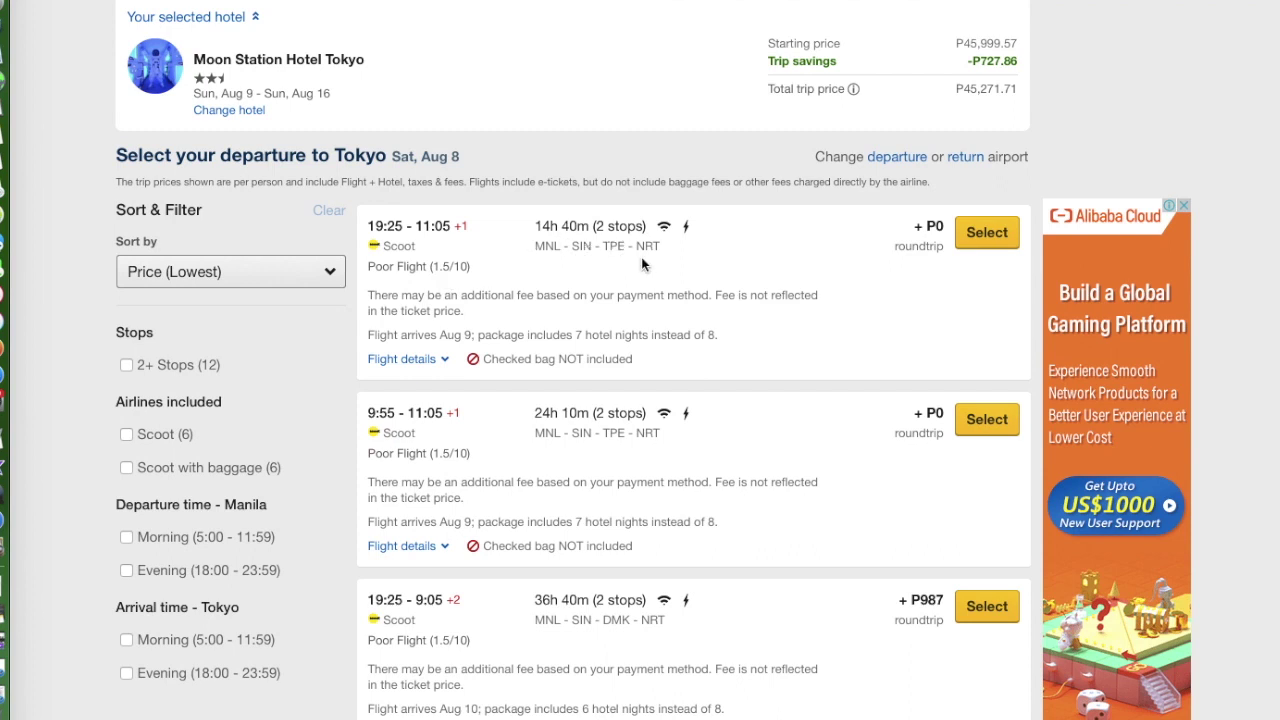
scroll(640, 262, "down", 2)
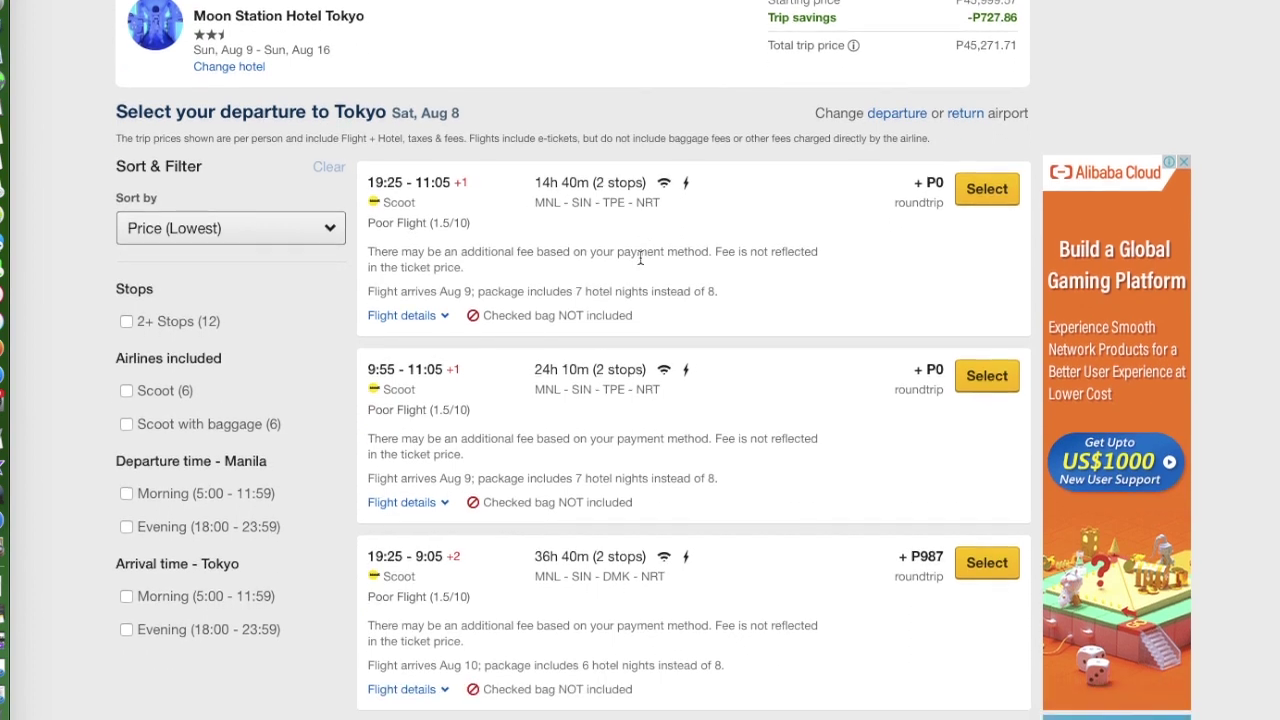
scroll(640, 258, "down", 5)
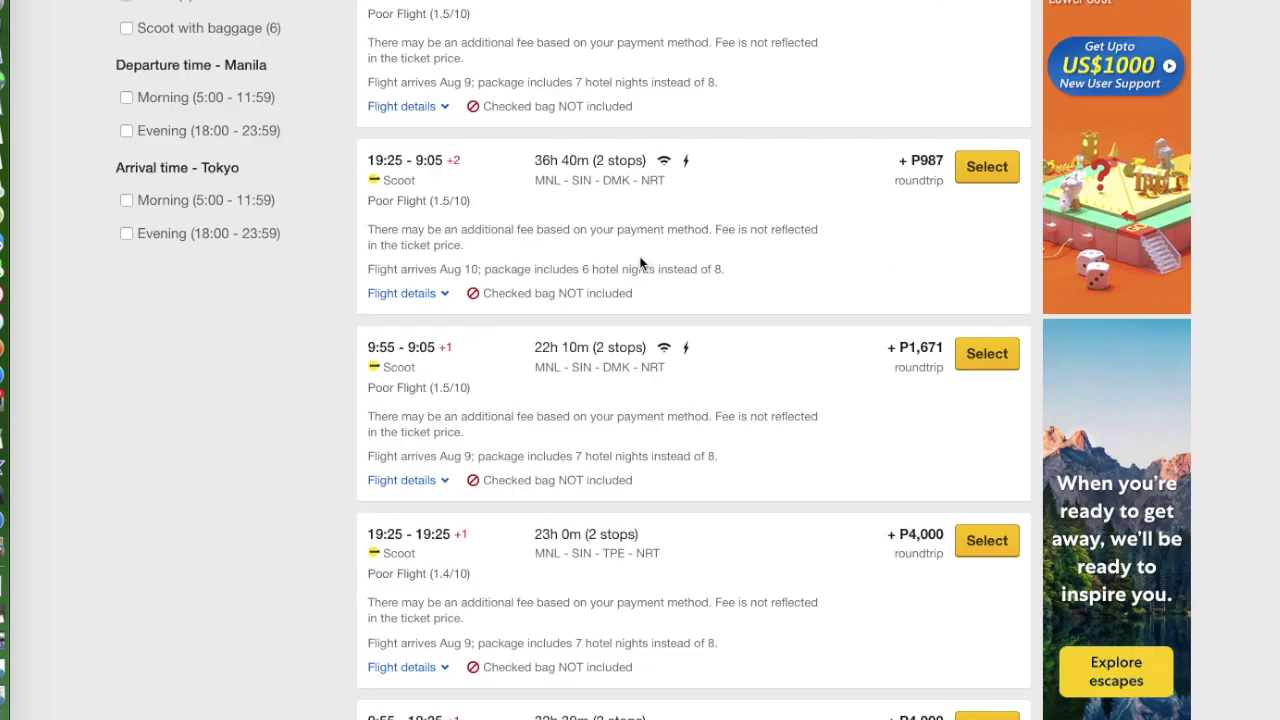
scroll(640, 262, "up", 6)
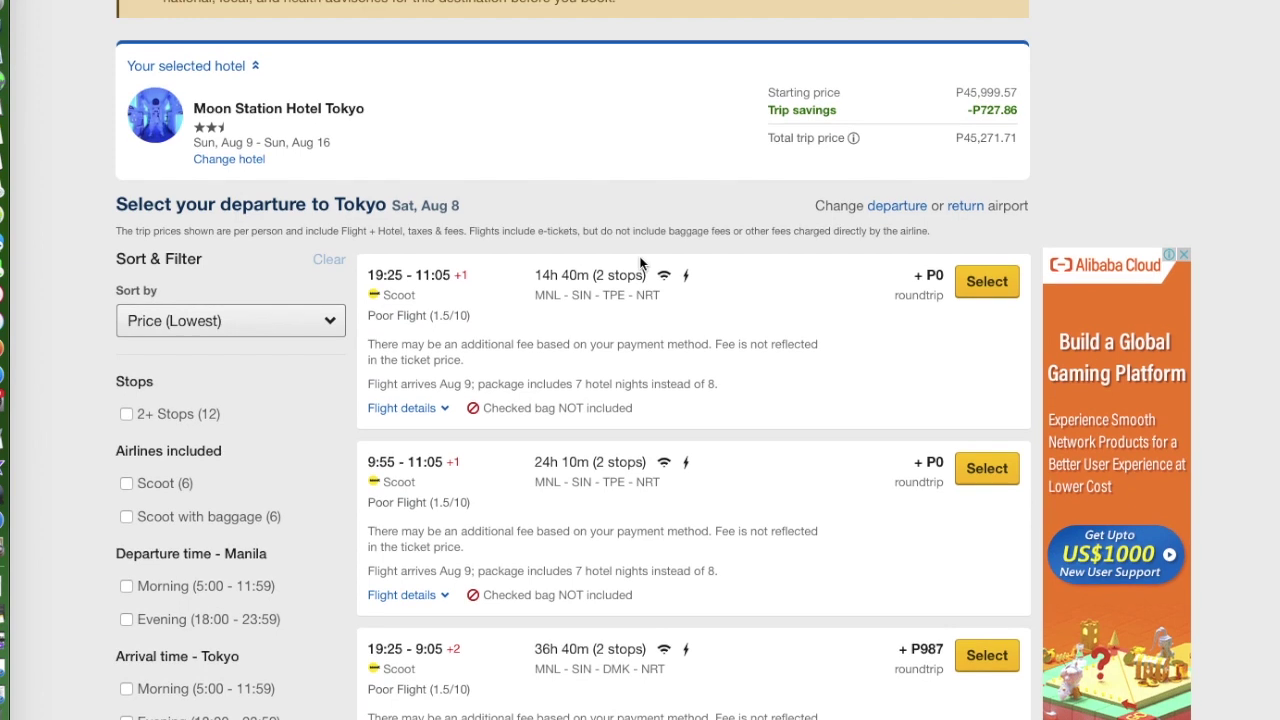
left_click(992, 255)
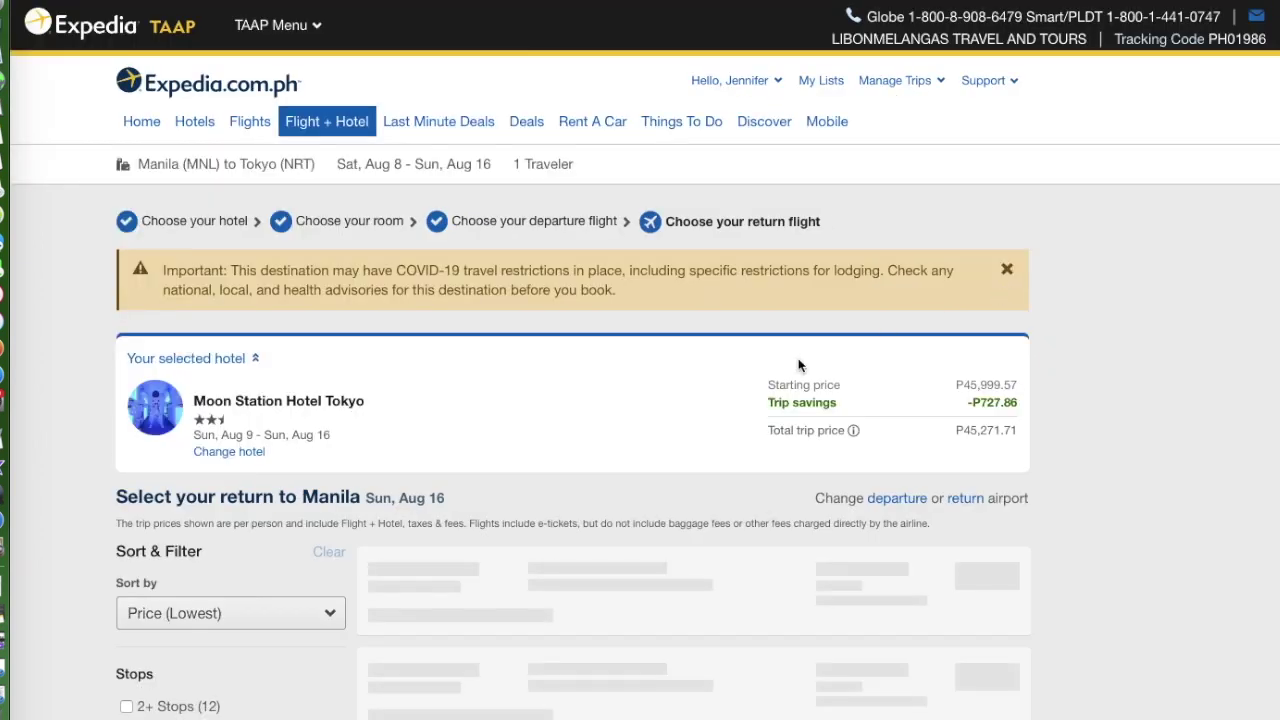
scroll(800, 368, "down", 2)
scroll(800, 368, "down", 4)
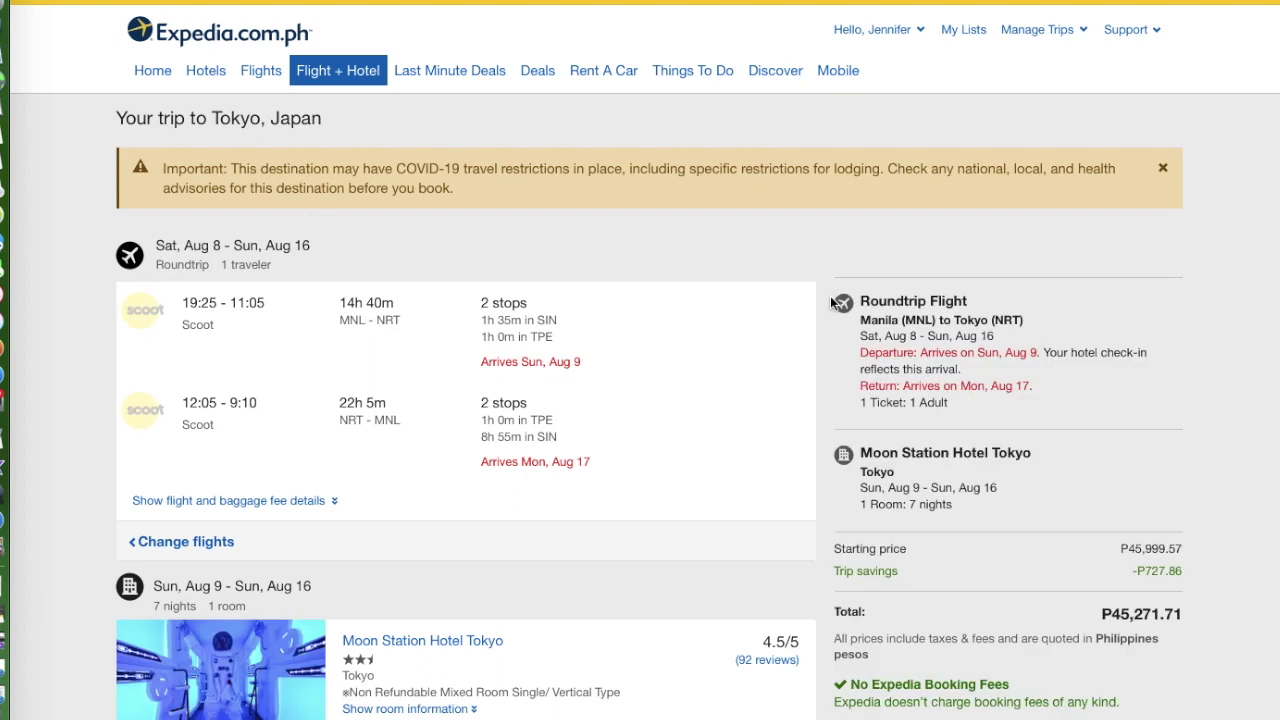
Step: Review the Tokyo trip summary, including the round-trip flights, hotel stay, trip savings and total price
scroll(700, 380, "up", 1)
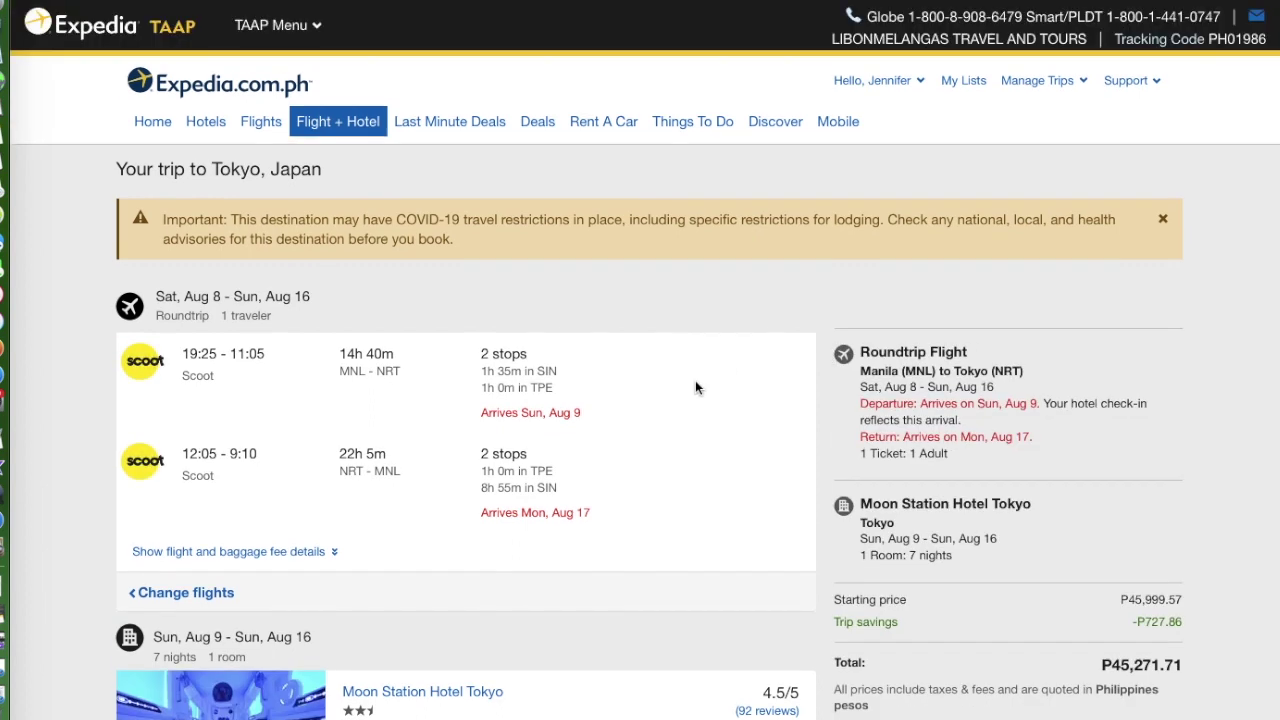
scroll(695, 381, "down", 2)
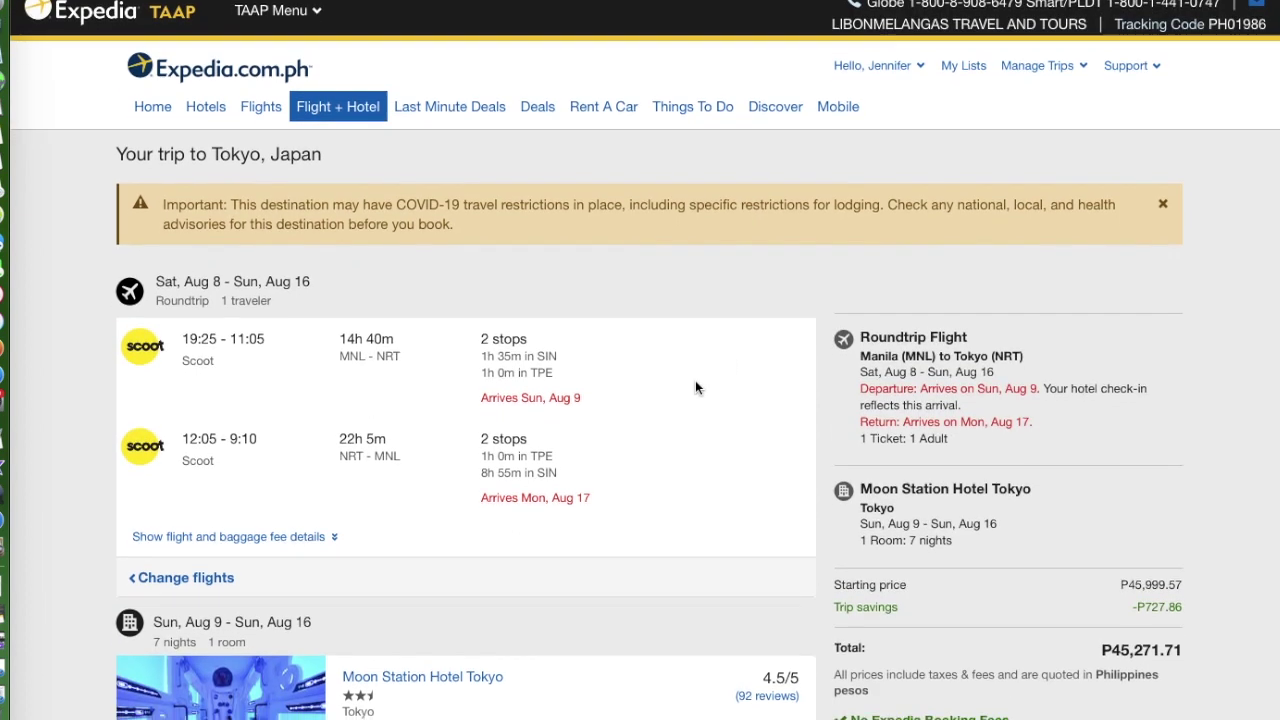
scroll(695, 381, "down", 1)
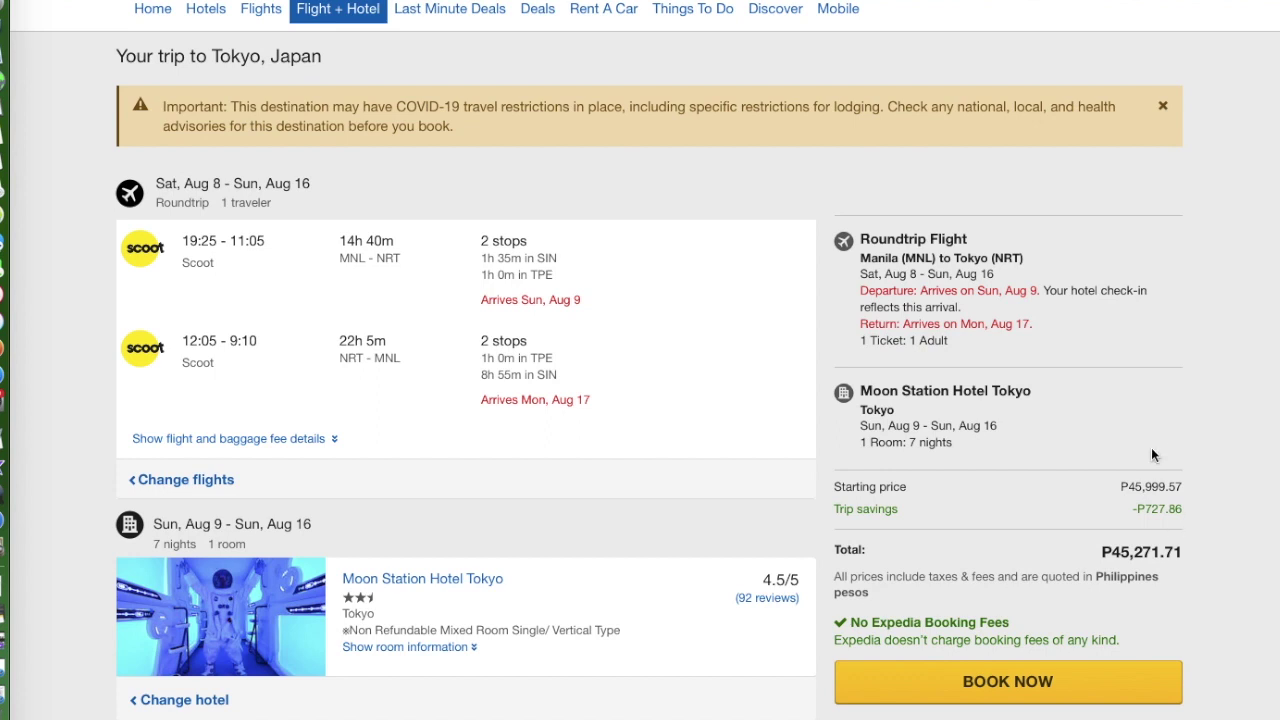
scroll(1151, 437, "down", 2)
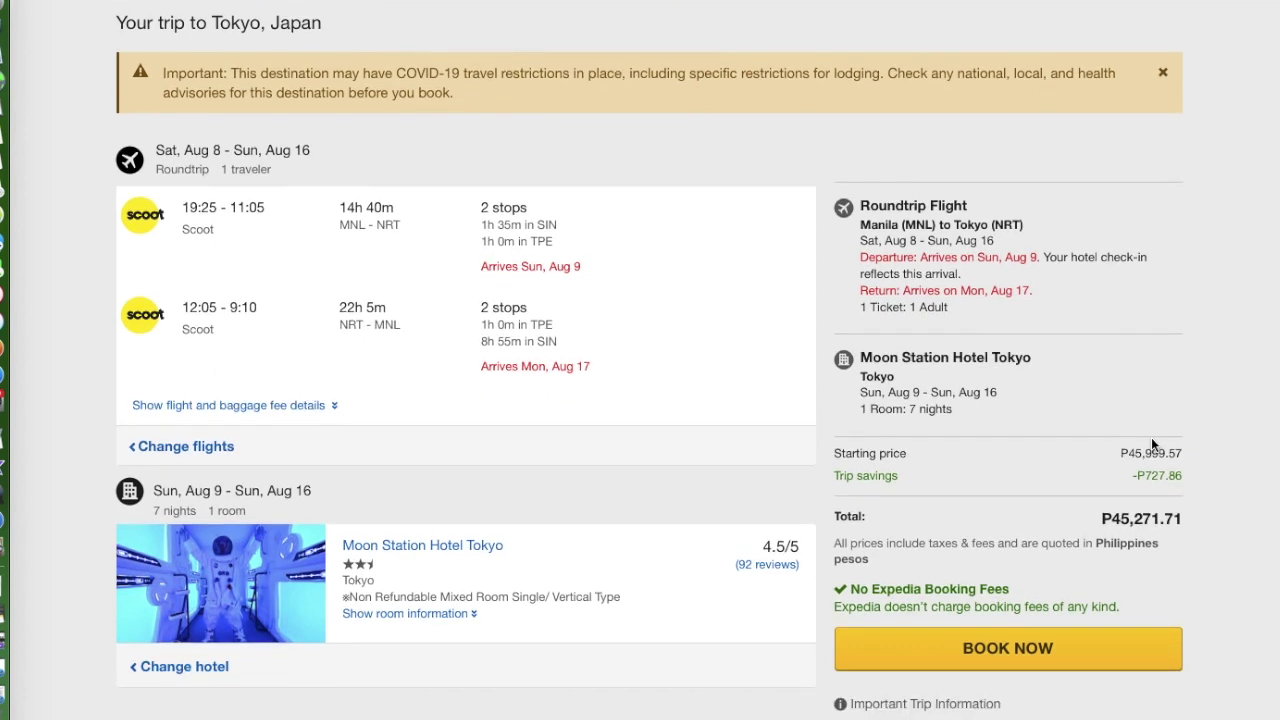
scroll(1151, 437, "up", 4)
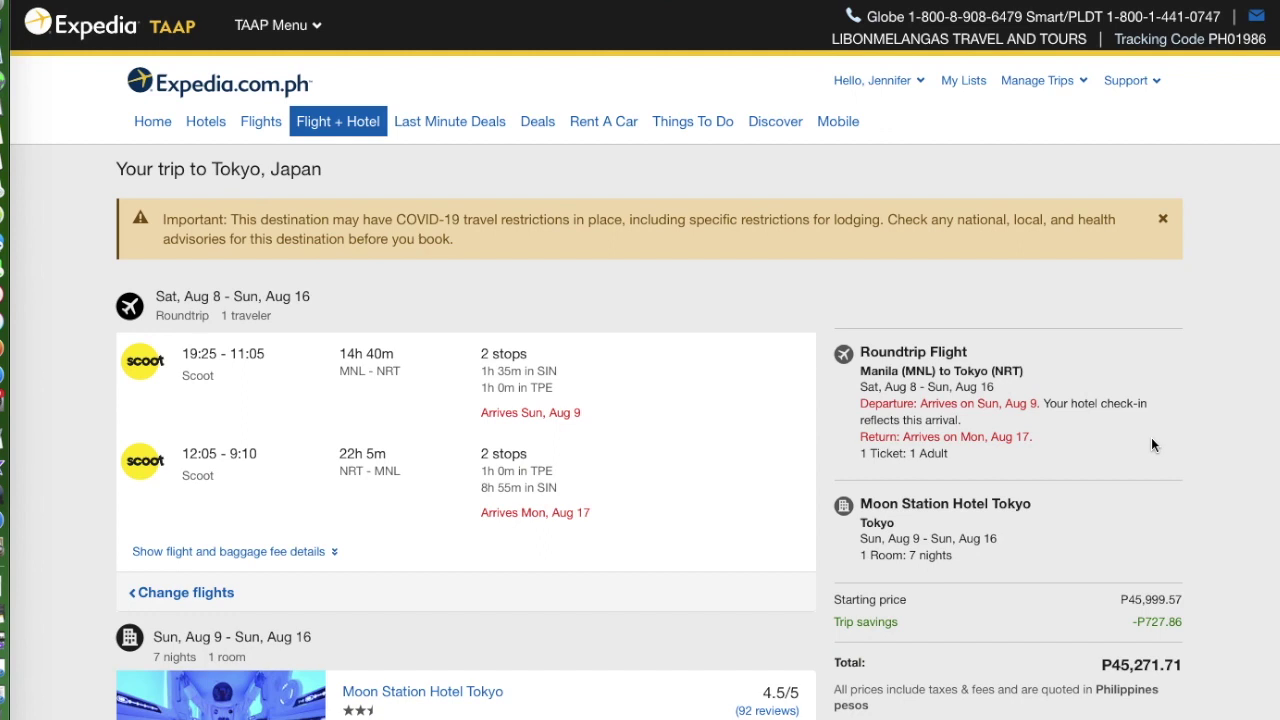
scroll(1151, 445, "down", 1)
scroll(1151, 445, "down", 5)
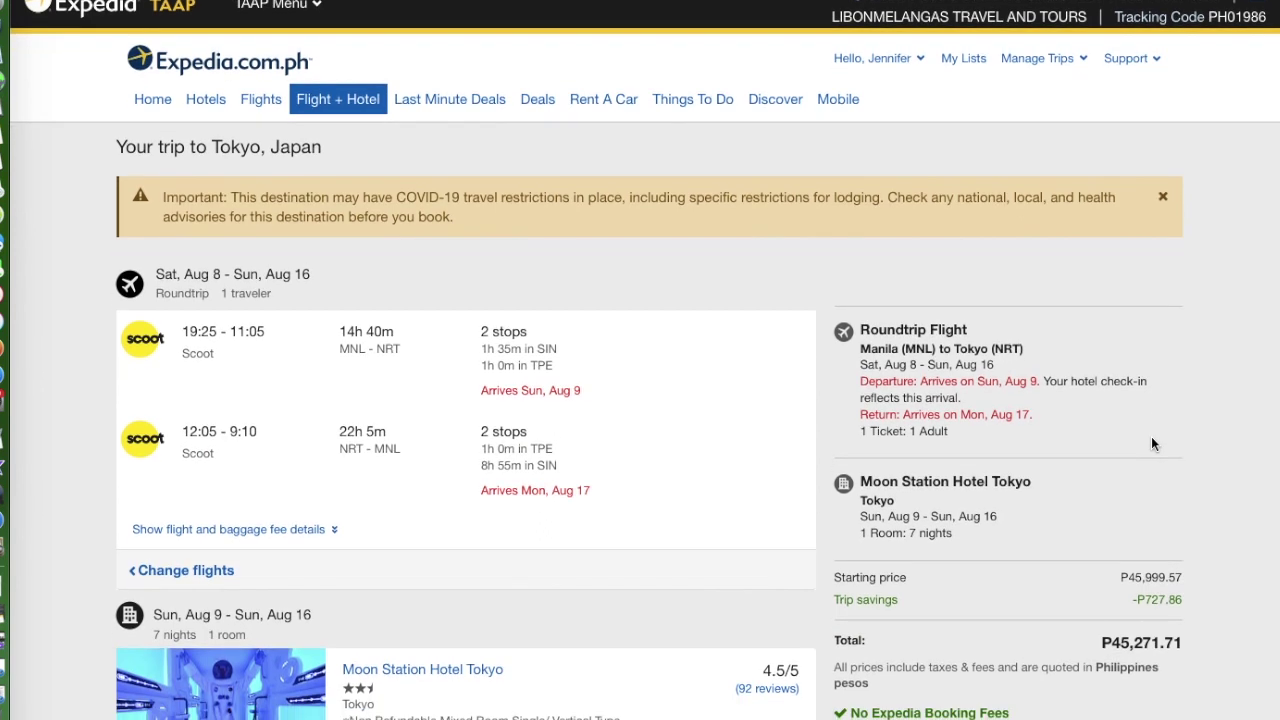
Step: Review the suggested Tokyo activities, important trip information, hotel details and total price on the trip summary
scroll(1151, 436, "down", 6)
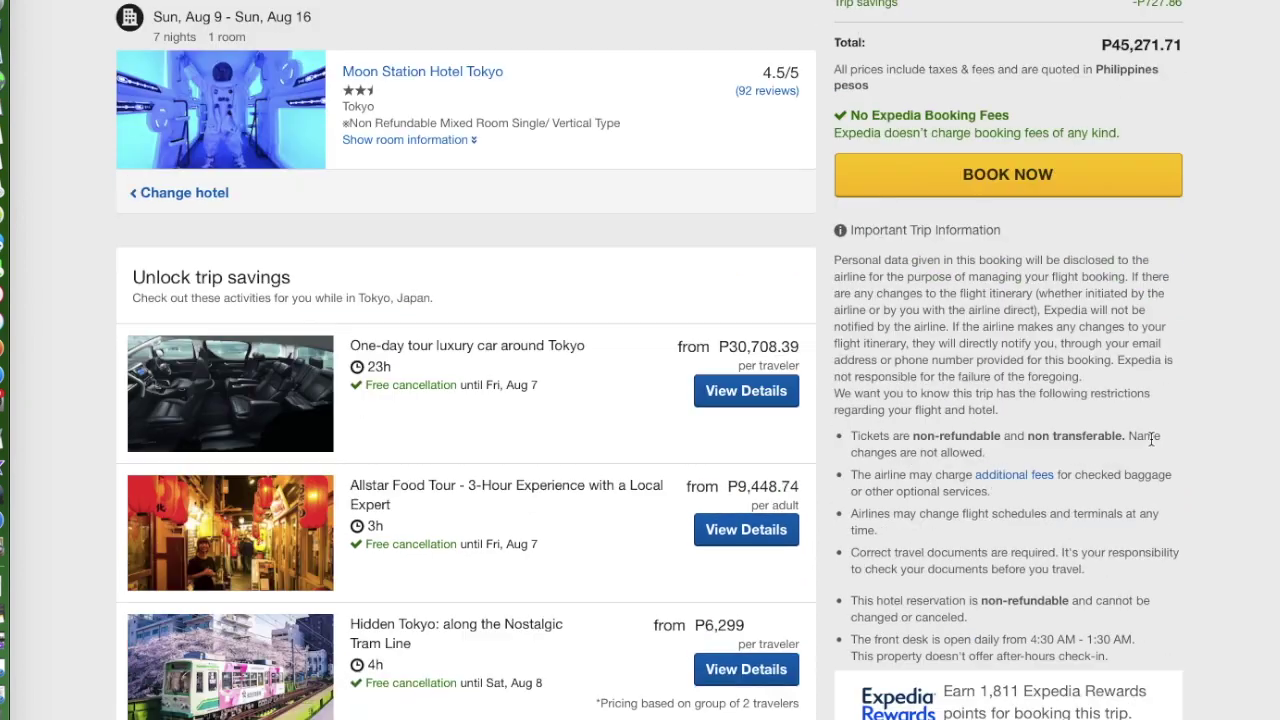
scroll(1150, 438, "down", 4)
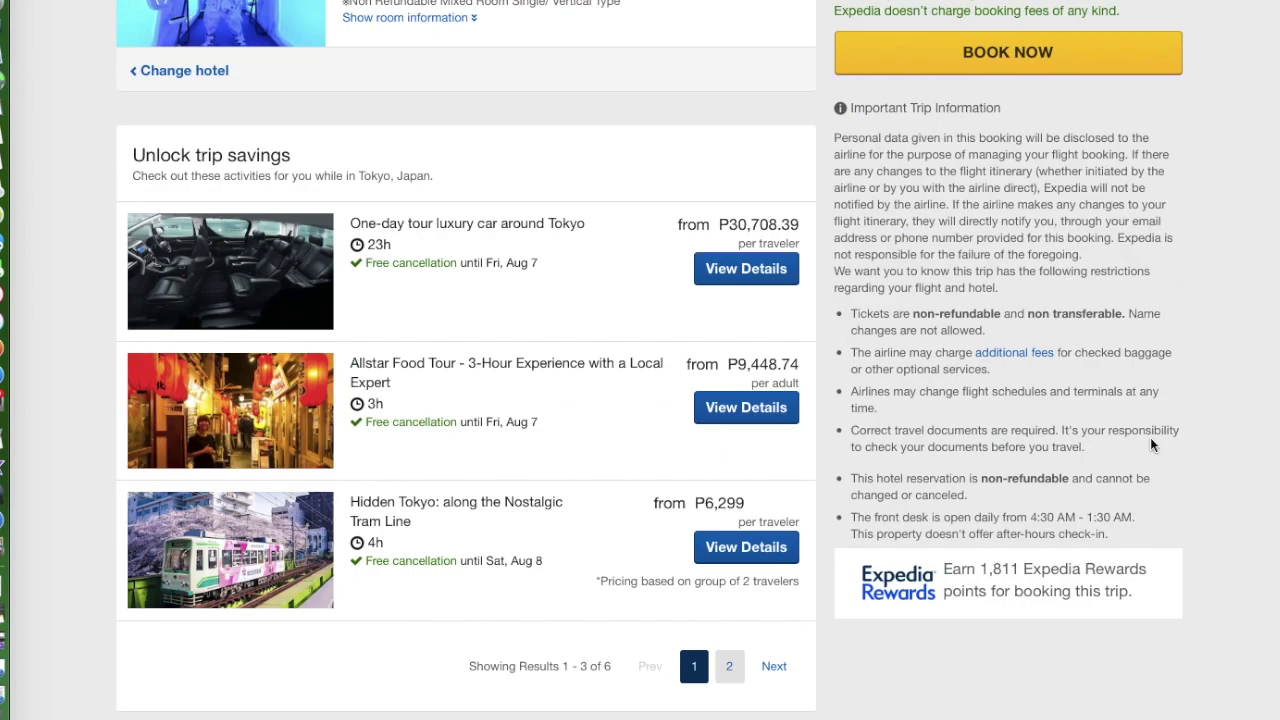
scroll(1150, 438, "up", 3)
scroll(1150, 437, "up", 7)
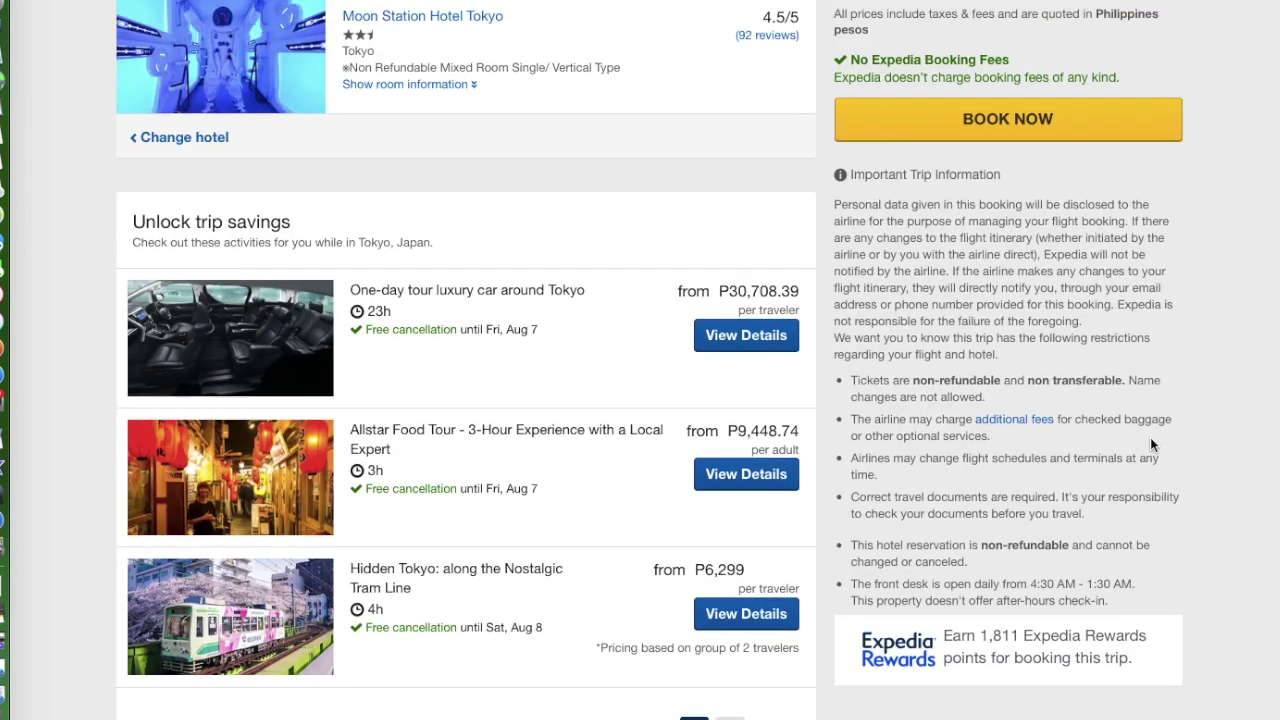
scroll(1150, 440, "down", 7)
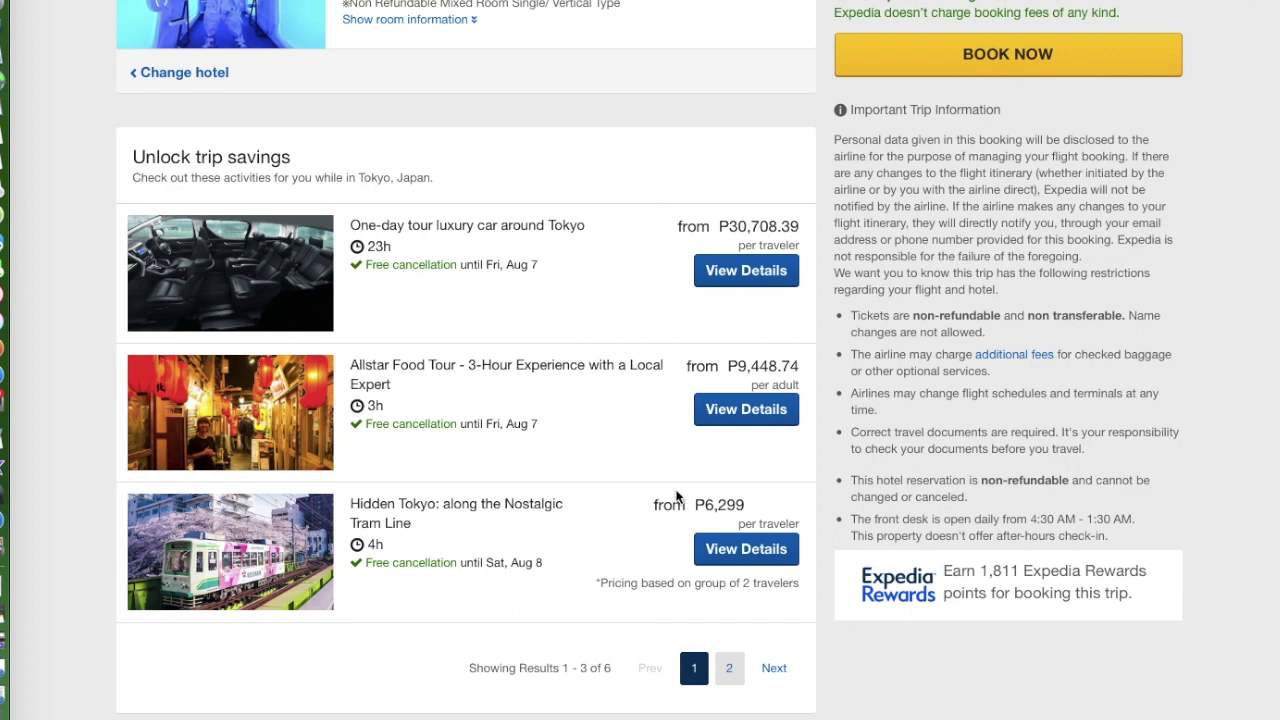
scroll(677, 497, "up", 1)
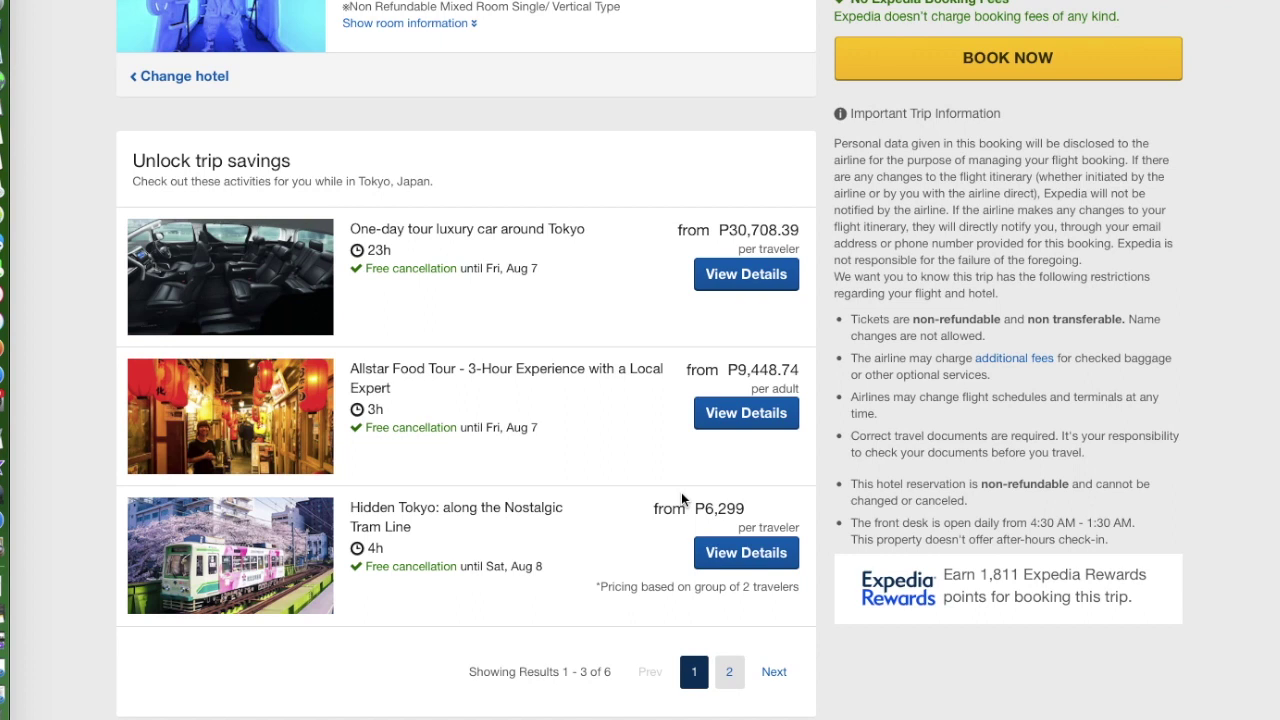
scroll(421, 340, "up", 5)
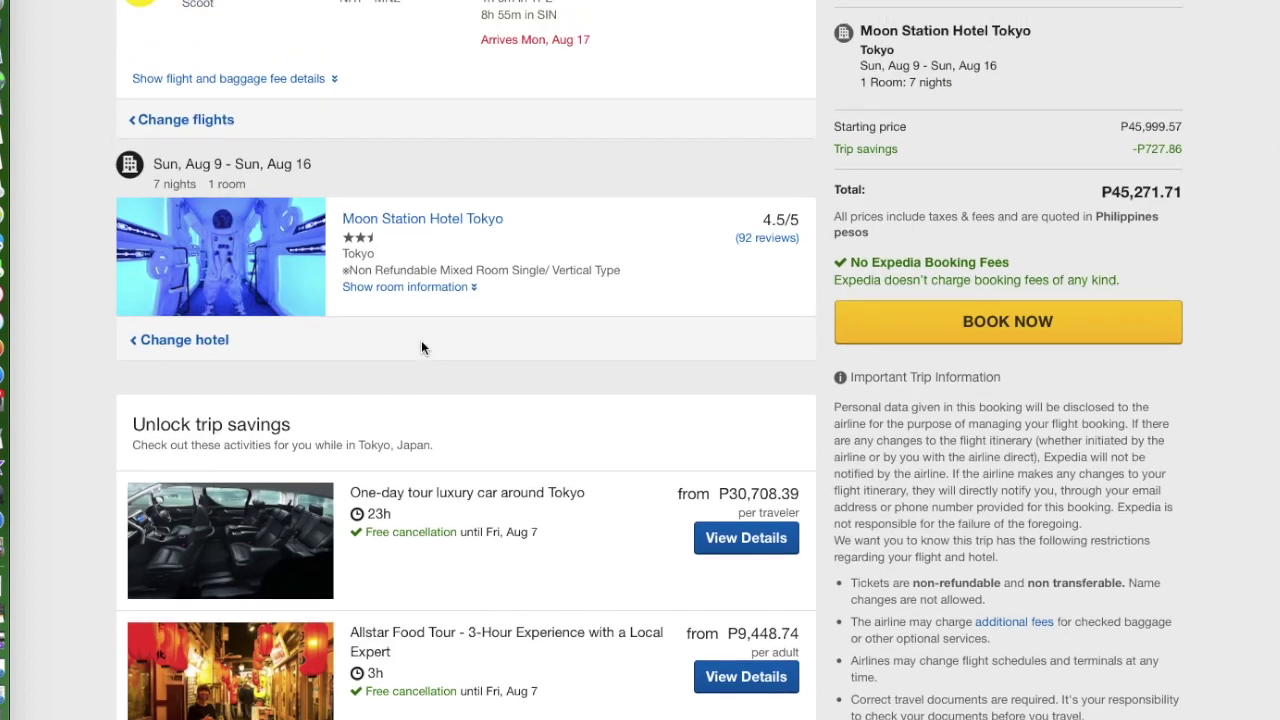
scroll(421, 346, "up", 2)
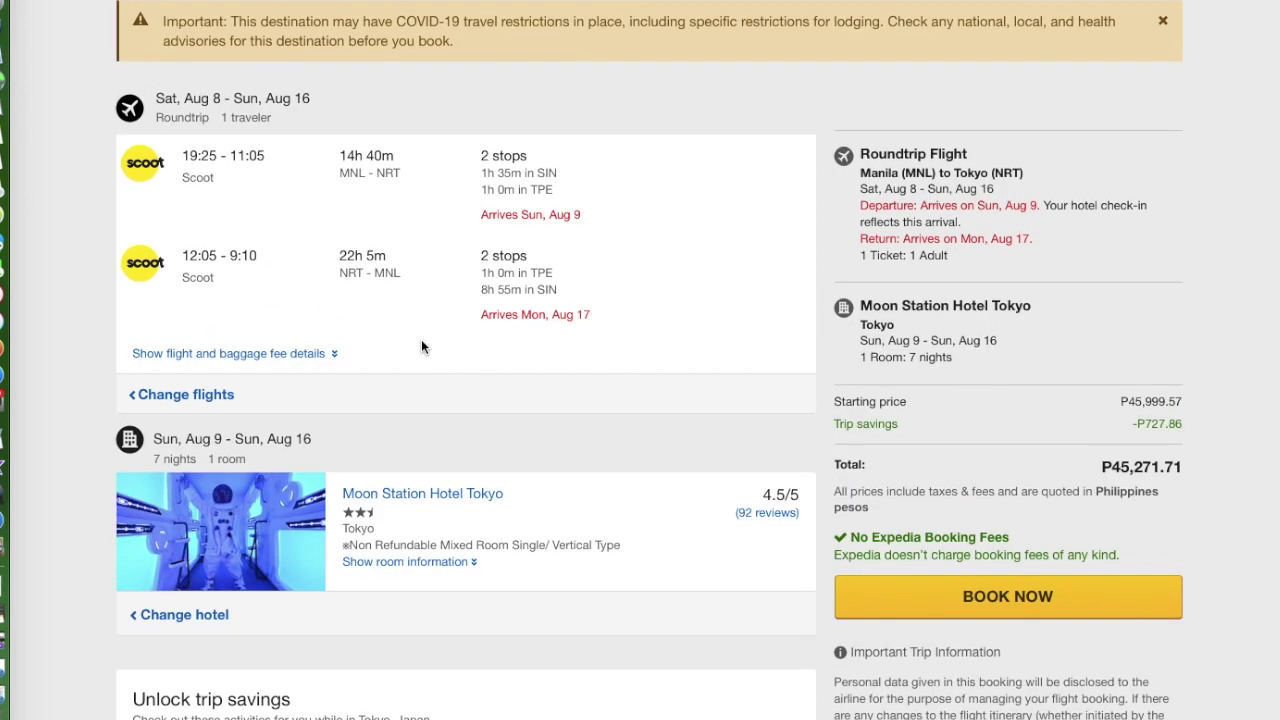
Step: Change the package flights, choosing the 19:25 - 11:05 Scoot departure and the 12:05 - 9:10 Scoot return
scroll(421, 346, "down", 1)
left_click(145, 393)
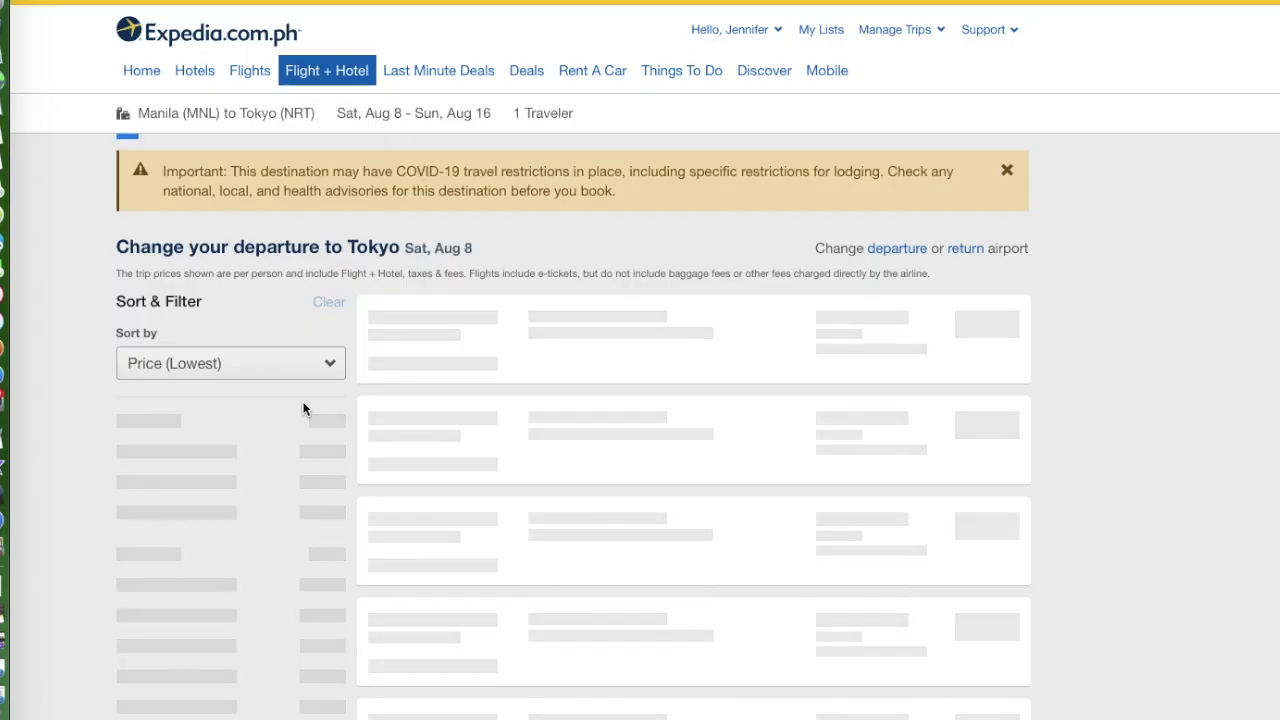
scroll(535, 393, "down", 1)
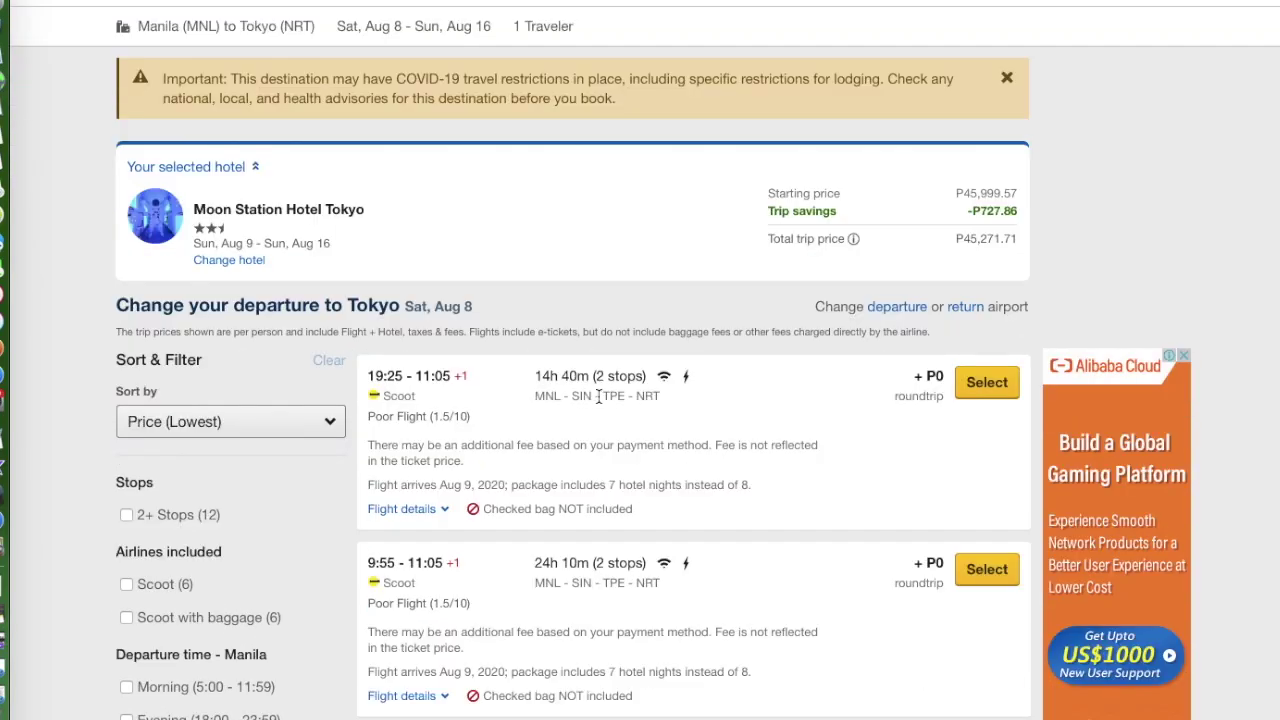
left_click(987, 384)
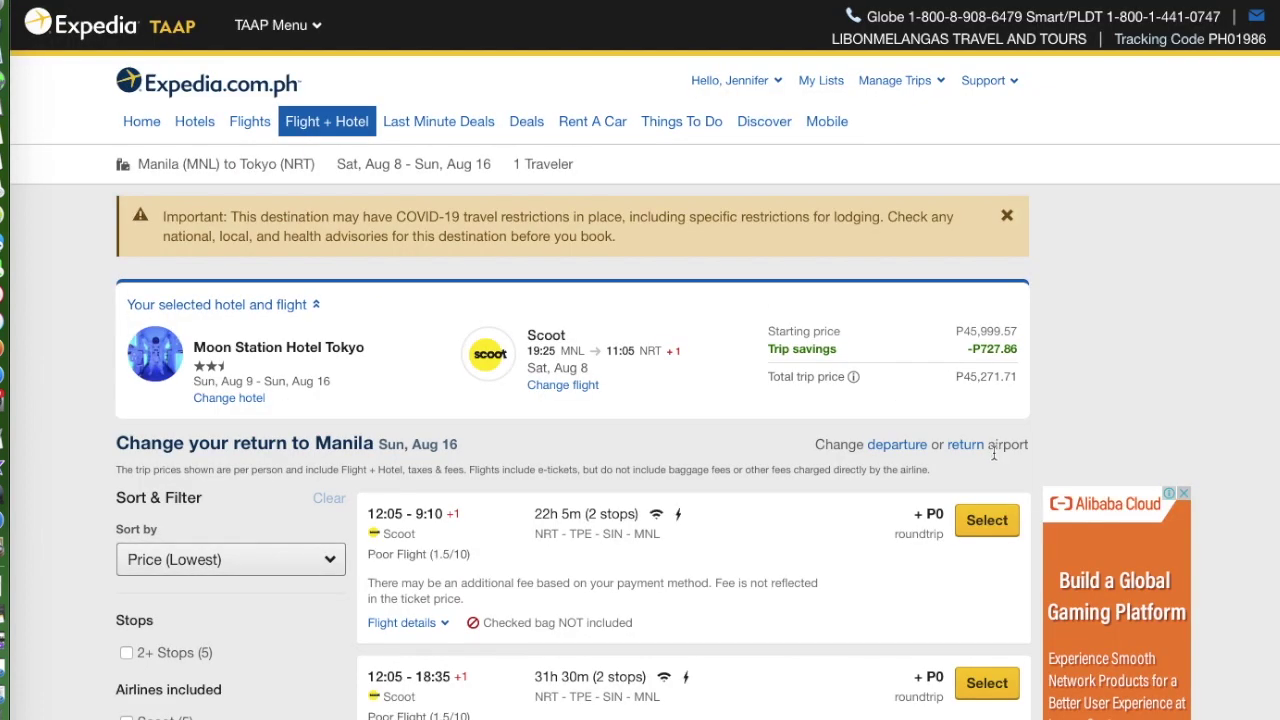
scroll(994, 452, "down", 2)
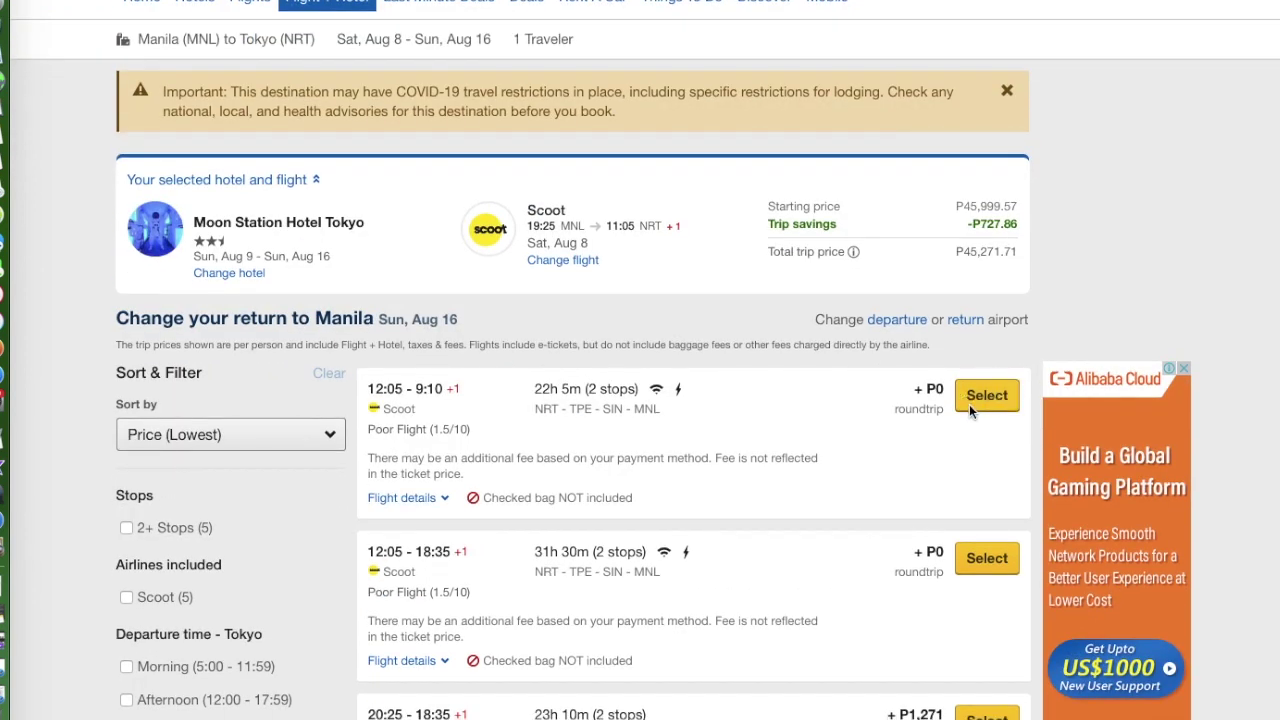
scroll(969, 404, "down", 10)
scroll(969, 404, "down", 3)
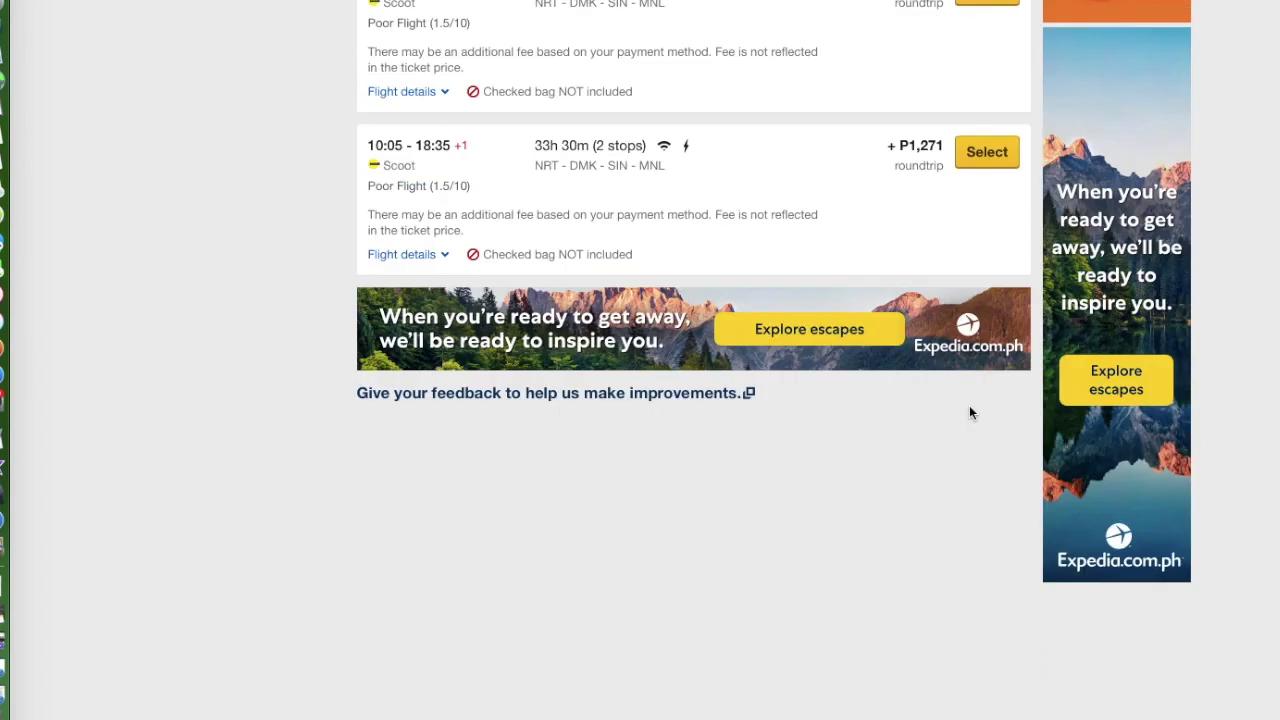
Step: Check the updated Tokyo trip summary and proceed to book the flight and hotel package
scroll(969, 405, "down", 7)
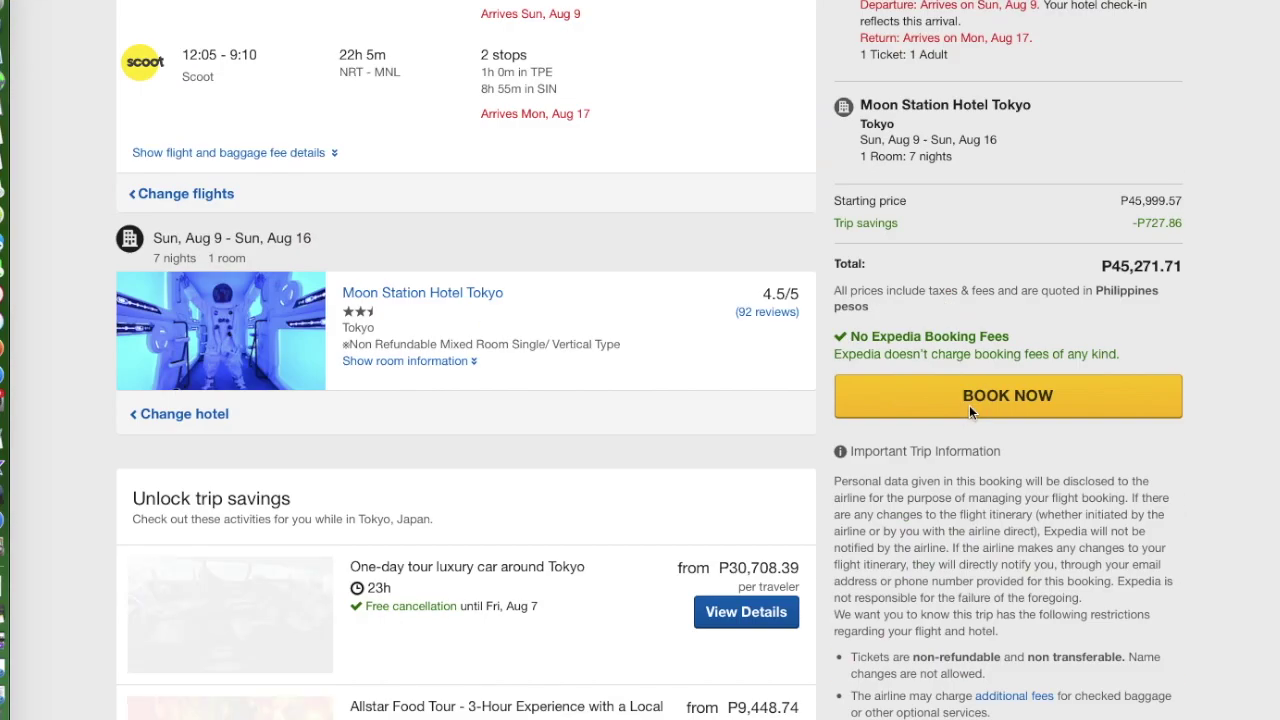
scroll(969, 405, "down", 3)
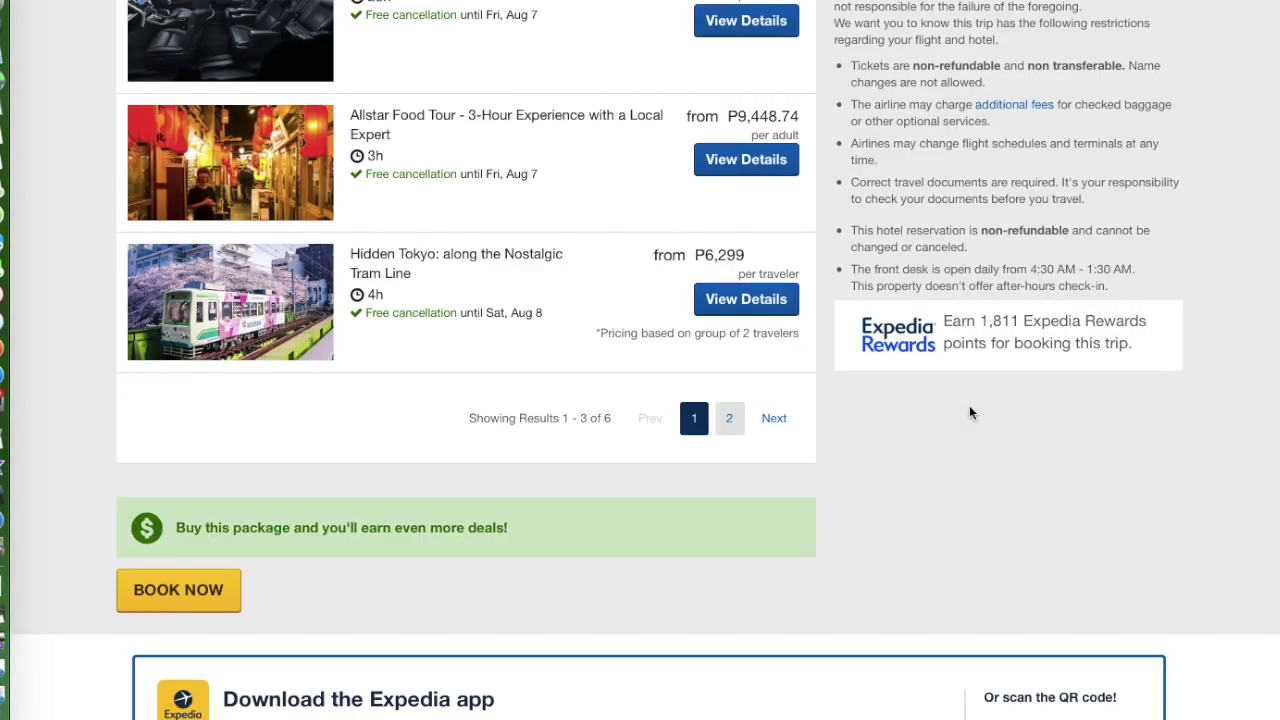
scroll(969, 405, "up", 6)
scroll(969, 405, "up", 5)
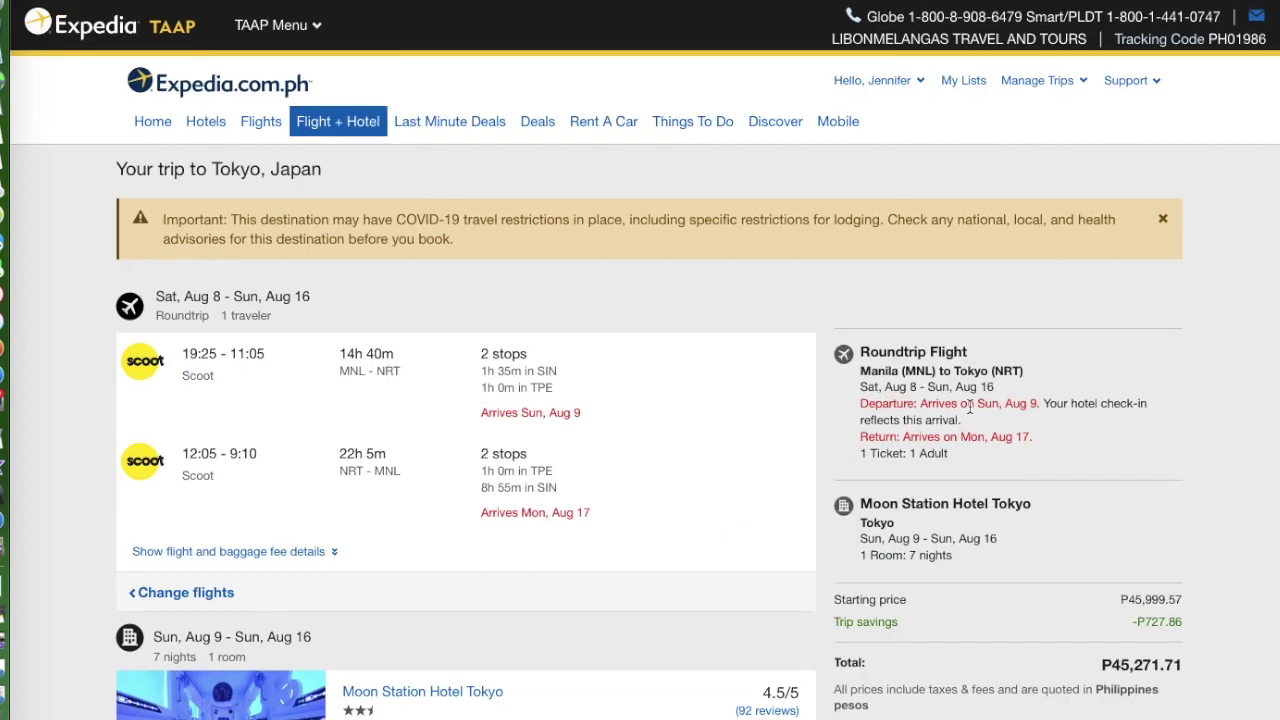
scroll(969, 407, "down", 3)
left_click(1000, 530)
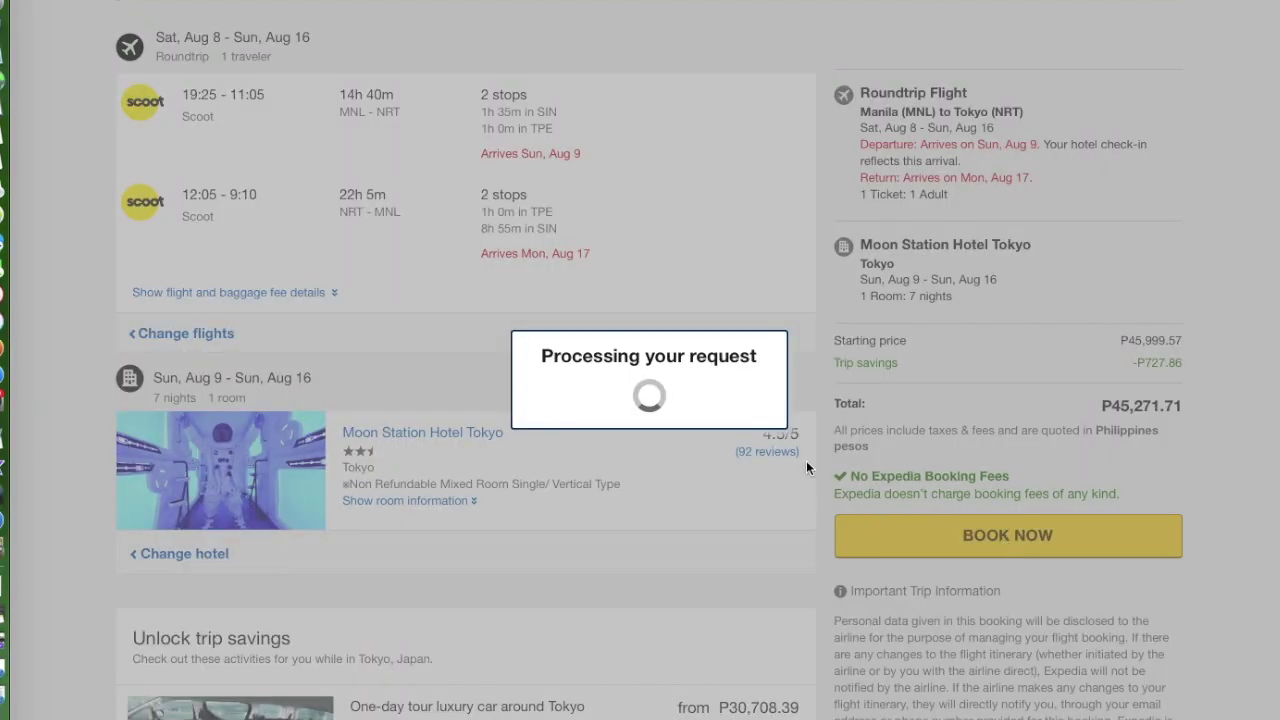
Step: Examine the booking review page, including the trip costs and the instructions for entering traveler names as shown on government-issued IDs
scroll(871, 438, "up", 3)
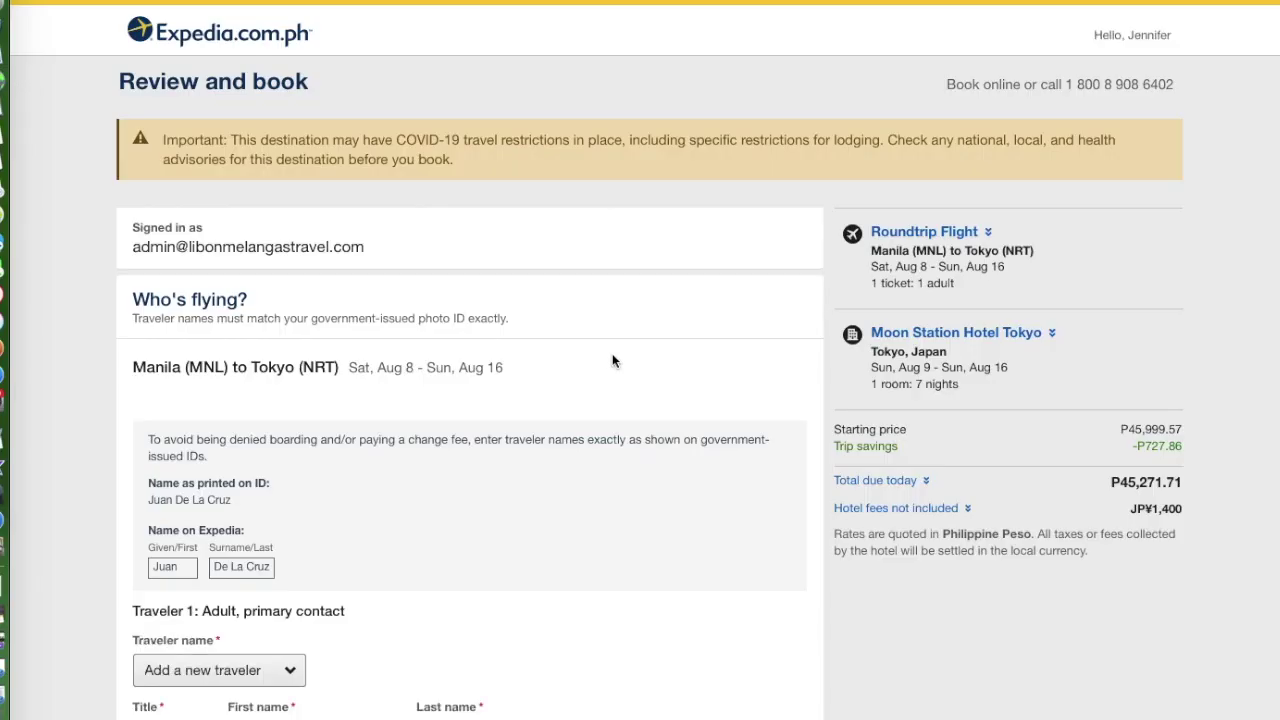
scroll(612, 360, "down", 4)
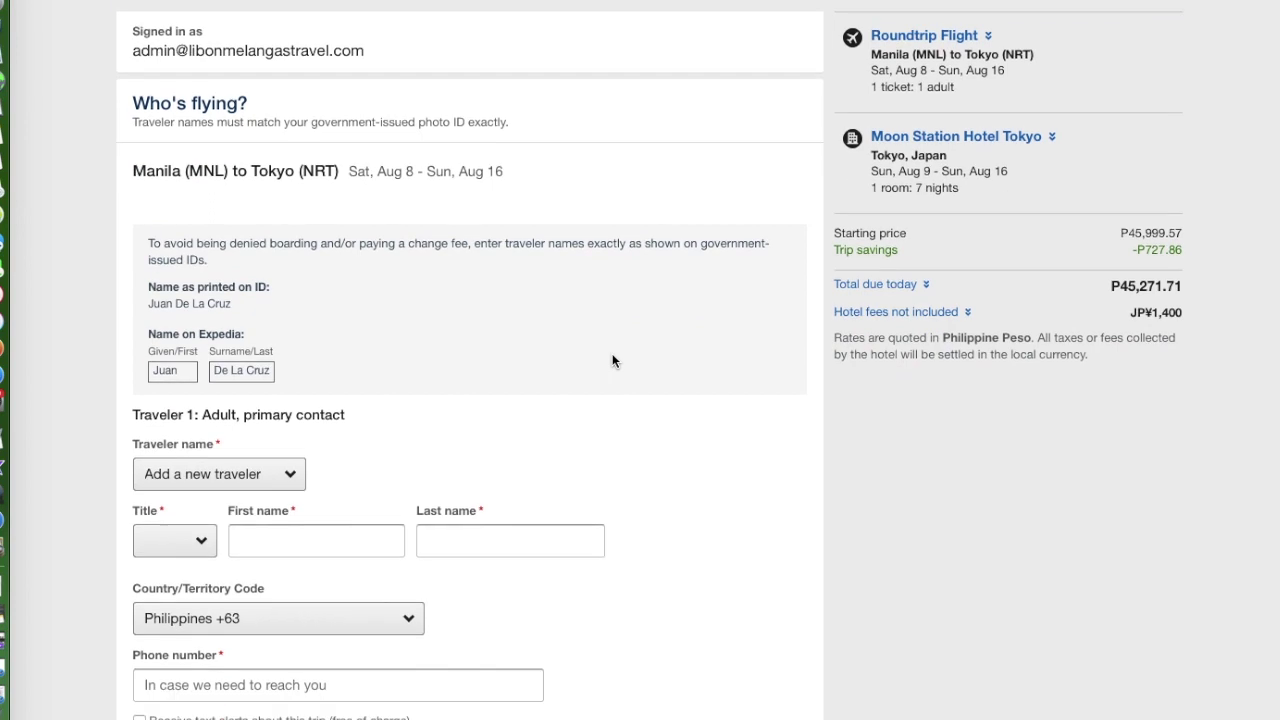
scroll(612, 360, "up", 4)
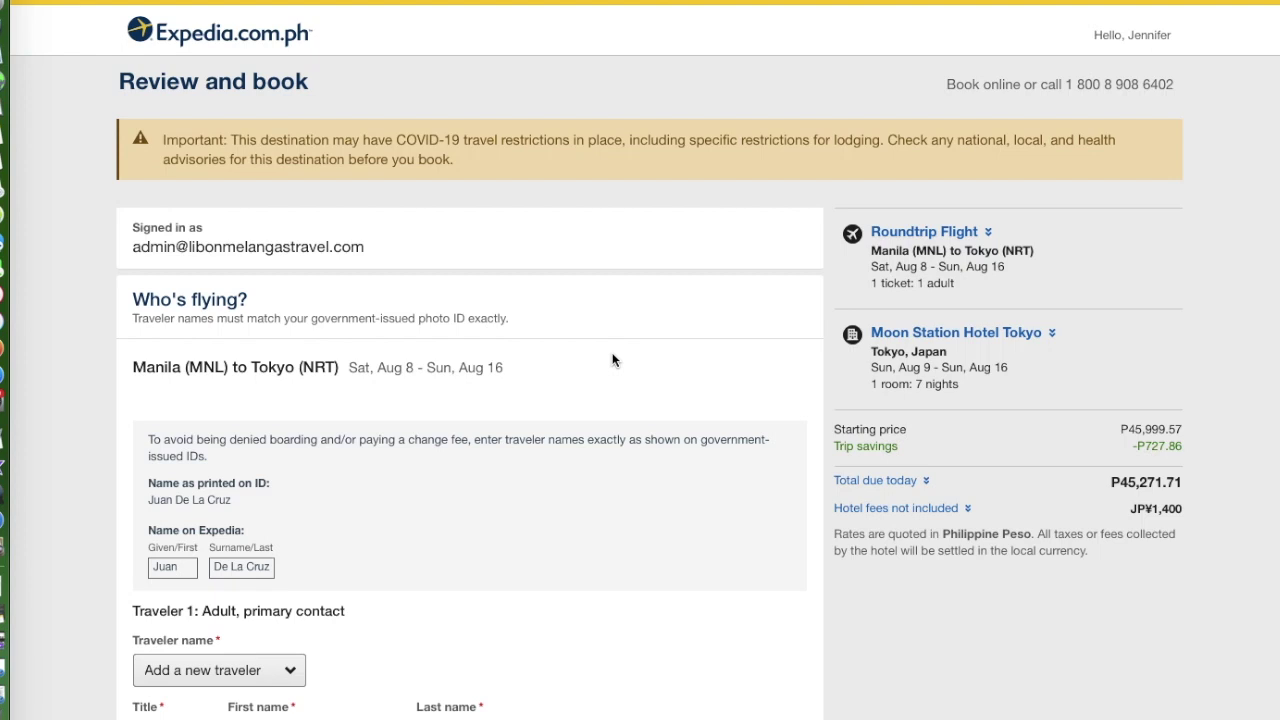
scroll(613, 360, "down", 4)
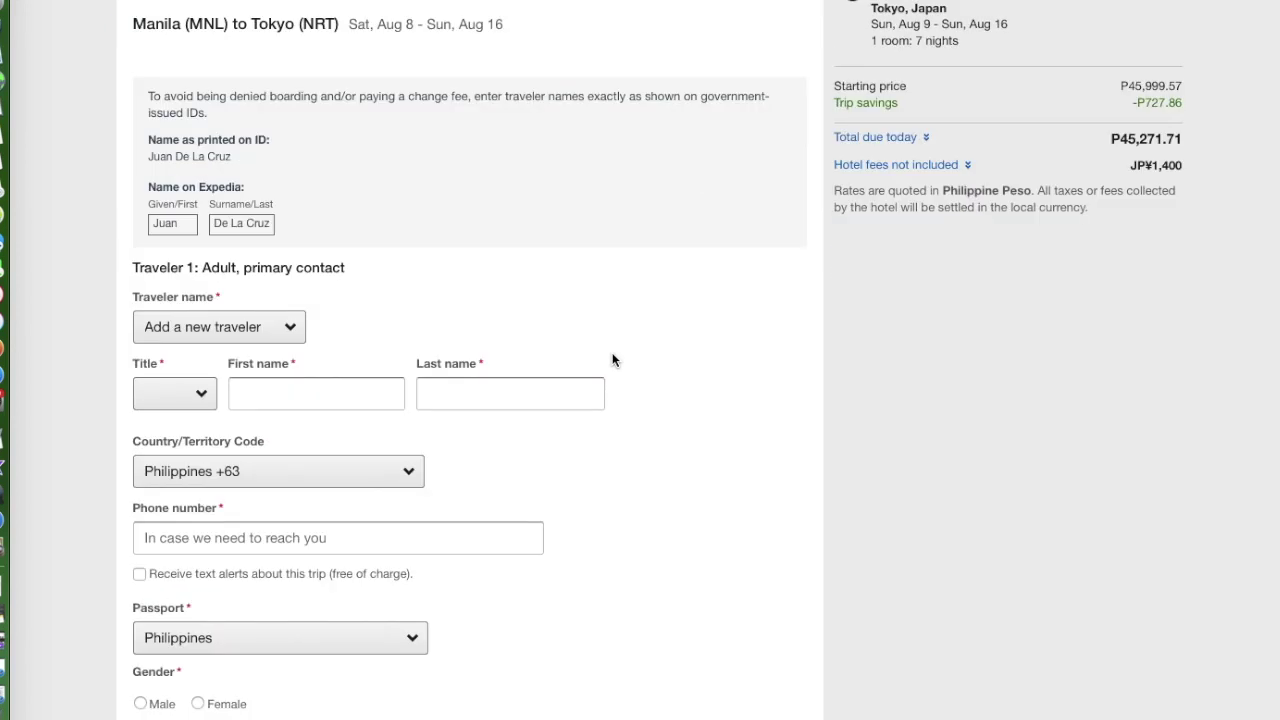
scroll(613, 360, "up", 4)
scroll(613, 360, "down", 1)
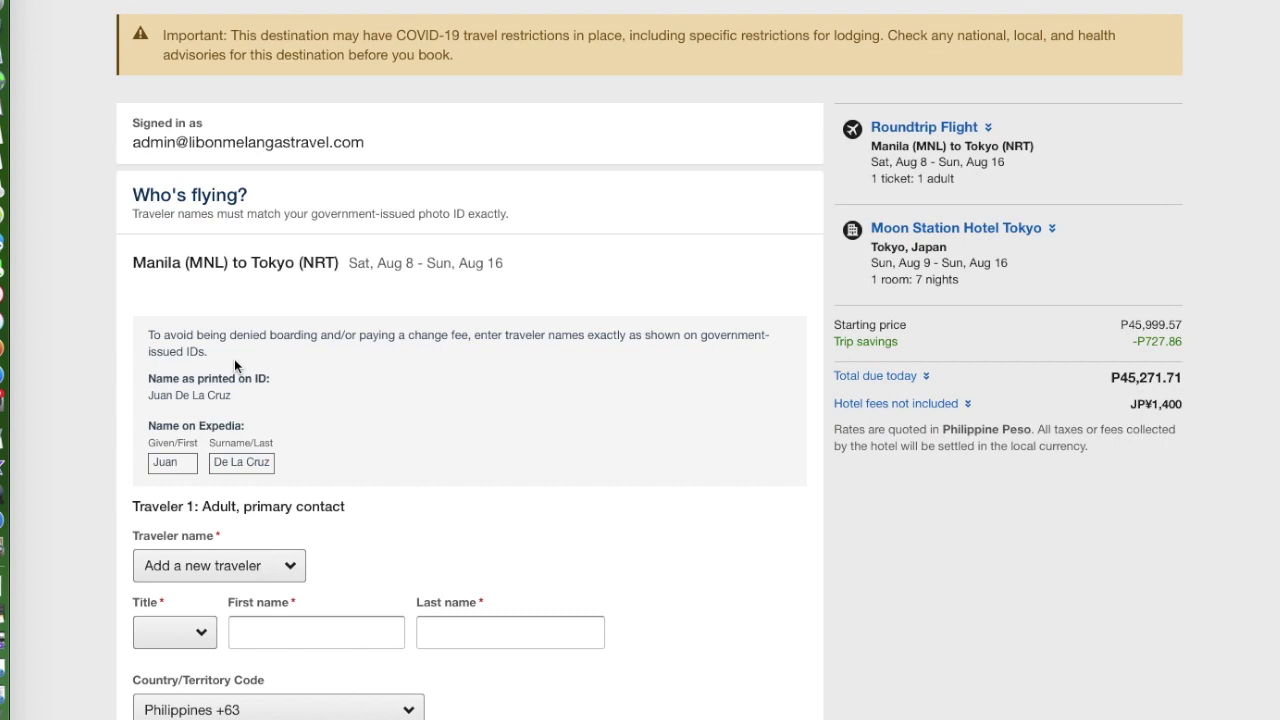
scroll(394, 363, "down", 1)
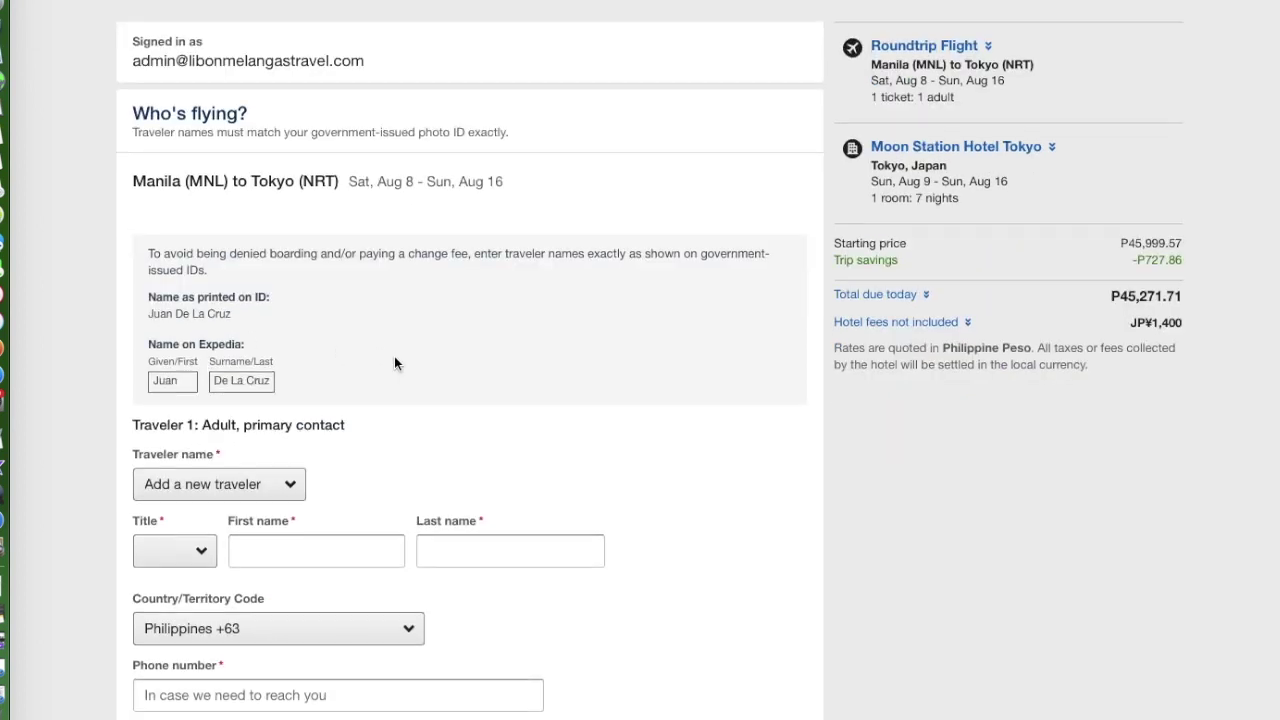
scroll(394, 363, "down", 1)
left_click_drag(310, 245, 145, 124)
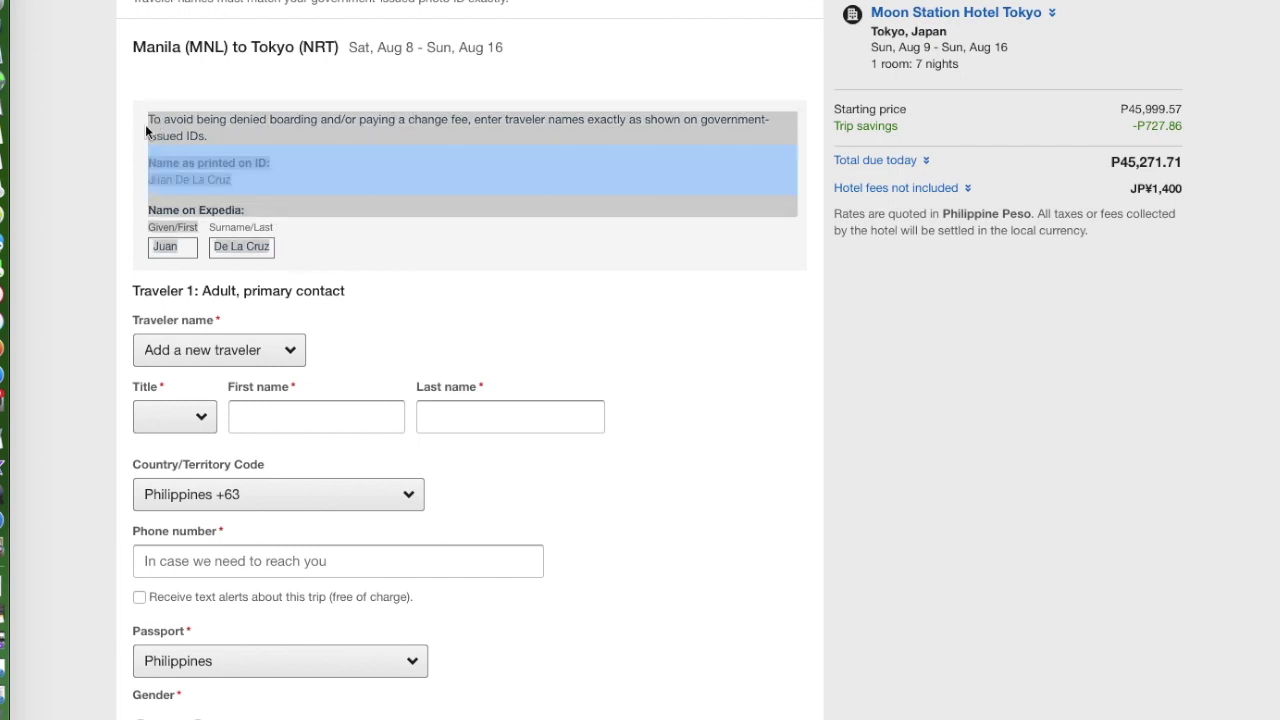
left_click(336, 216)
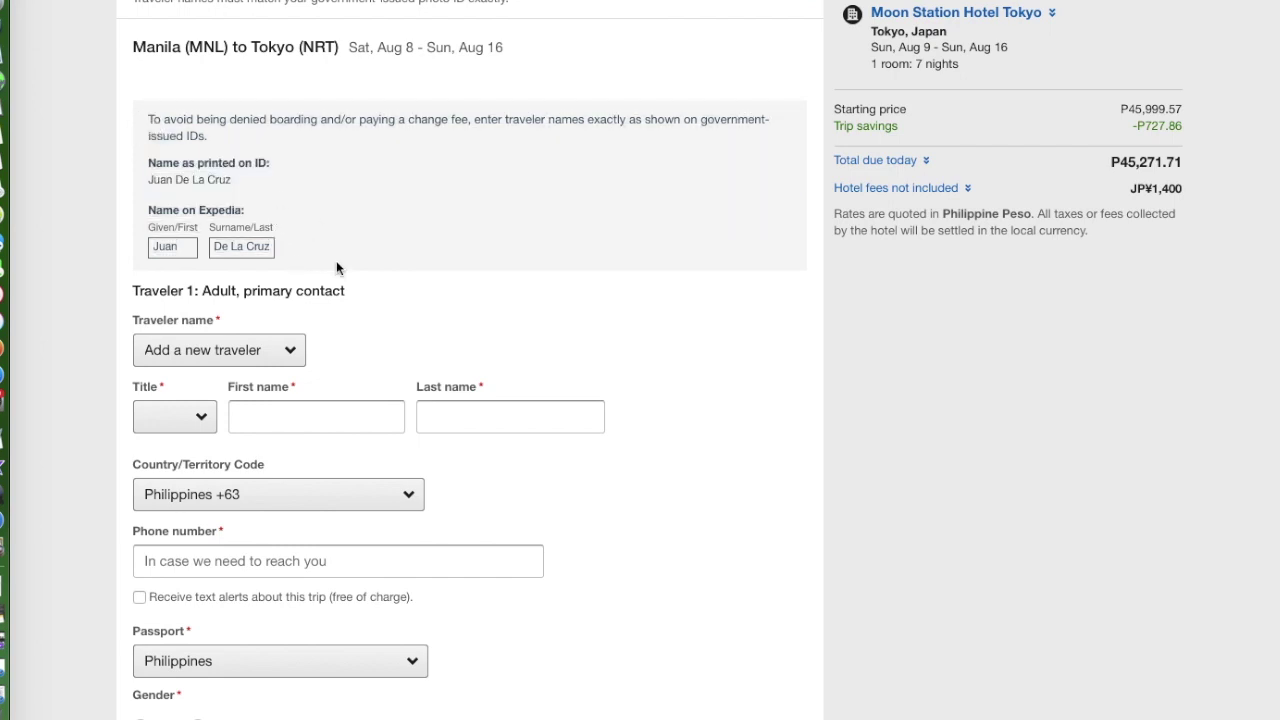
Step: Check the traveler name choices for Traveler 1 and keep Add a new traveler
scroll(336, 261, "down", 3)
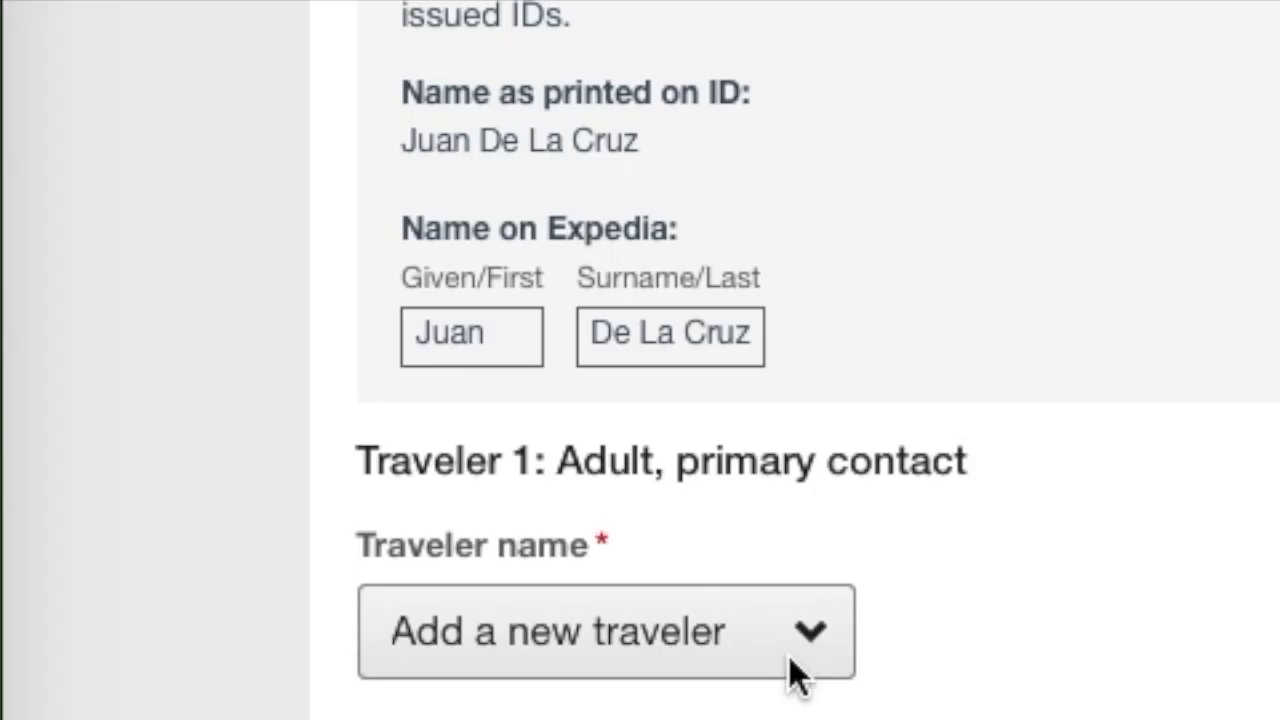
left_click(795, 660)
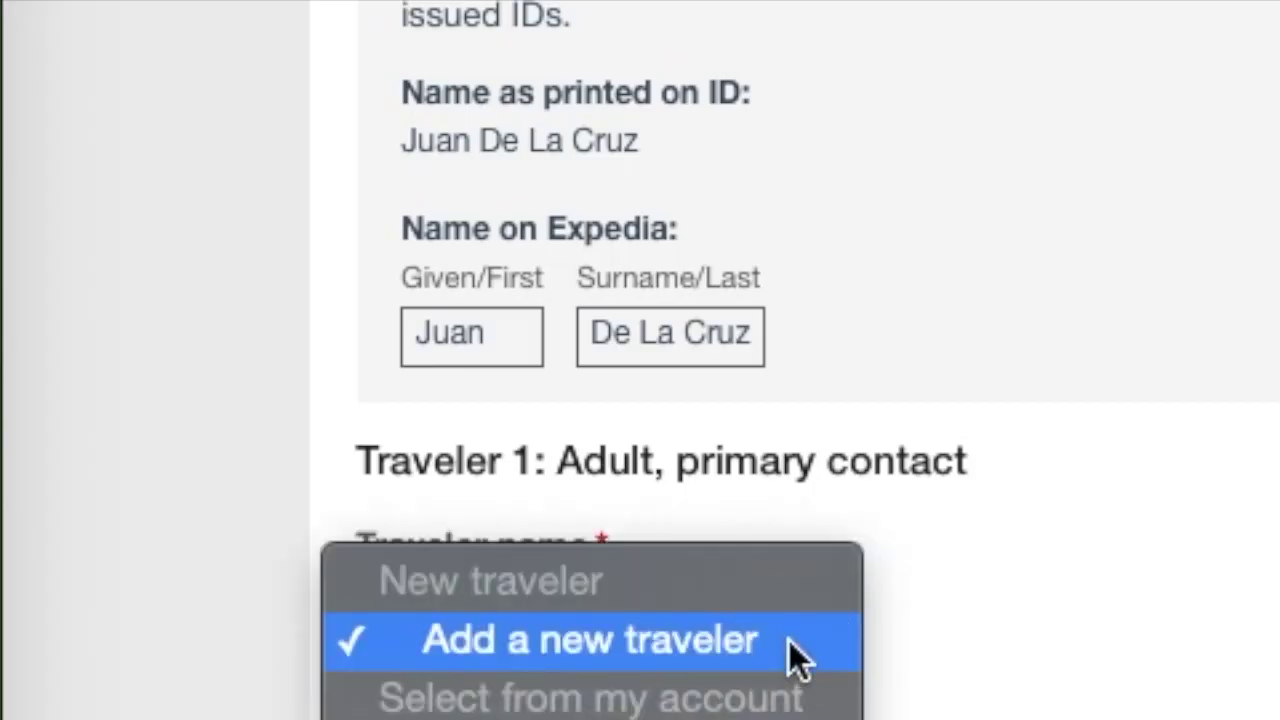
left_click(1151, 671)
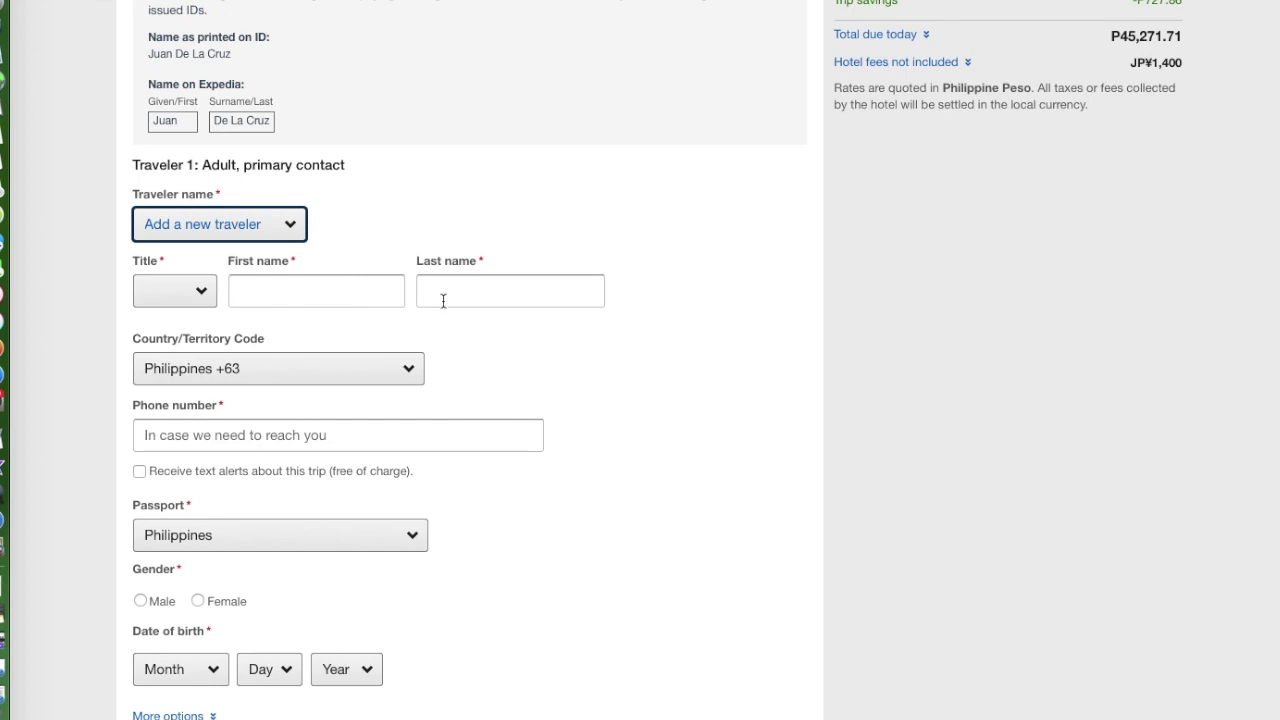
Step: Look over Traveler 1's phone number, passport, gender and date of birth fields, keeping Philippines as the passport country
scroll(380, 357, "down", 3)
left_click(236, 314)
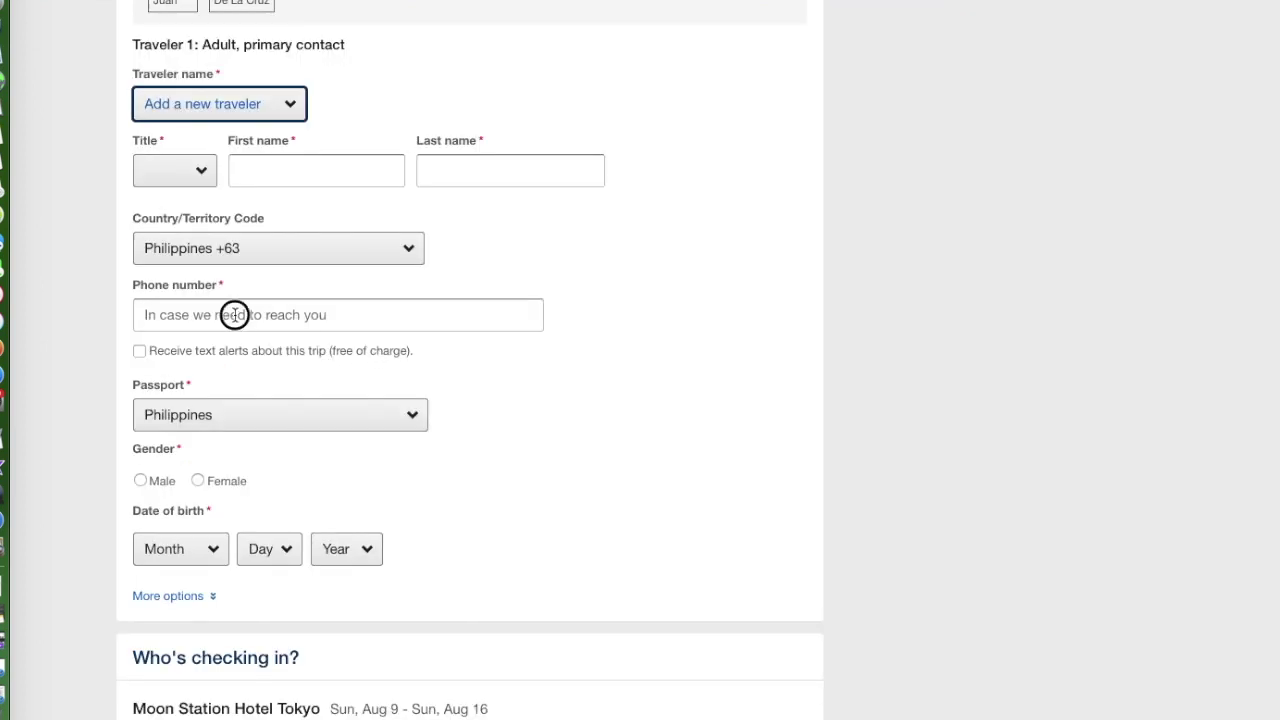
scroll(325, 395, "down", 1)
scroll(300, 381, "down", 2)
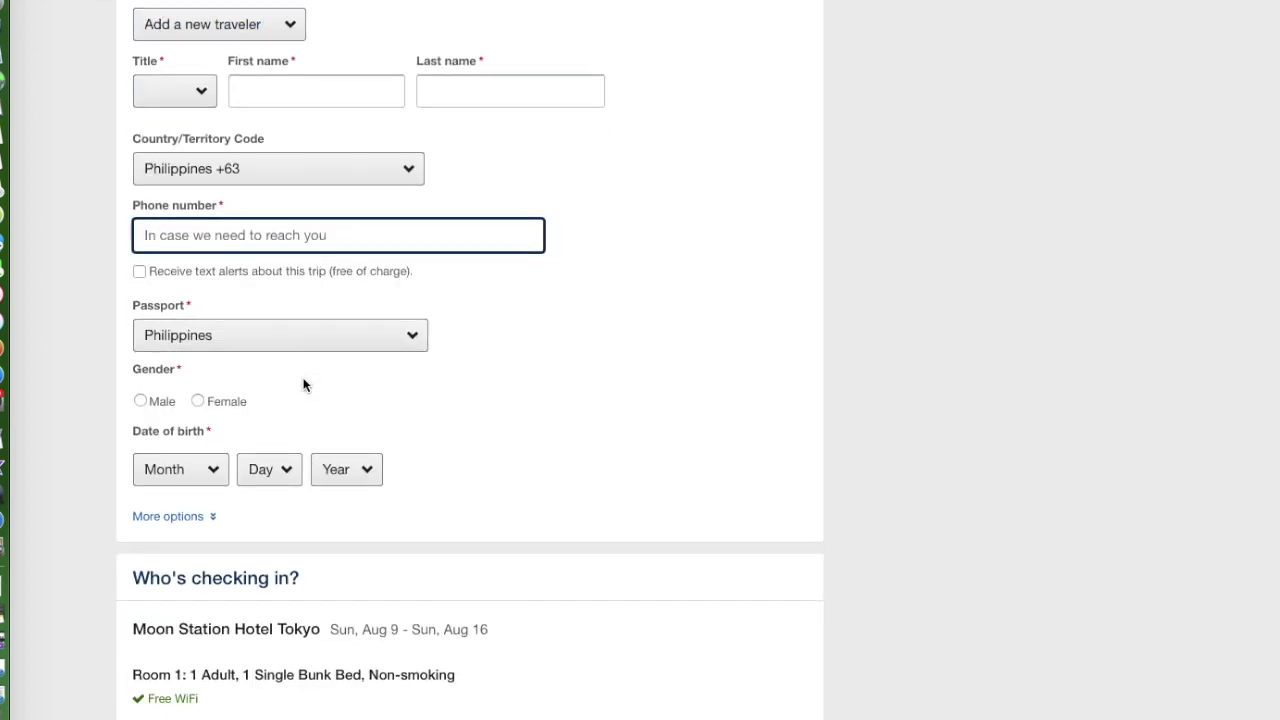
left_click(191, 306)
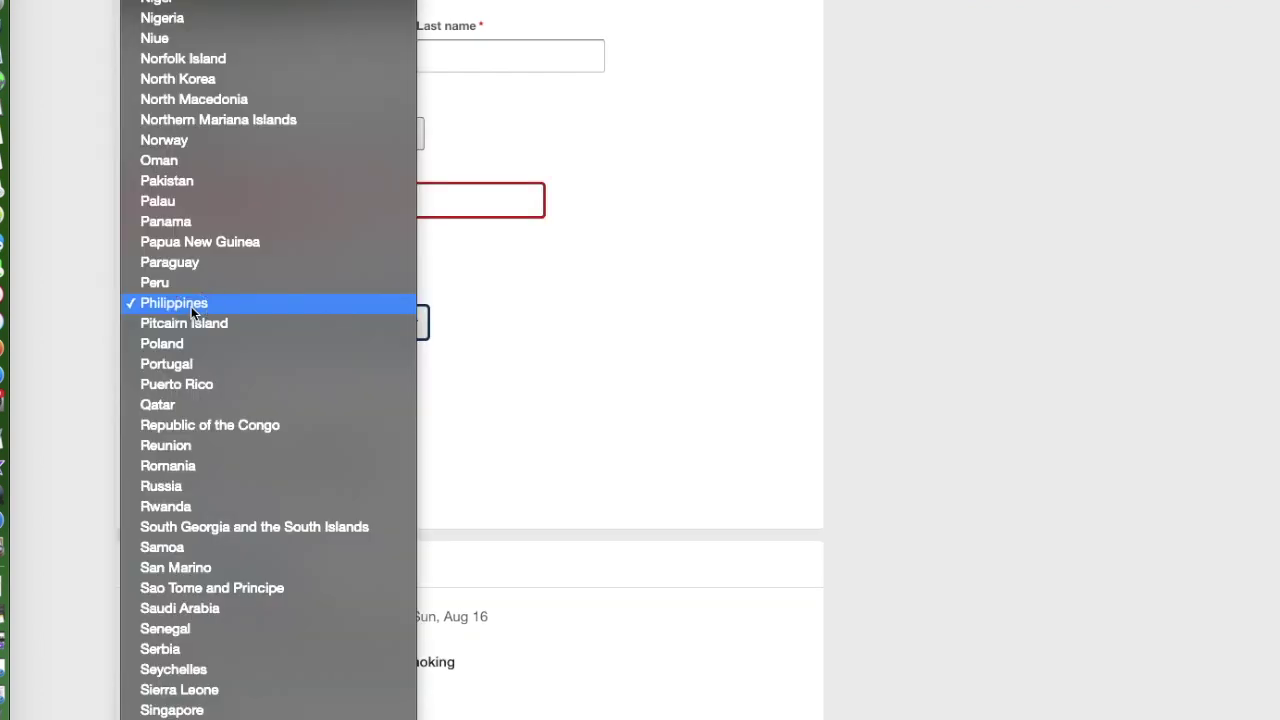
left_click(428, 363)
scroll(343, 373, "down", 1)
scroll(343, 375, "down", 1)
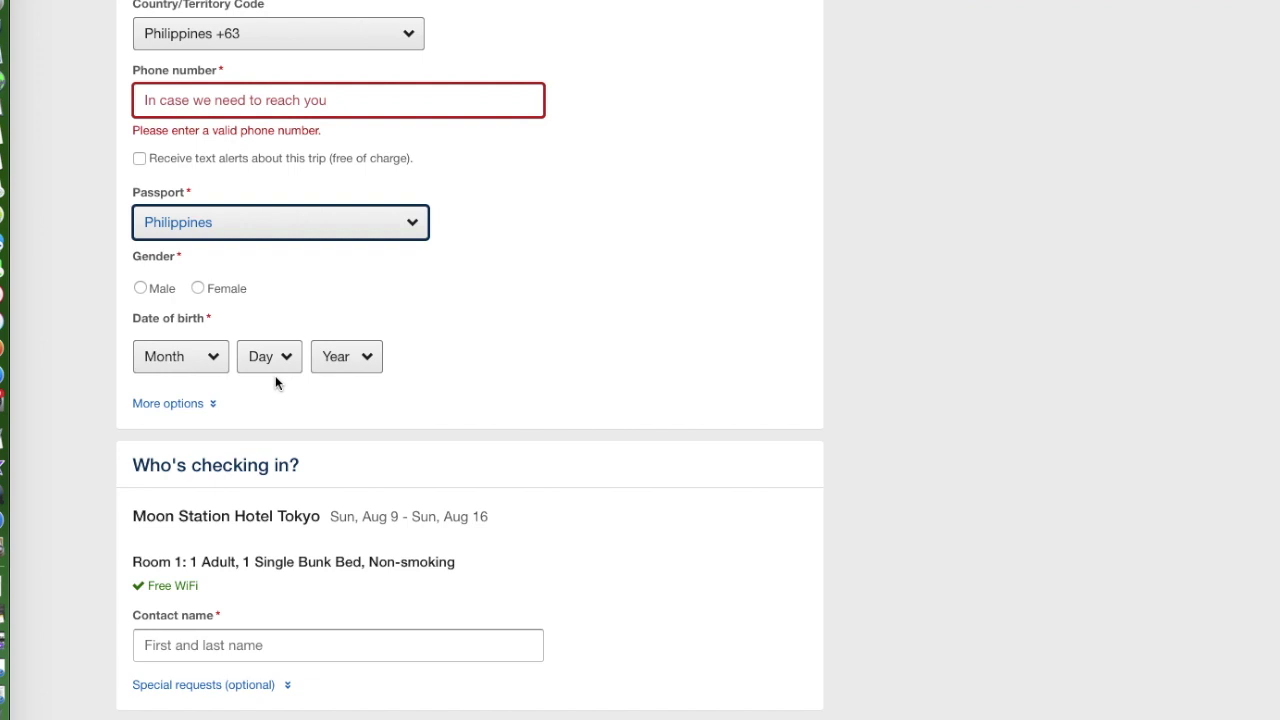
Step: Examine the hotel contact, card payment, billing address, confirmation email and cancellation policy sections through to the end of the booking form
scroll(276, 380, "down", 3)
scroll(276, 383, "down", 4)
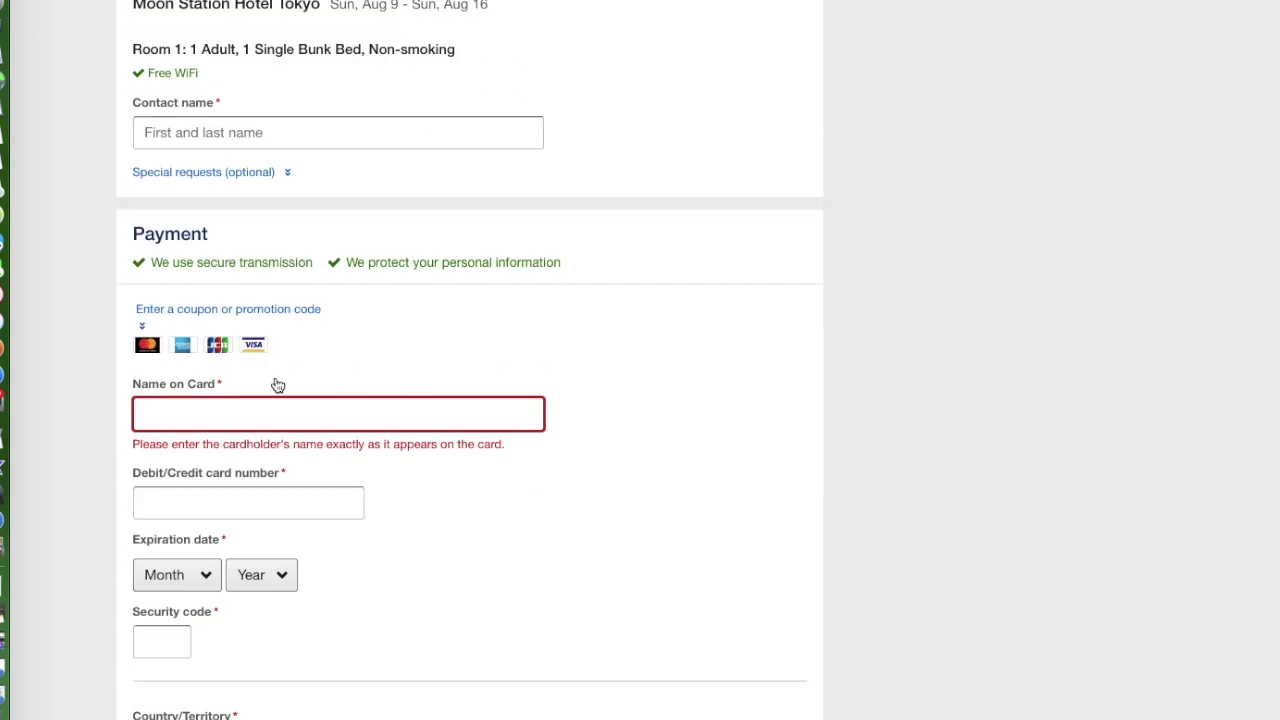
scroll(278, 385, "down", 3)
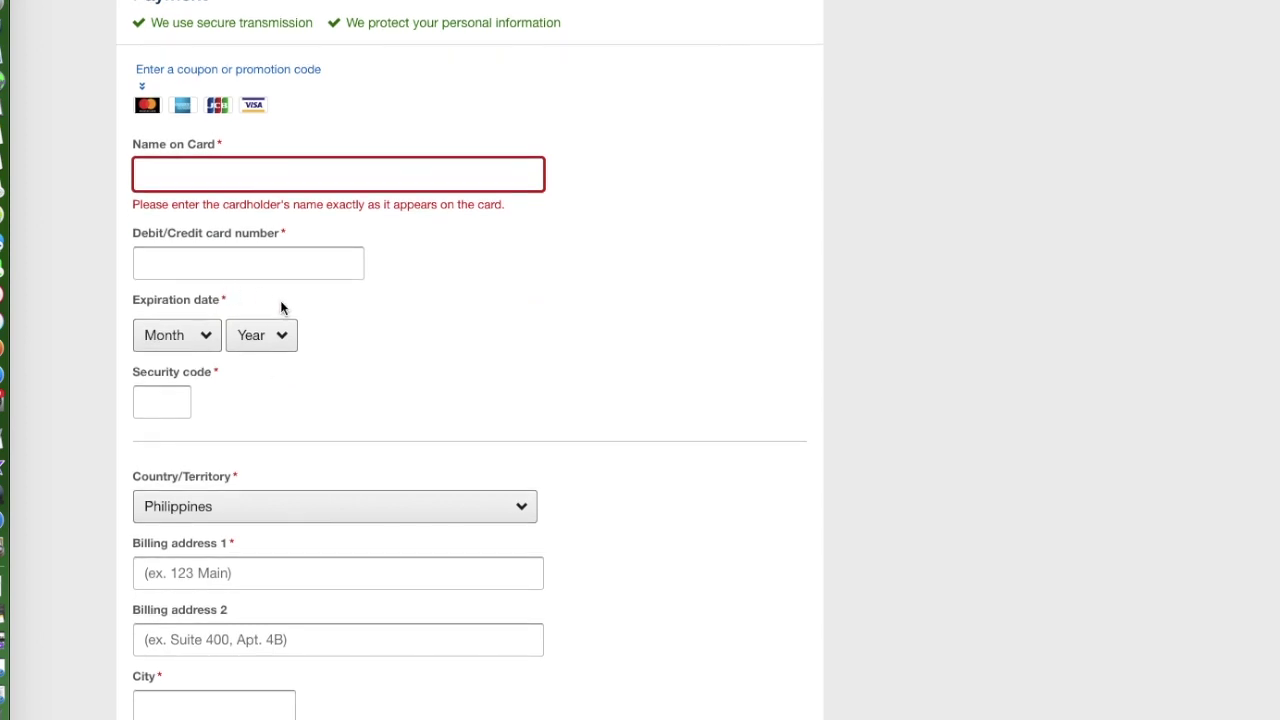
scroll(281, 307, "up", 4)
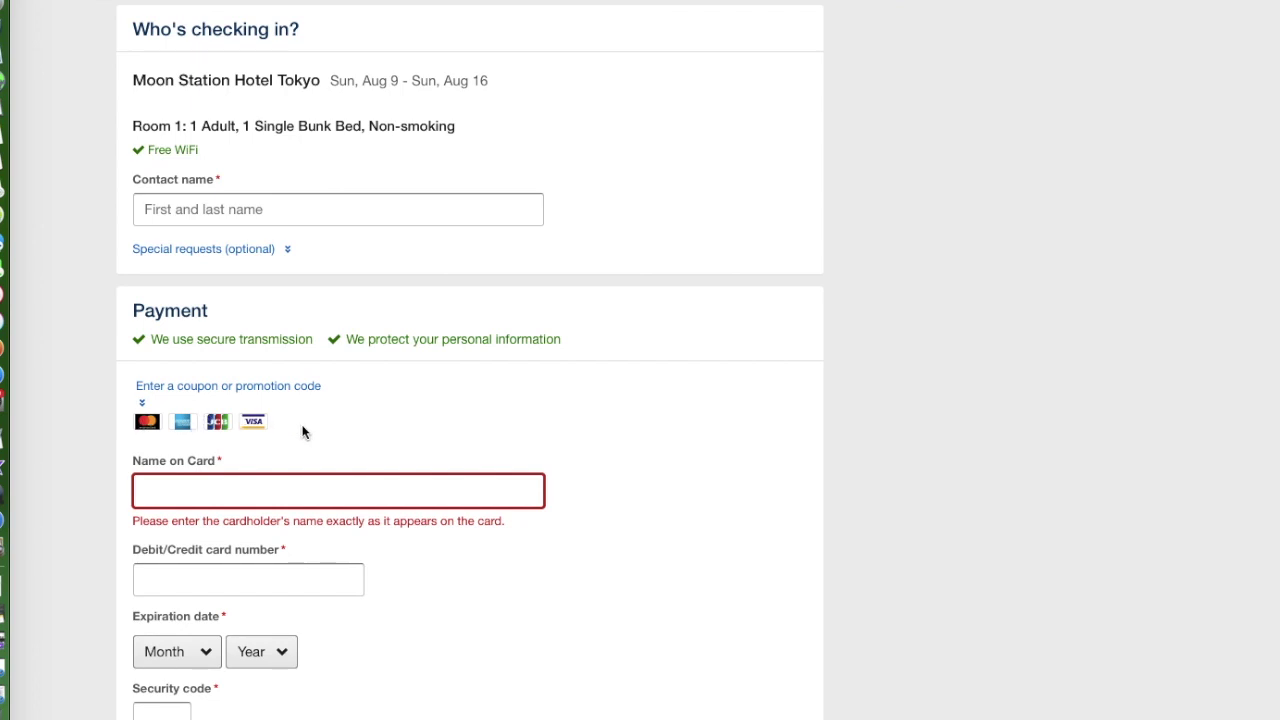
scroll(303, 428, "down", 3)
scroll(303, 432, "down", 7)
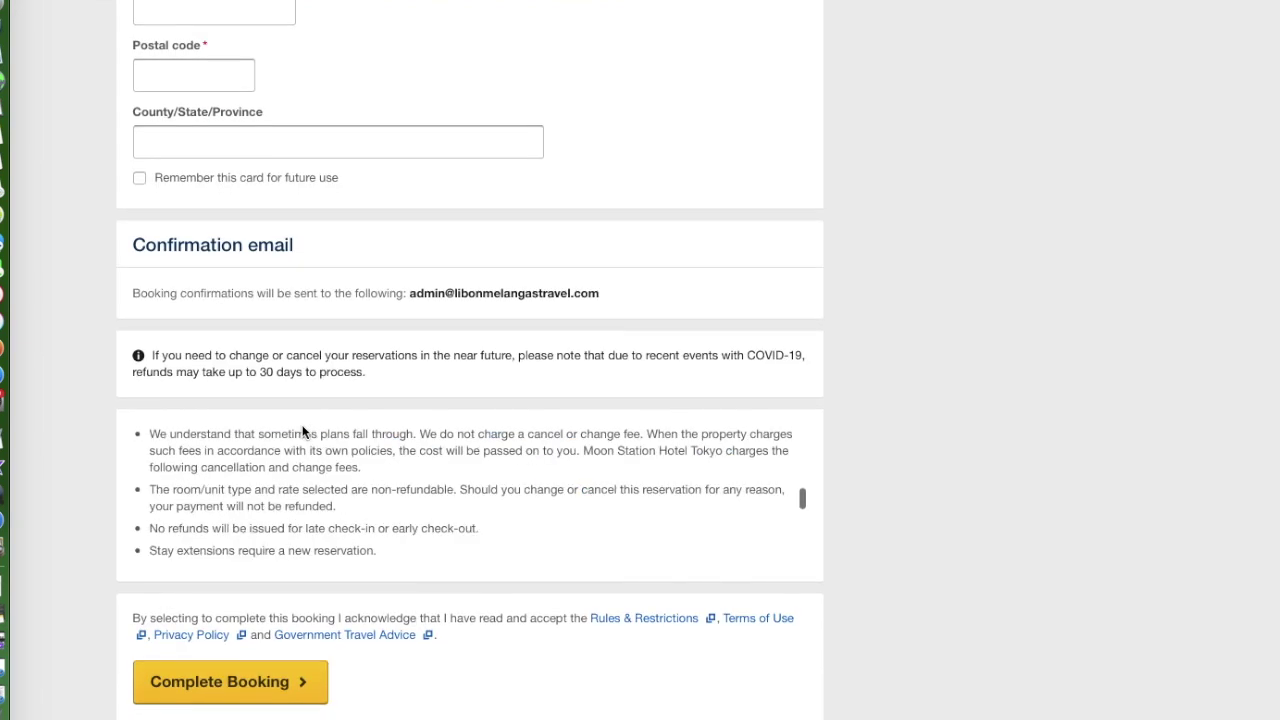
Step: Read through the hotel's cancellation and booking rules, and expand the Total due today breakdown in the trip price summary
scroll(303, 432, "down", 2)
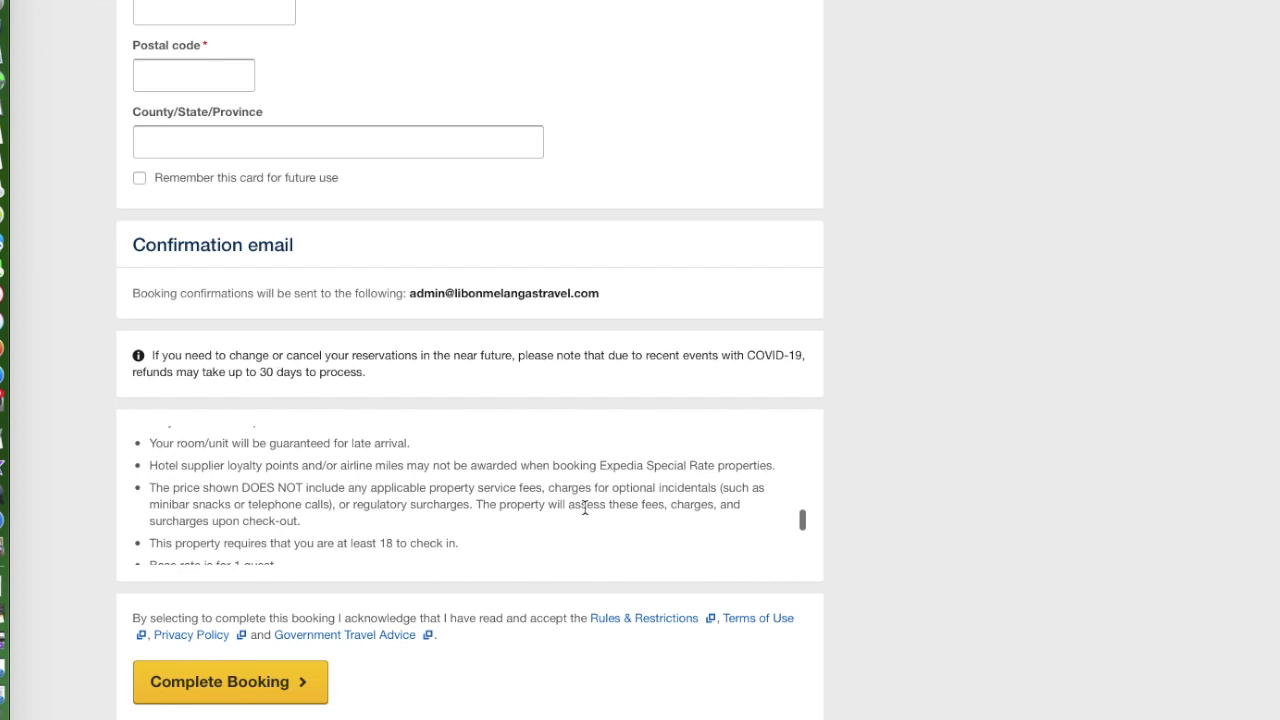
scroll(422, 584, "up", 20)
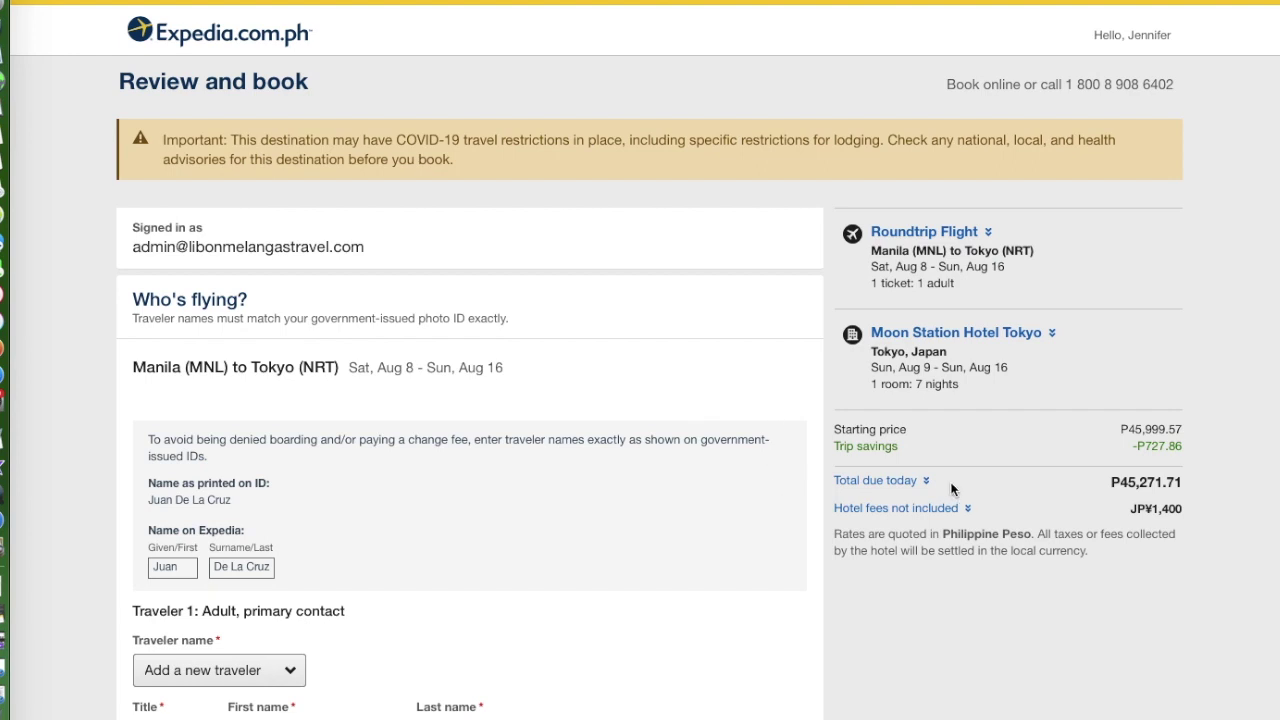
left_click_drag(1118, 445, 1193, 456)
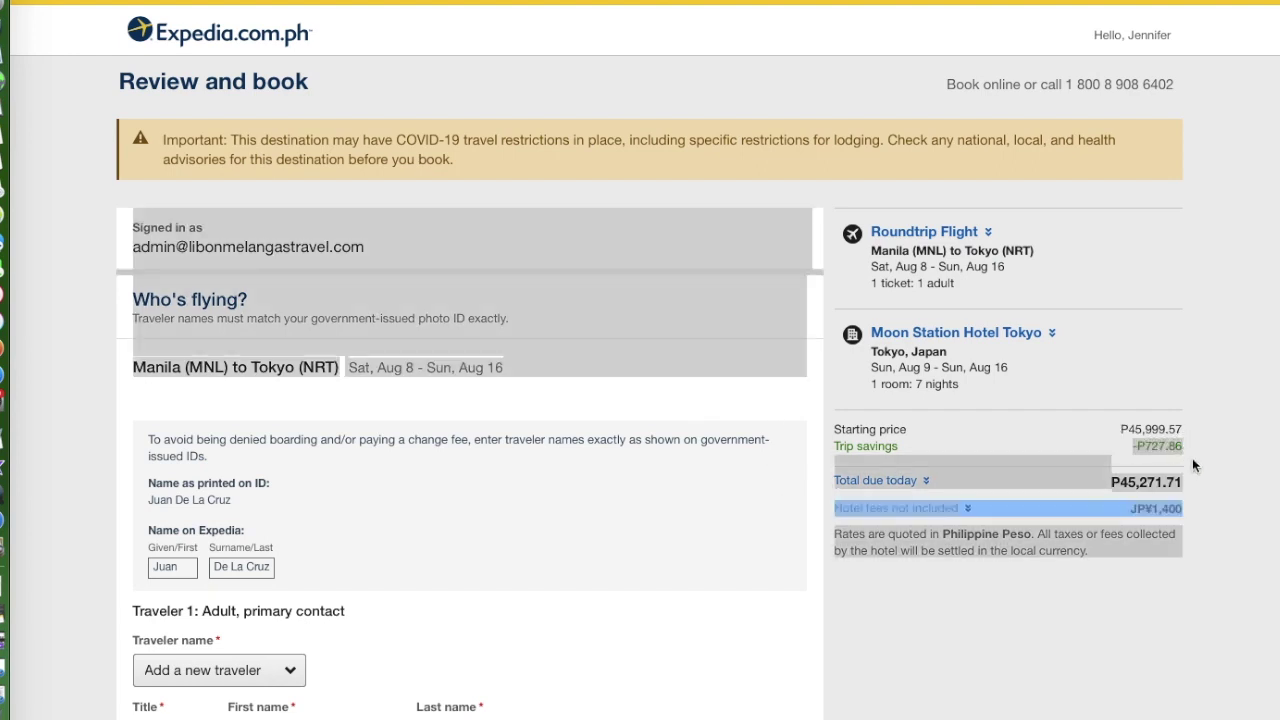
left_click(1125, 458)
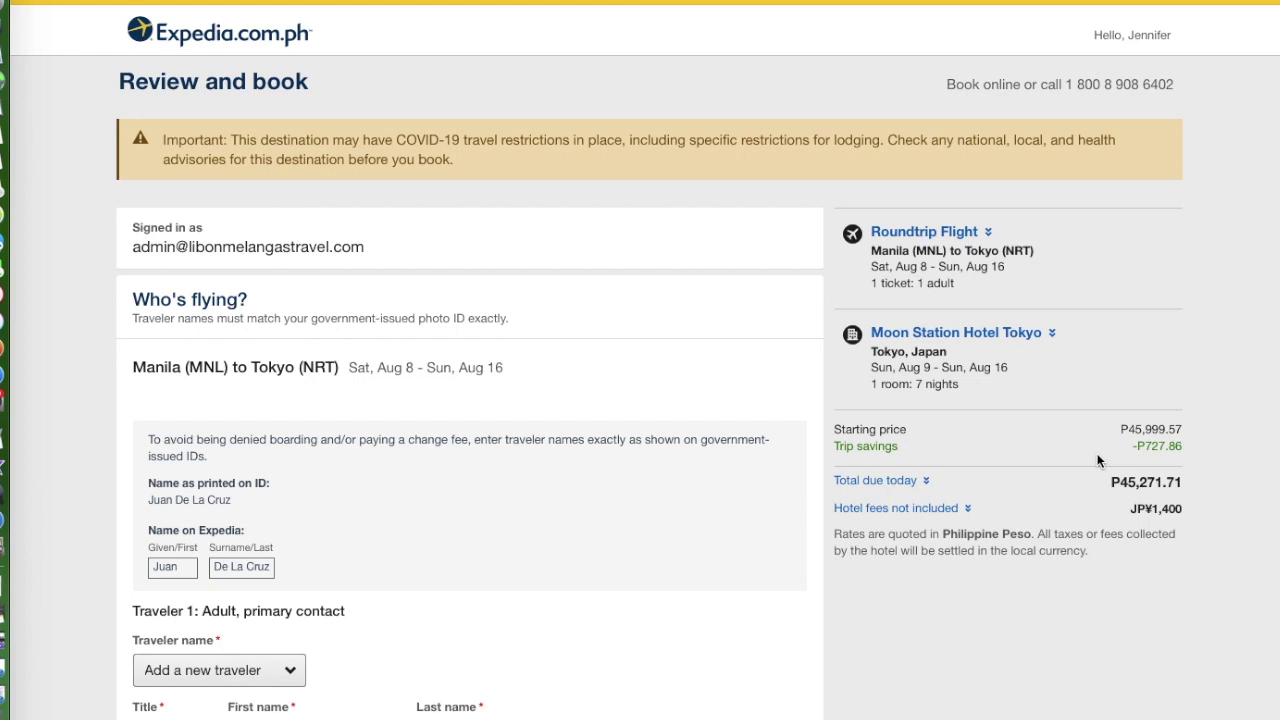
left_click(878, 481)
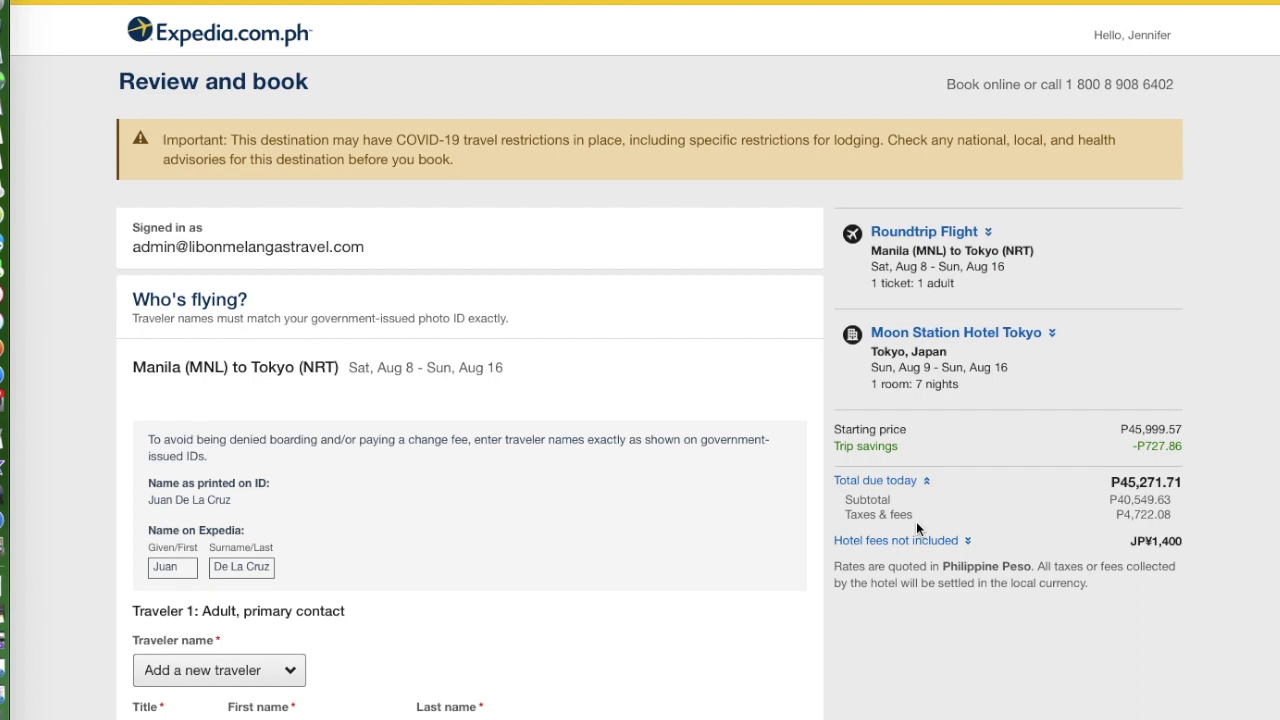
scroll(536, 187, "down", 6)
scroll(523, 186, "up", 6)
Step: Return to the Tokyo hotel results page and open the TAAP Home page from there
left_click(520, 0)
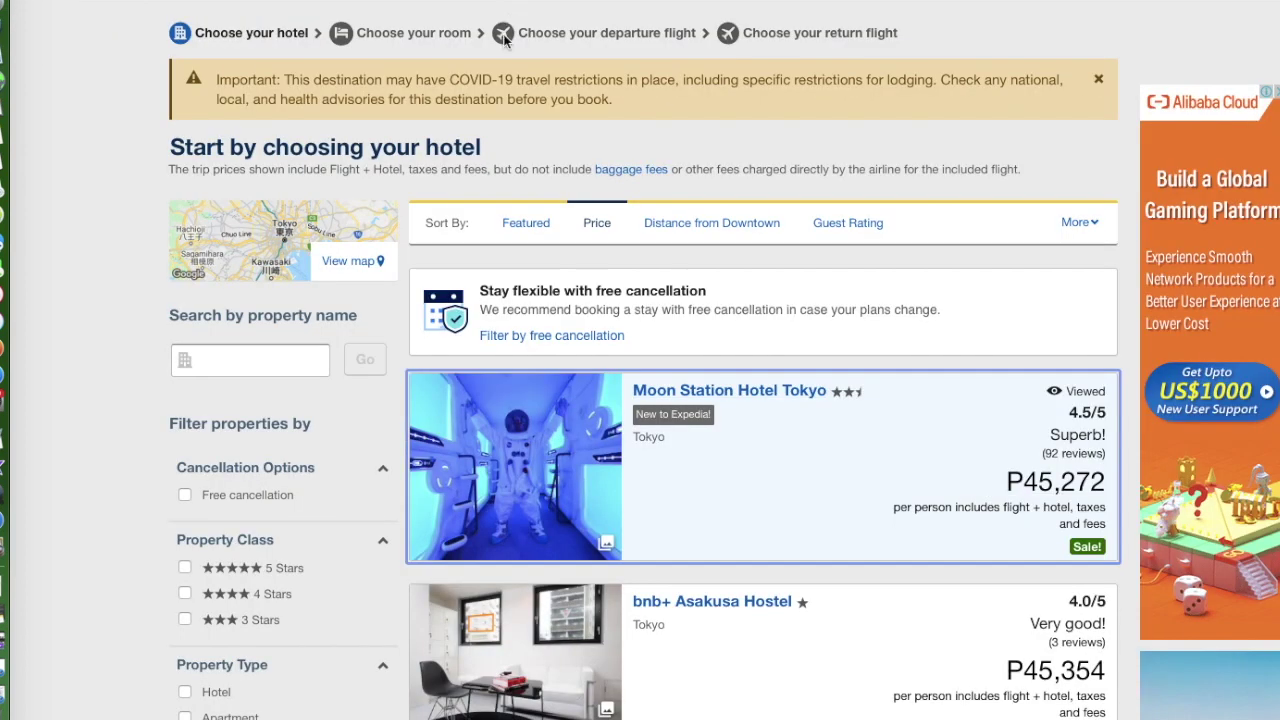
scroll(392, 133, "up", 2)
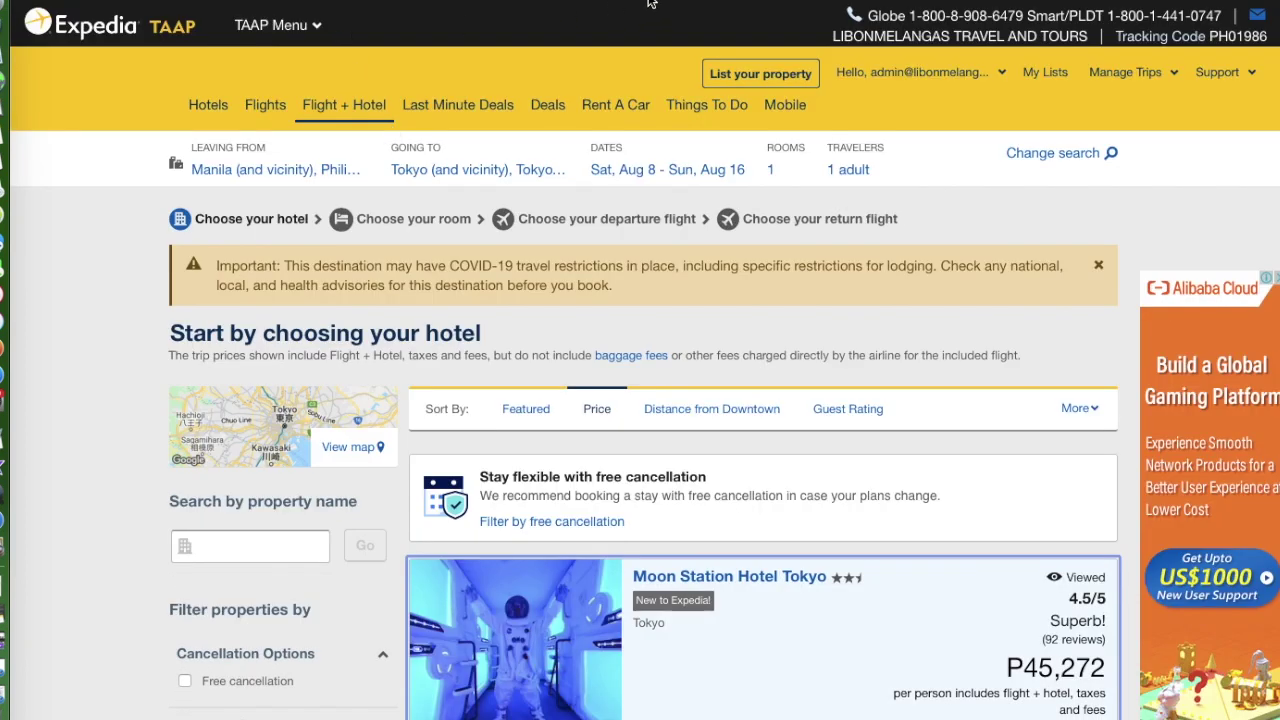
left_click(716, 2)
left_click(575, 2)
left_click(300, 27)
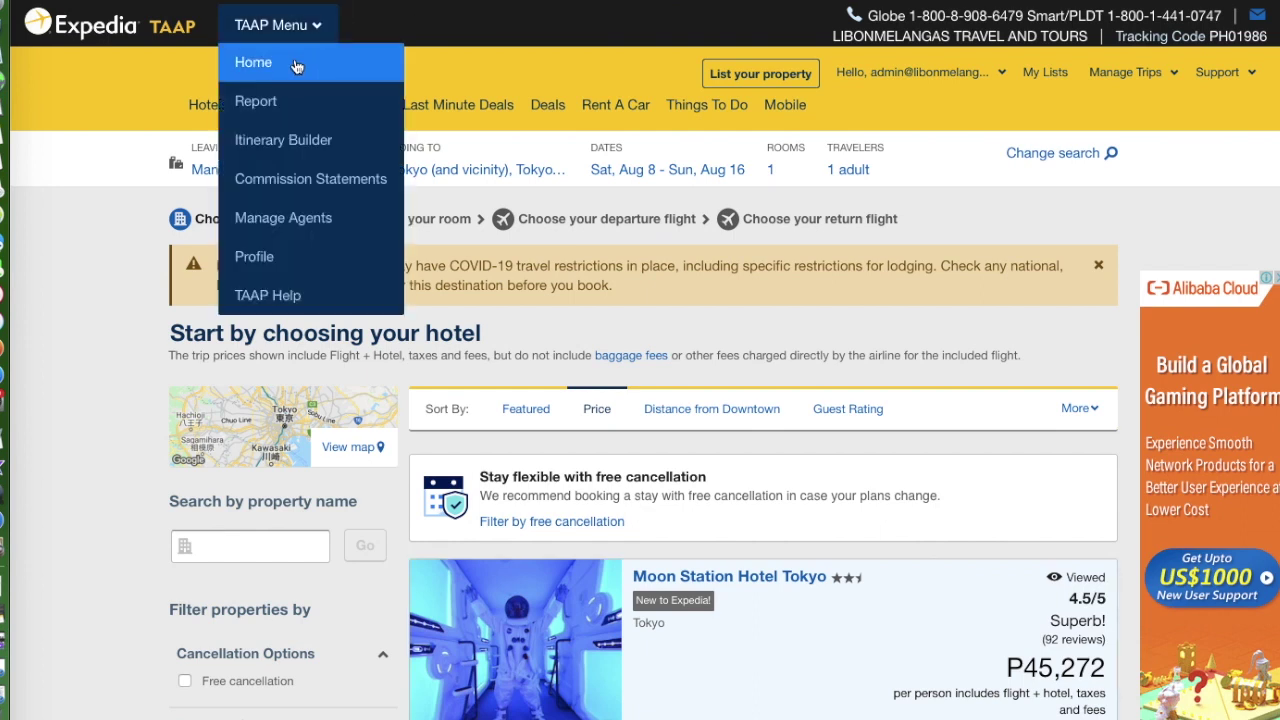
left_click(295, 64)
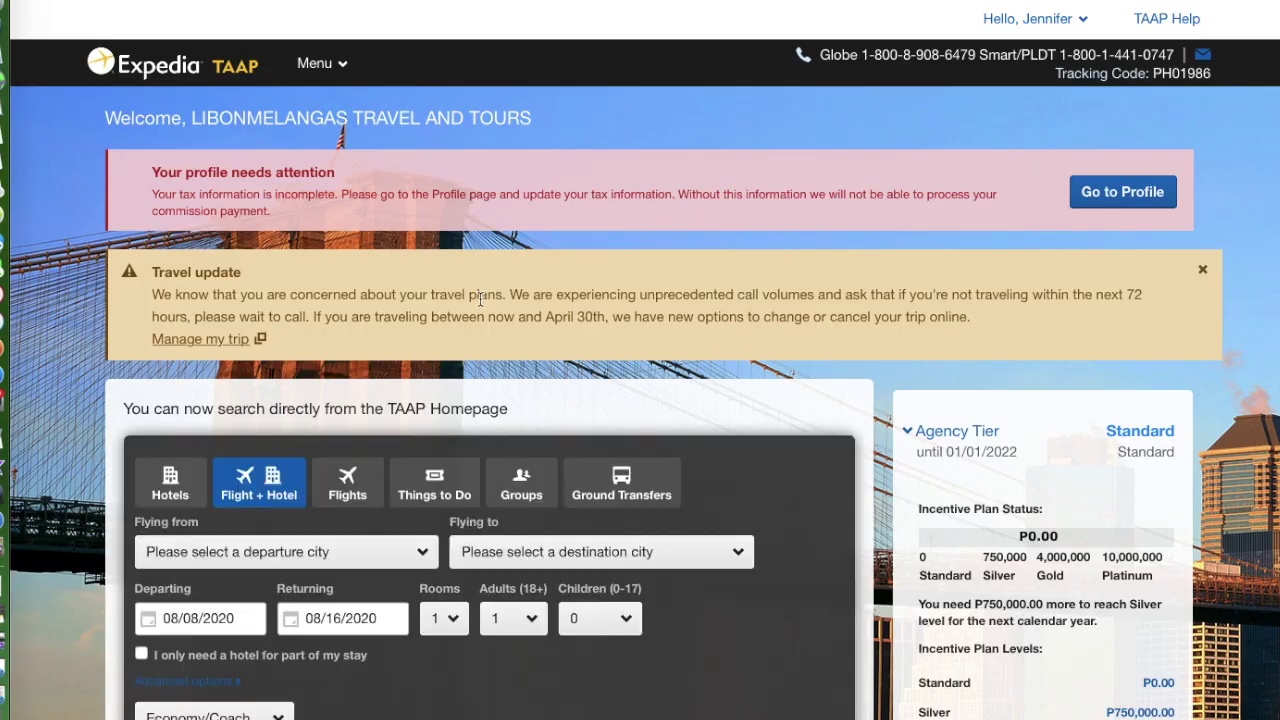
Step: Switch the homepage search to Hotels and set the destination to Manila, Philippines
scroll(480, 298, "down", 3)
scroll(479, 297, "up", 3)
scroll(480, 298, "down", 3)
left_click(168, 152)
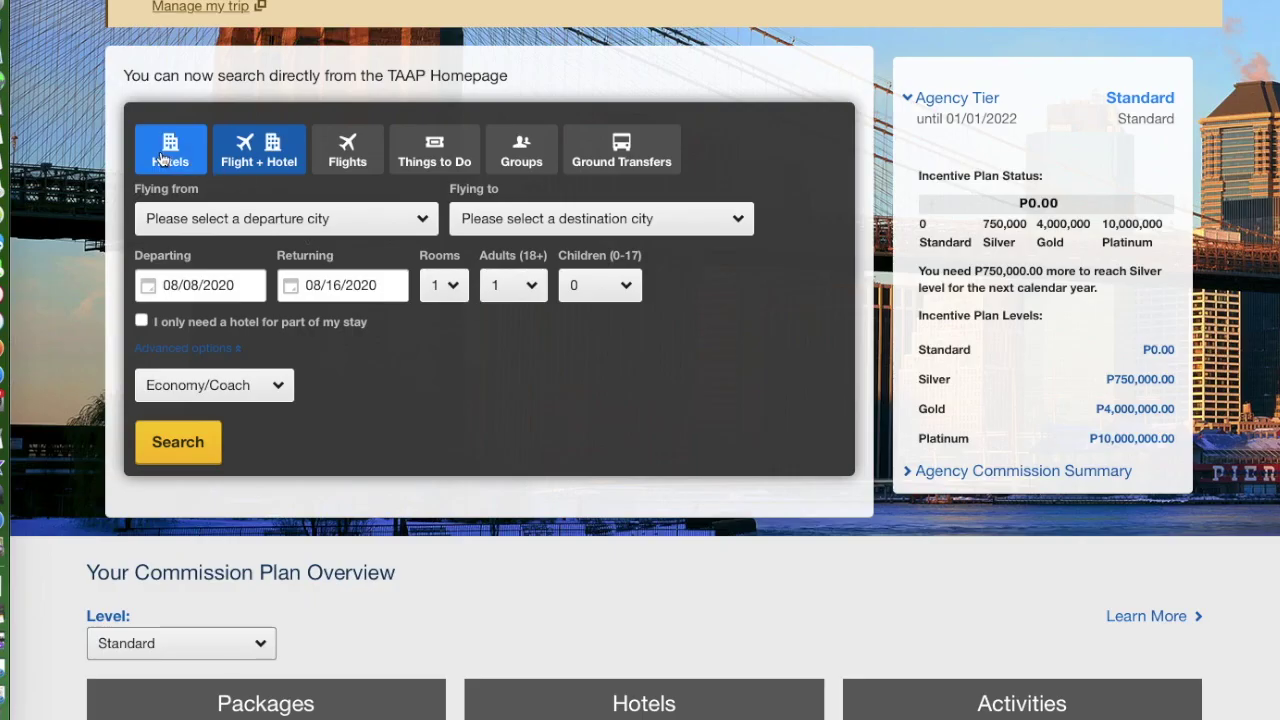
left_click(338, 220)
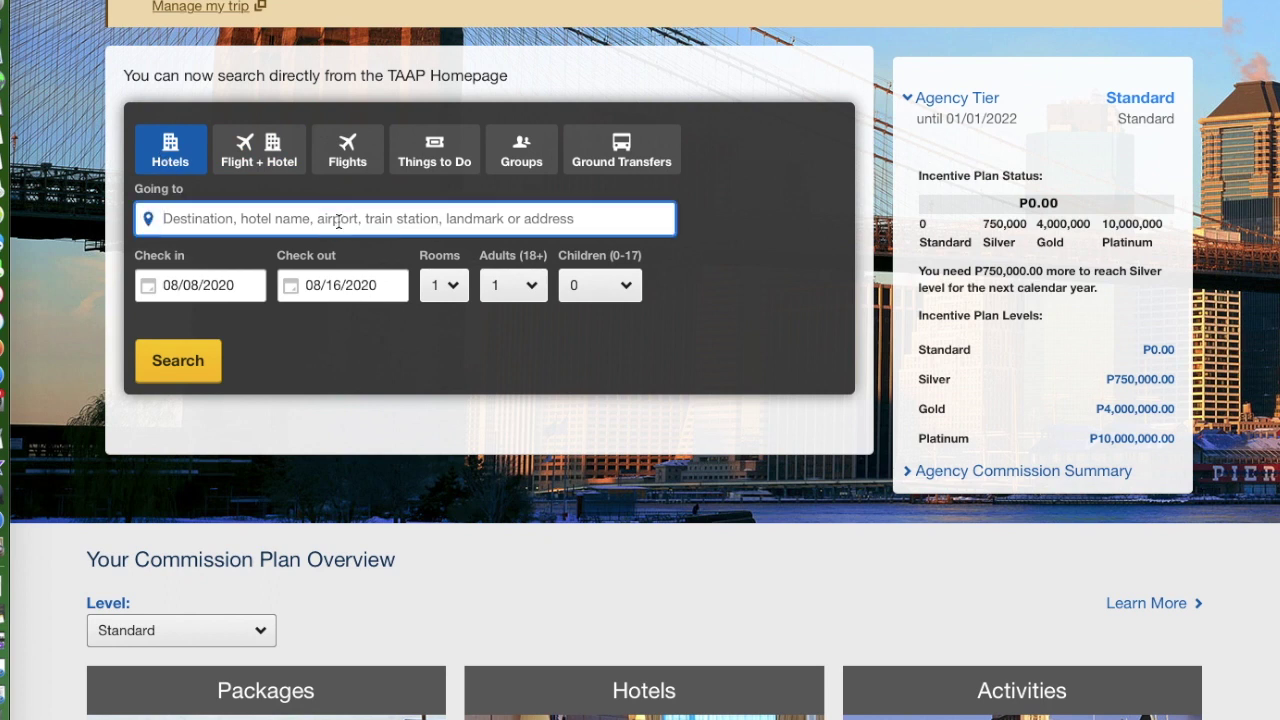
type("ma")
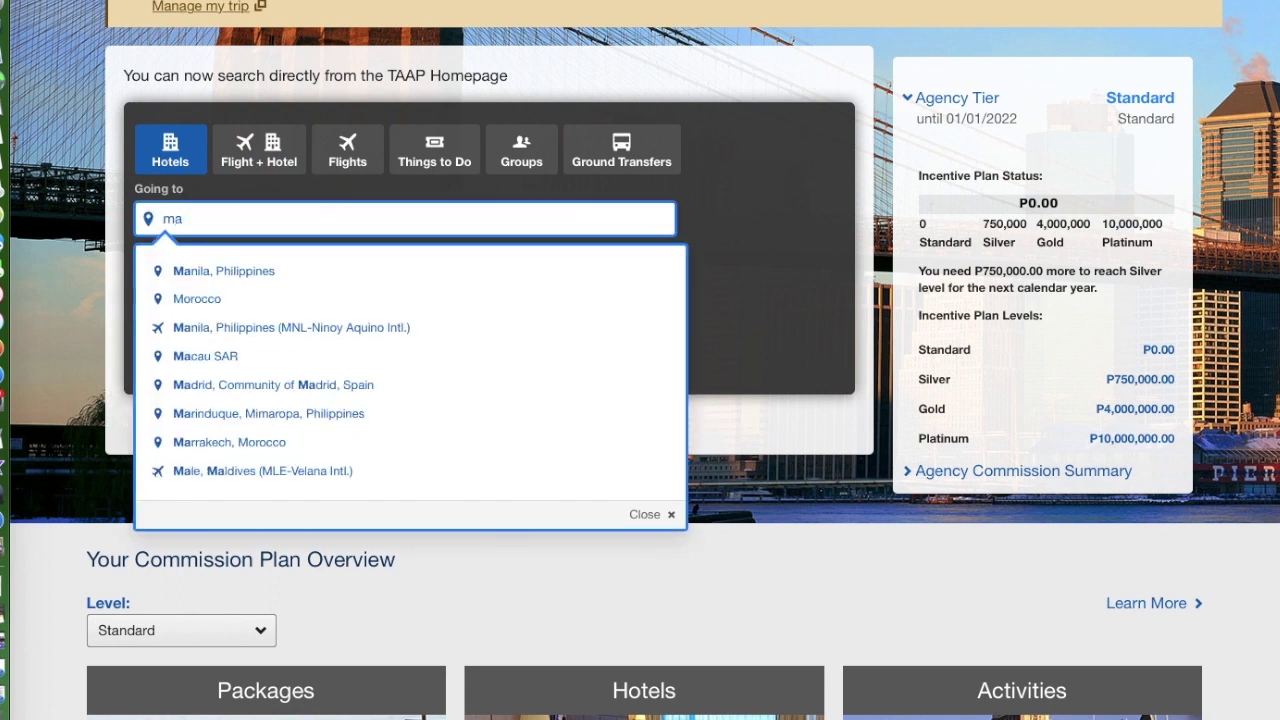
left_click(338, 276)
Step: Set the hotel check-in to 08/08/2020 and the check-out to 08/11/2020, and run the search
left_click(251, 289)
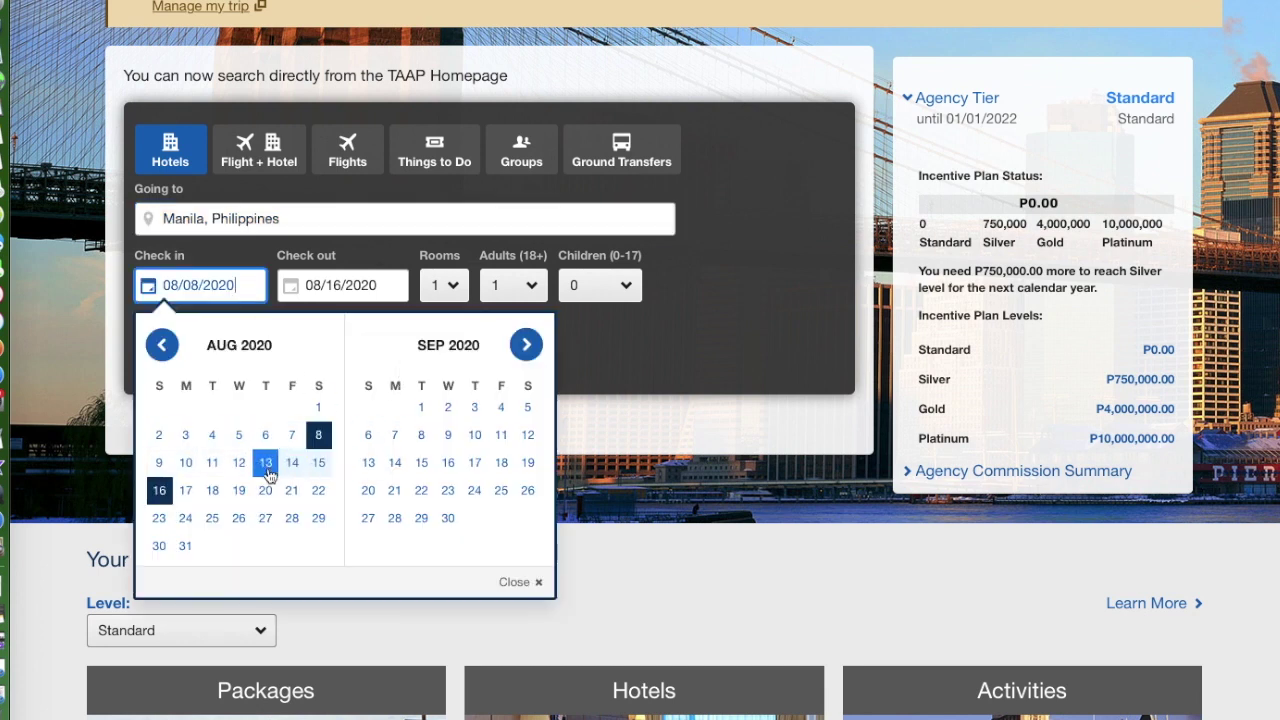
left_click(318, 434)
left_click(337, 298)
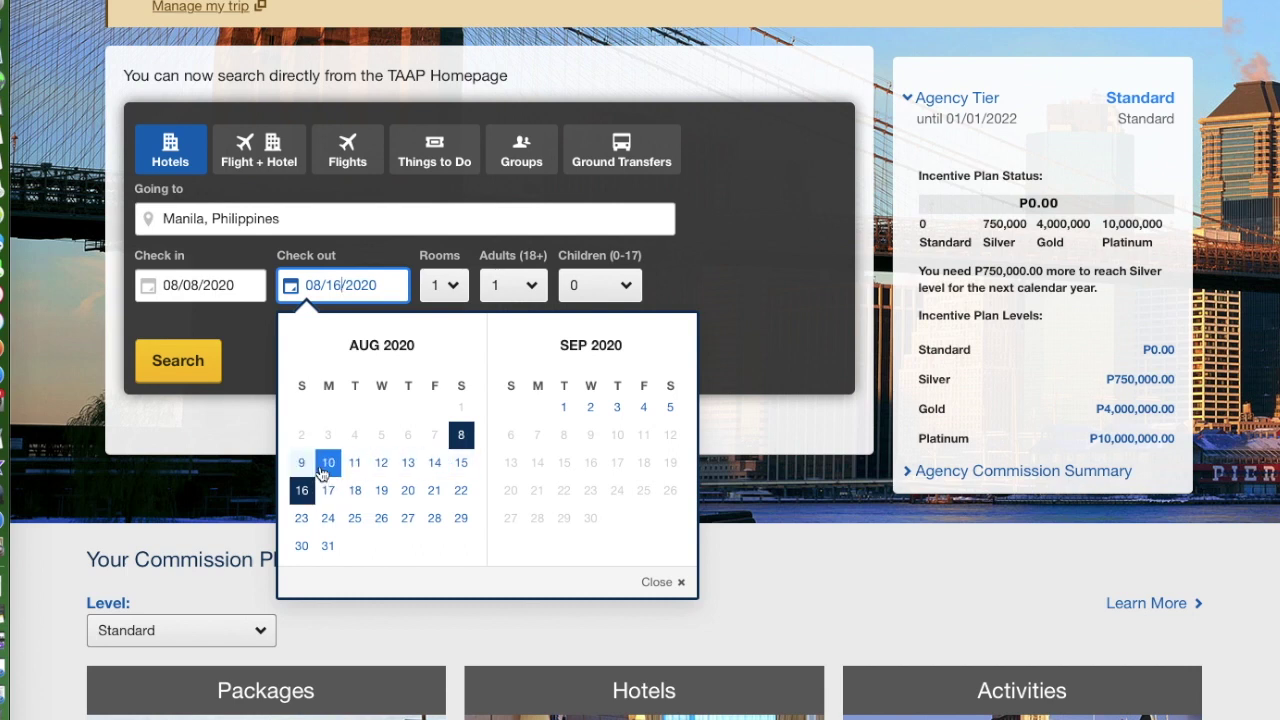
left_click(356, 463)
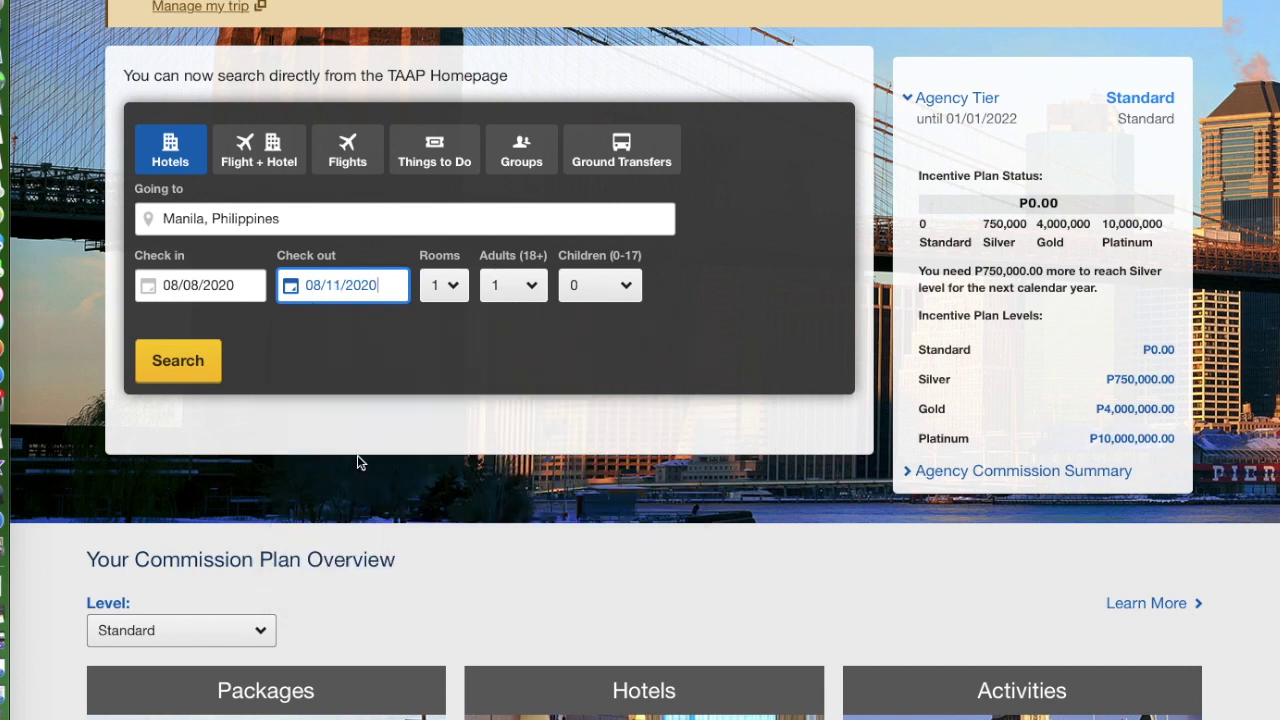
left_click(180, 368)
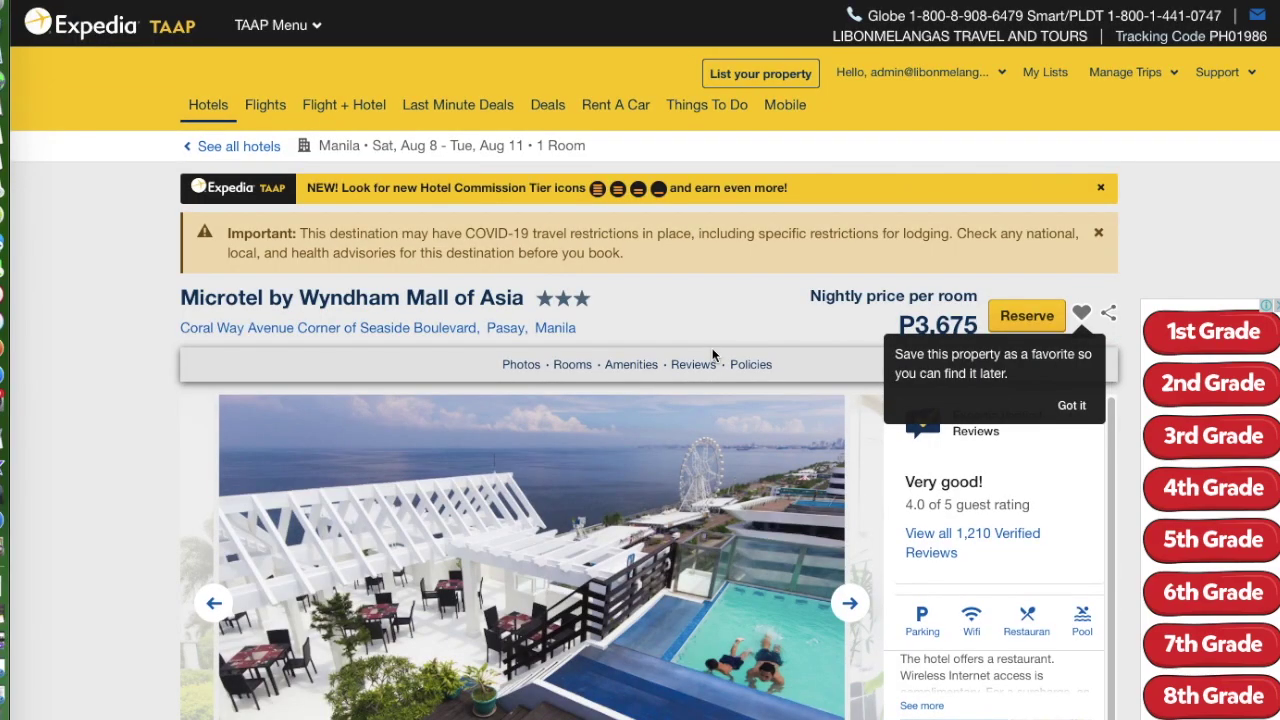
Step: Check the estimated TAAP commission for Option 1 of the non-smoking city view queen room at Microtel by Wyndham Mall of Asia
scroll(713, 355, "down", 1)
scroll(712, 348, "down", 5)
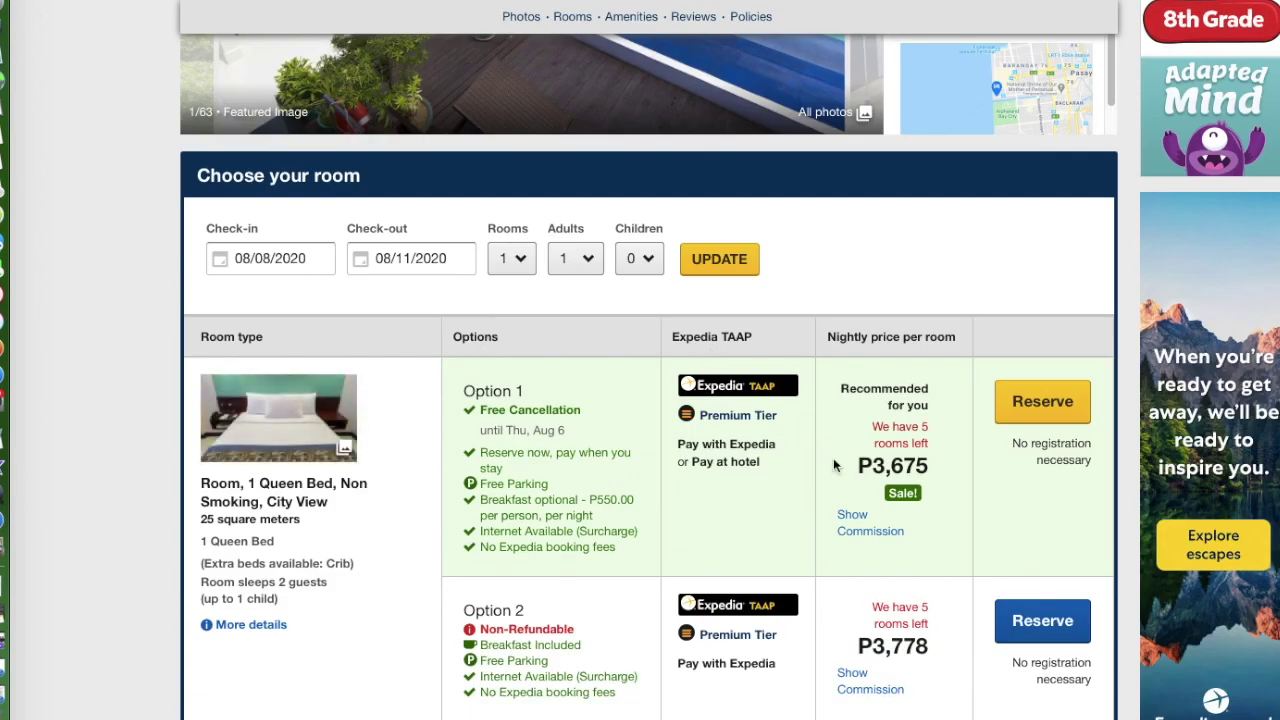
left_click(856, 530)
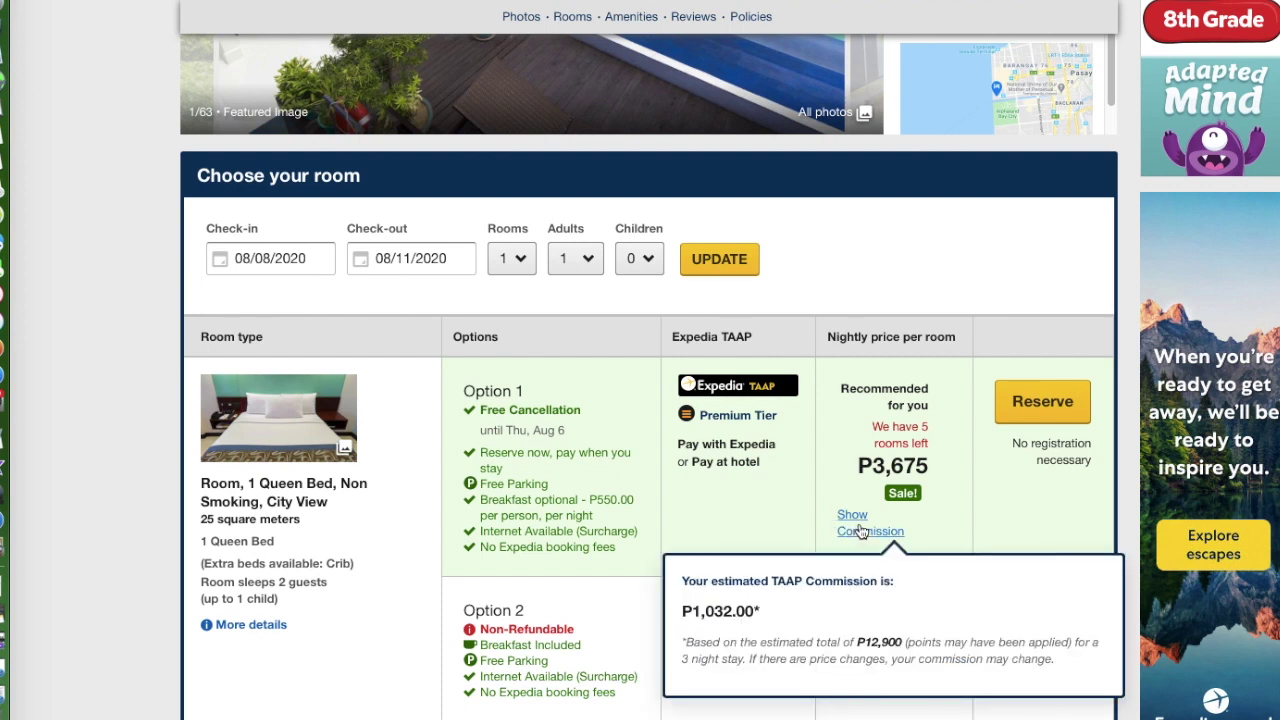
scroll(860, 531, "up", 1)
scroll(860, 531, "down", 3)
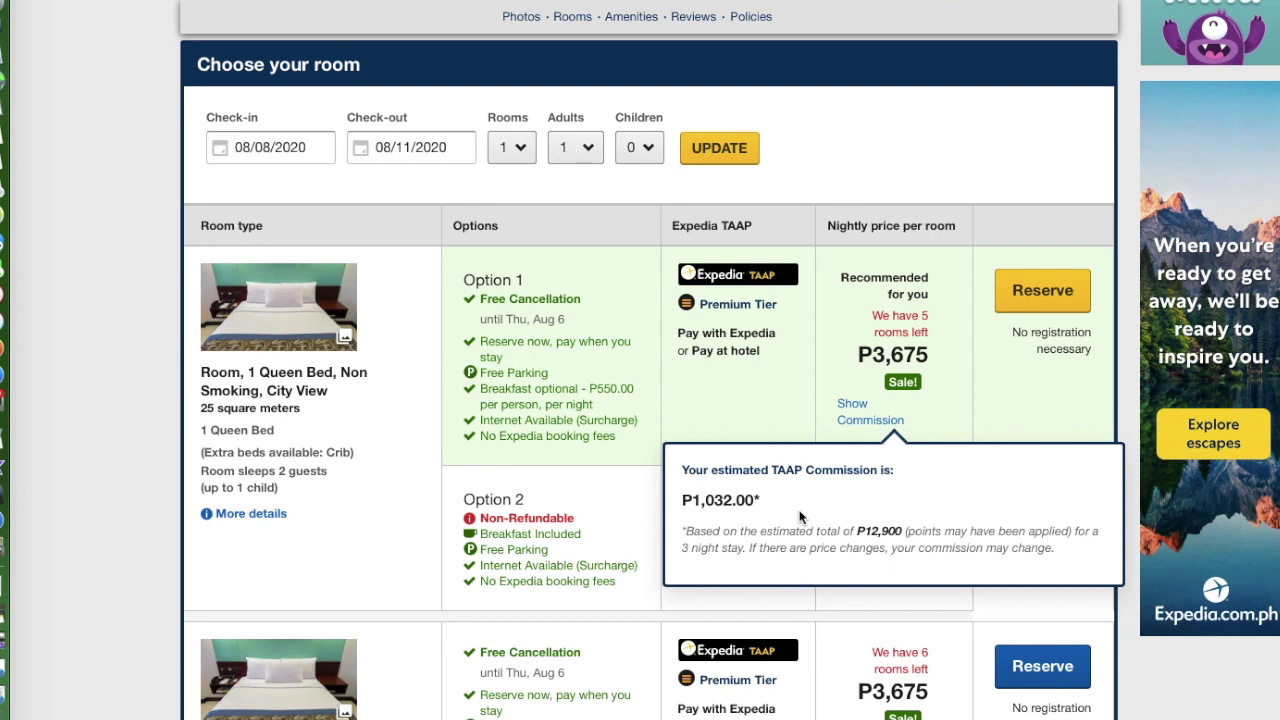
left_click_drag(804, 492, 671, 498)
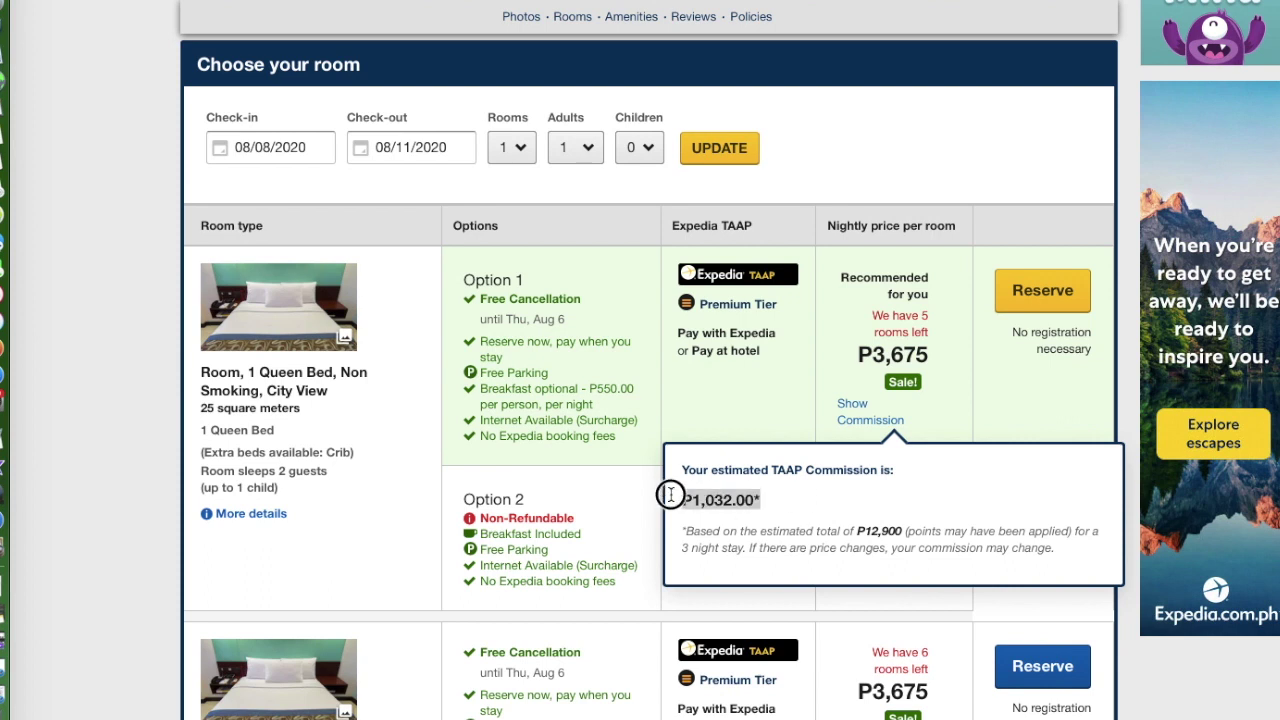
left_click(735, 410)
Step: Compare the estimated commissions for the accessible queen room, the first room's Option 2, and Options 2 and 1 of the two-queen Standard Room
scroll(827, 408, "down", 3)
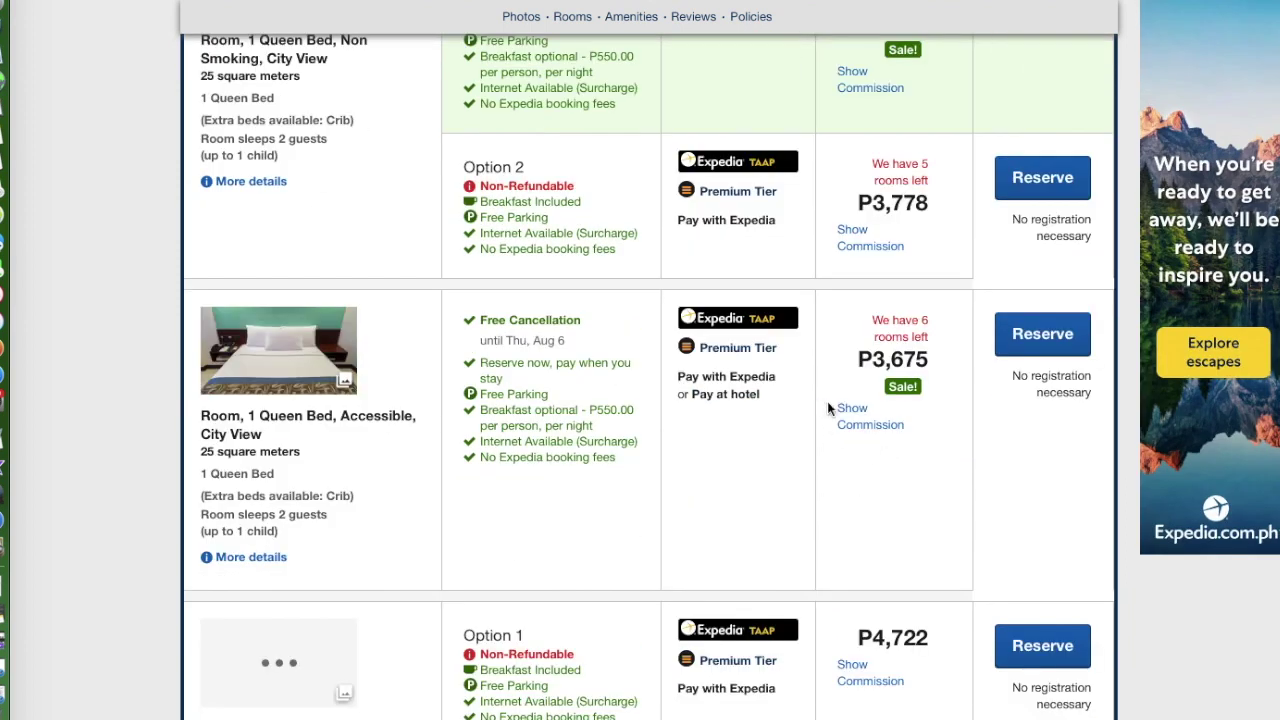
left_click(850, 412)
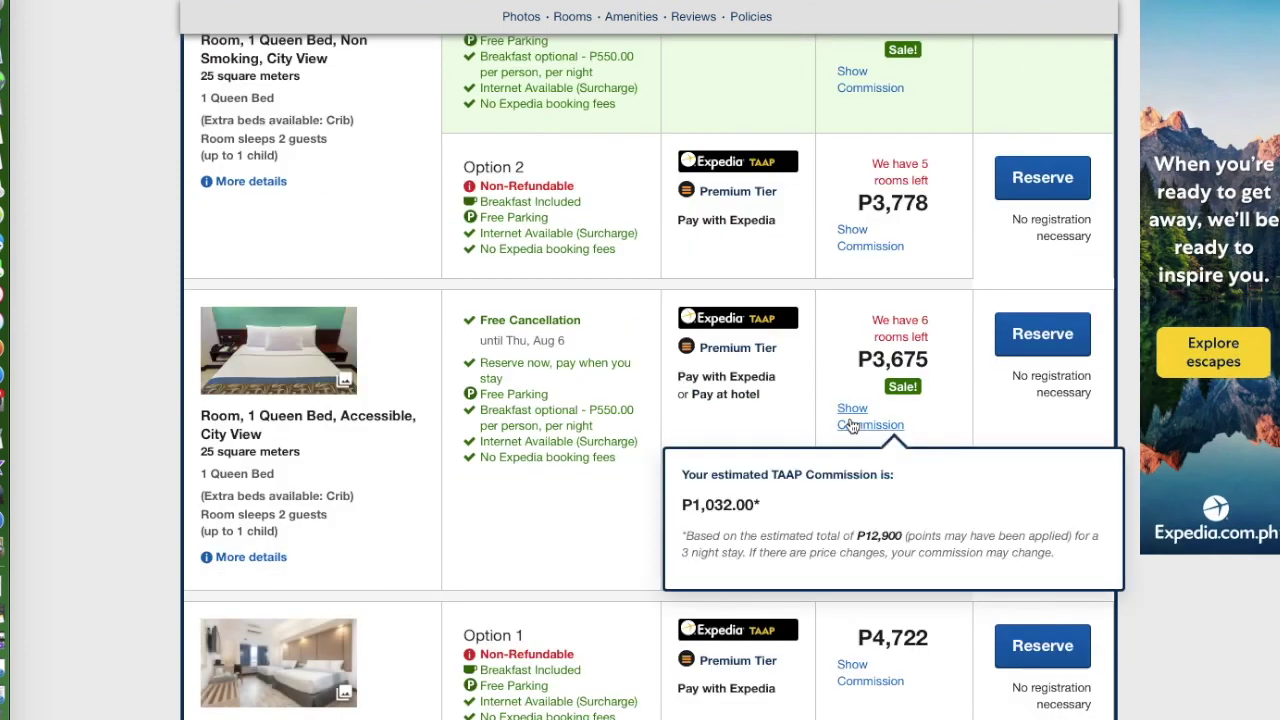
left_click(895, 243)
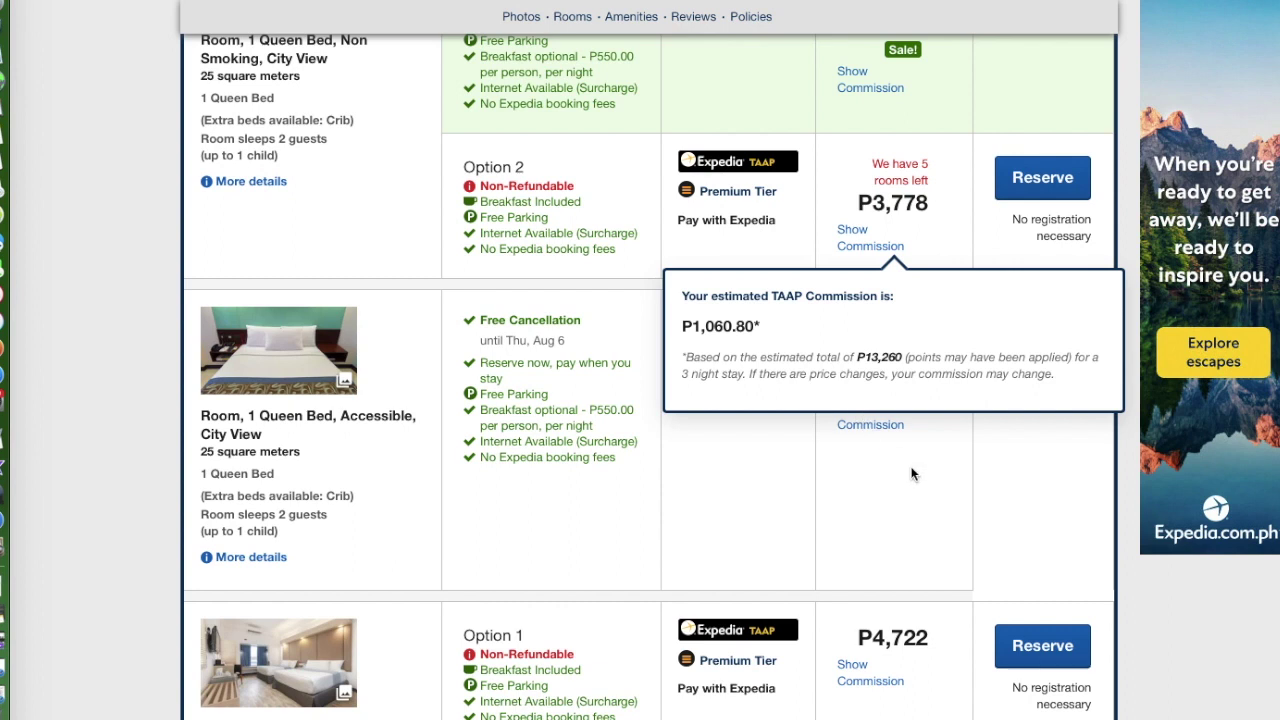
scroll(912, 474, "down", 3)
left_click(869, 499)
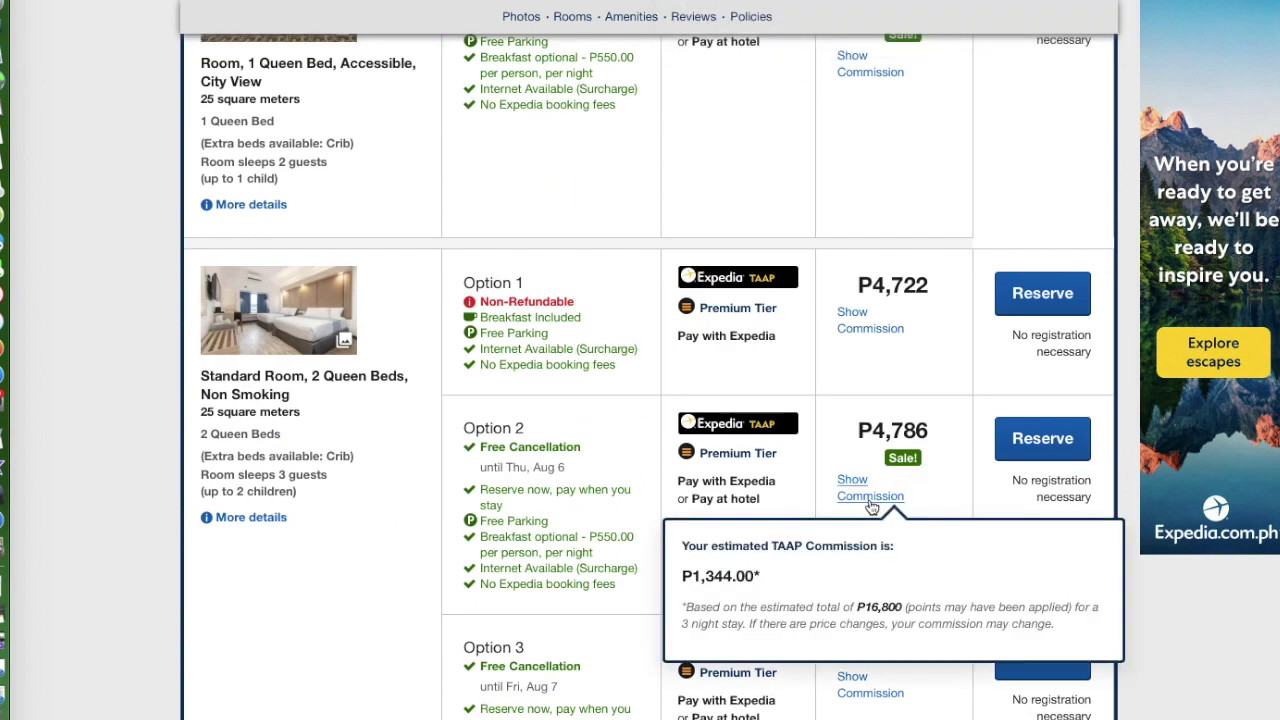
left_click(858, 327)
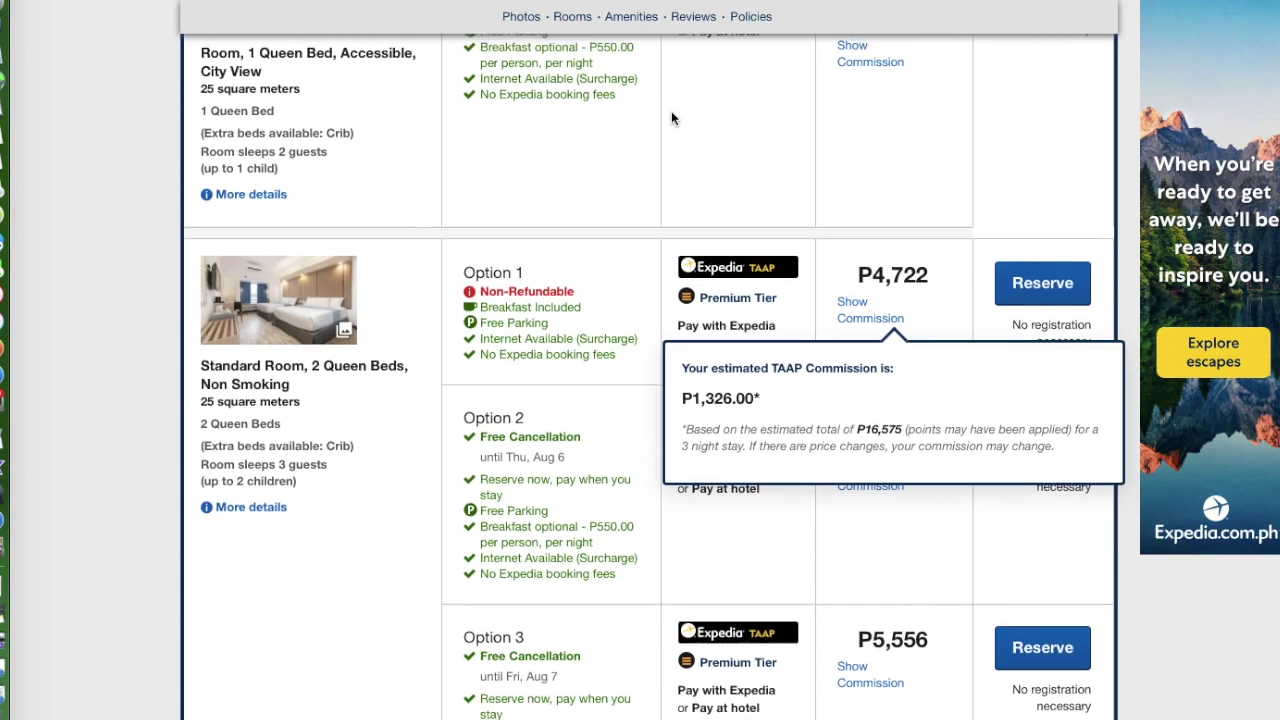
scroll(671, 111, "up", 9)
scroll(671, 111, "up", 4)
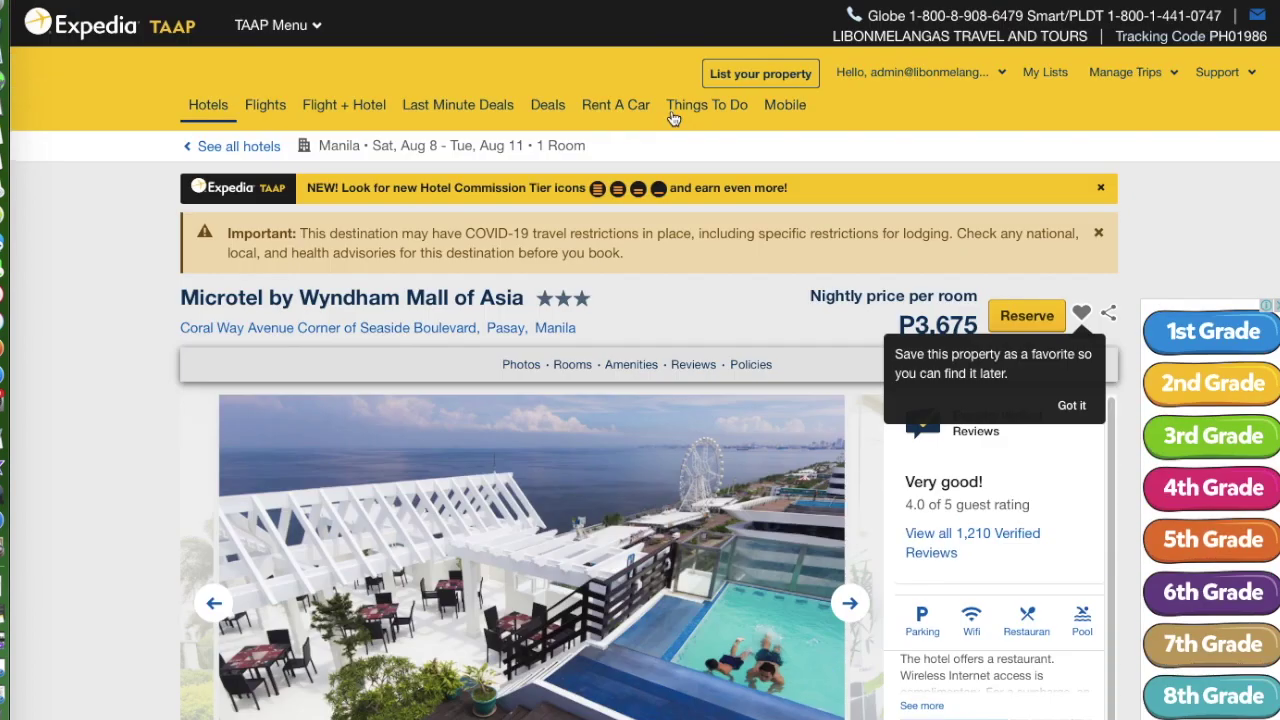